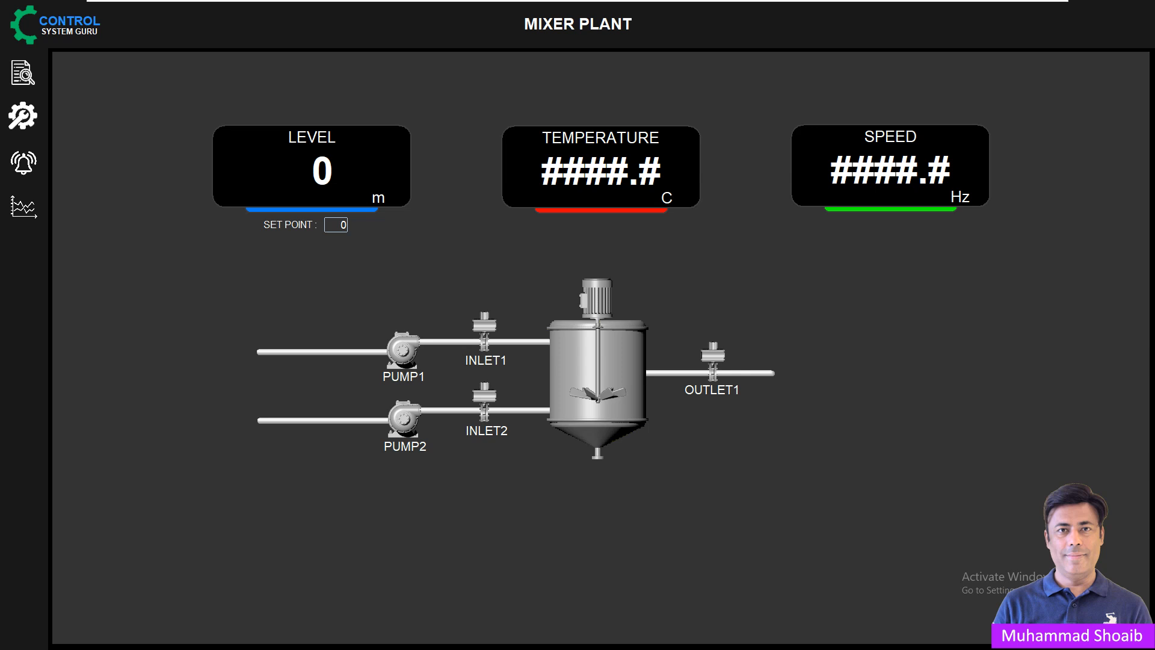
Examine the PUMP1 faceplate pop-up on the running Mixer Plant page, moving it below the level display and closing it
{"action": "left_click", "coordinate": [396, 359]}
{"action": "left_click", "coordinate": [403, 354]}
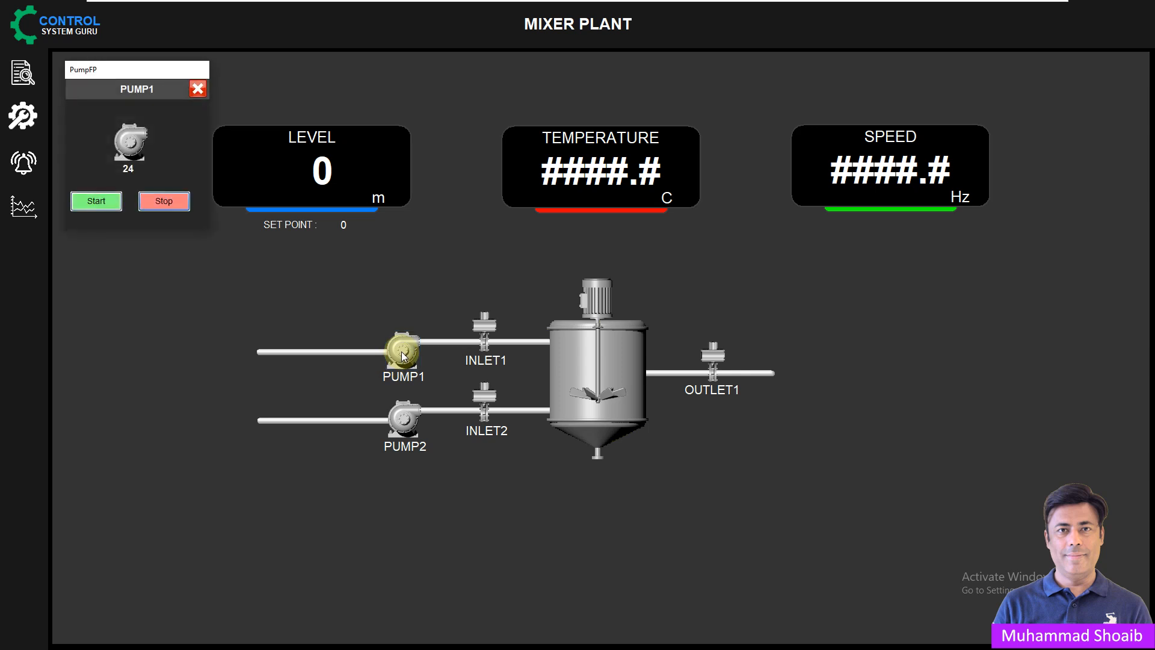
{"action": "left_click", "coordinate": [197, 90]}
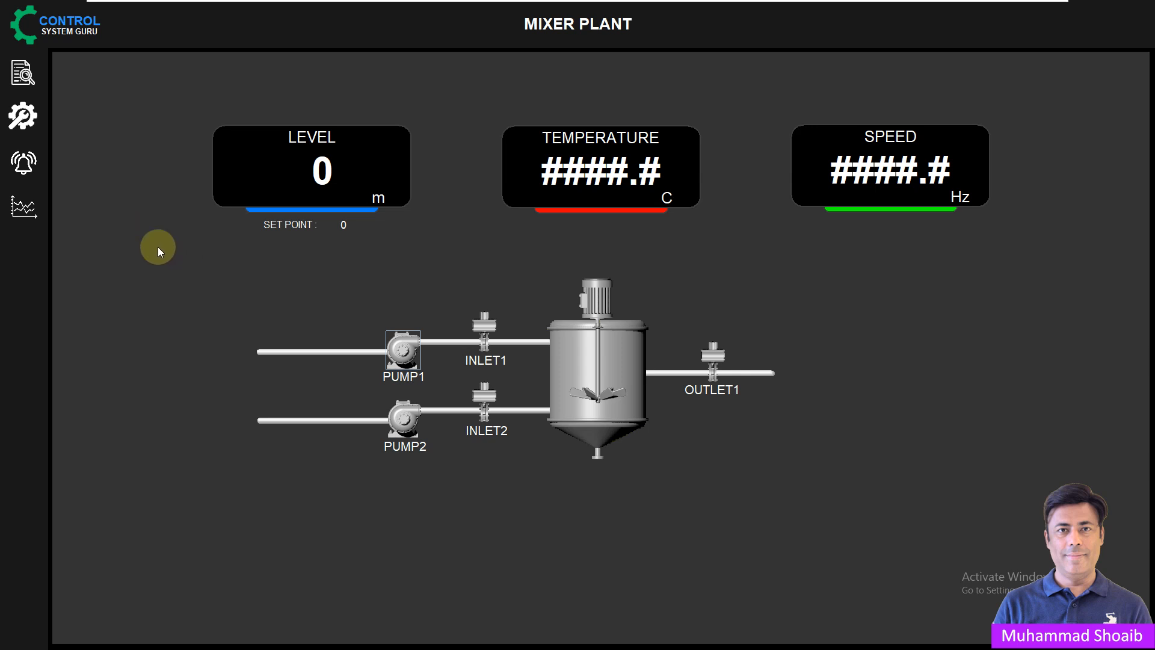
{"action": "left_click", "coordinate": [403, 349]}
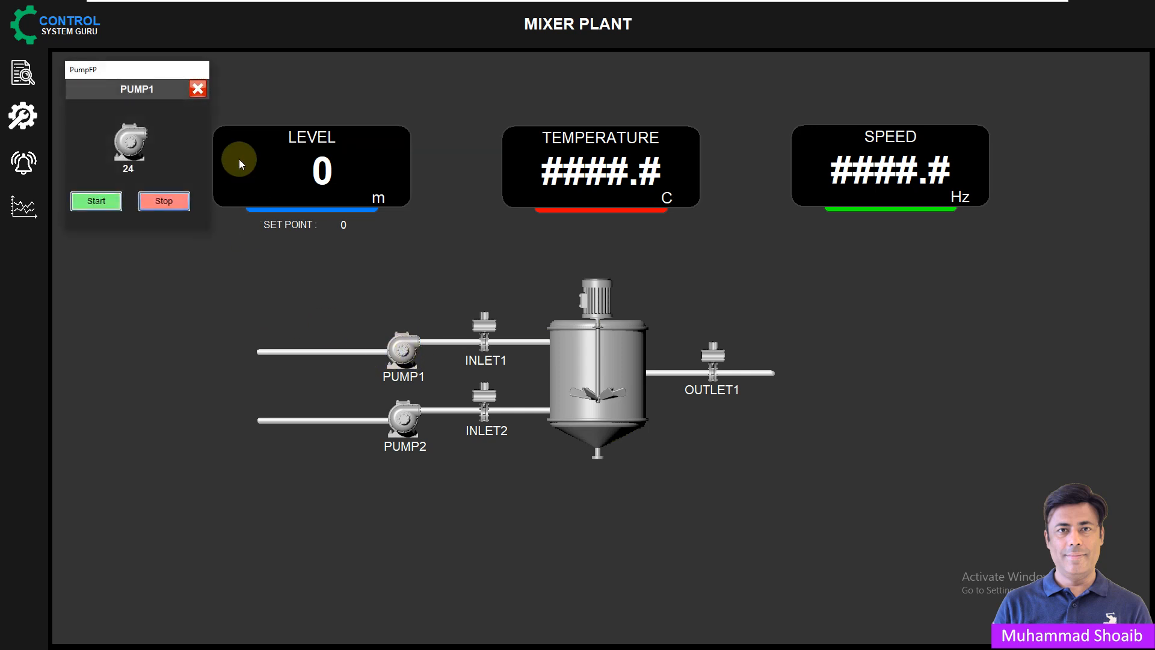
{"action": "left_click_drag", "start_coordinate": [148, 73], "coordinate": [185, 266]}
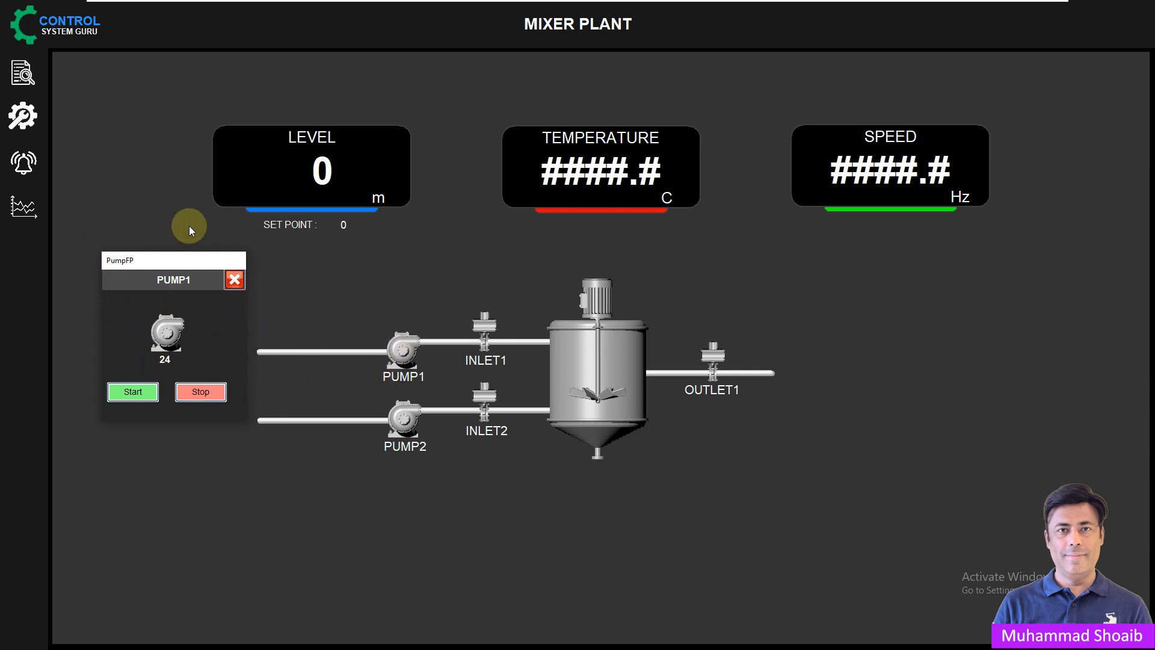
{"action": "left_click", "coordinate": [234, 278]}
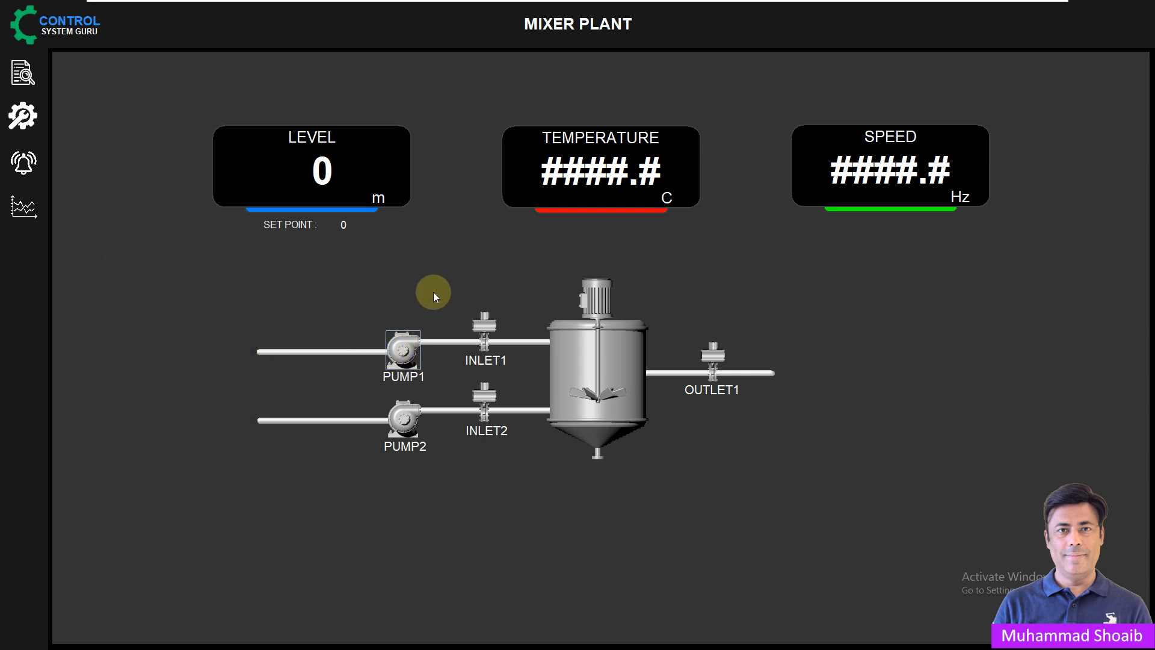
{"action": "left_click", "coordinate": [404, 346]}
{"action": "left_click_drag", "start_coordinate": [137, 72], "coordinate": [163, 271]}
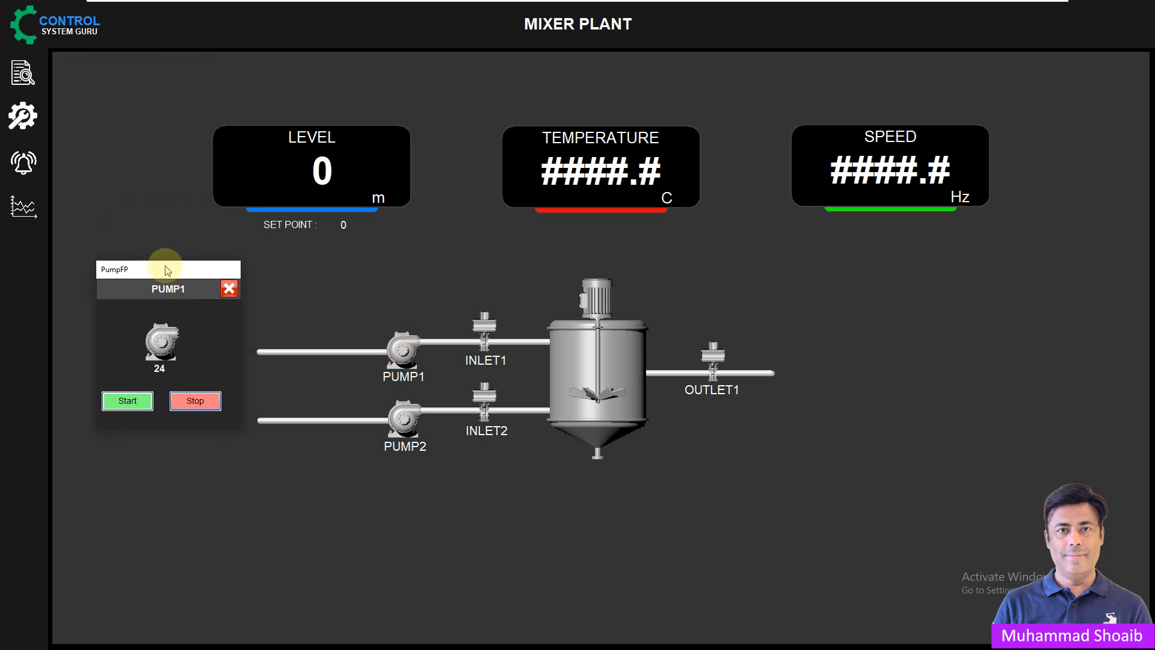
{"action": "left_click", "coordinate": [229, 291]}
{"action": "left_click", "coordinate": [387, 359]}
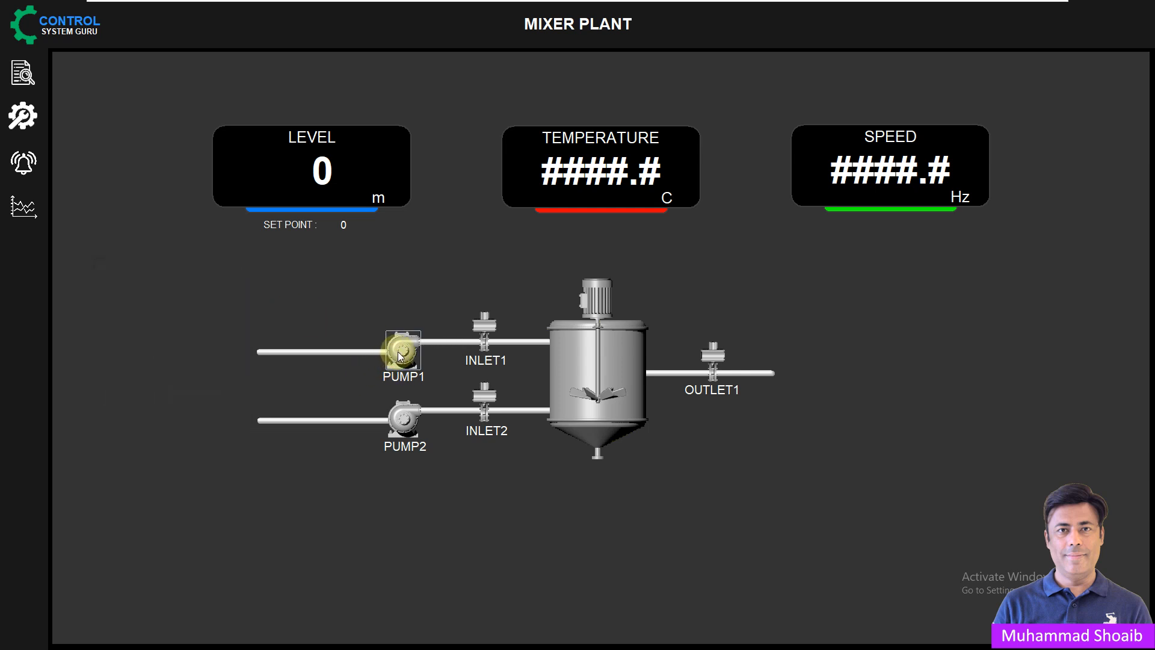
{"action": "left_click_drag", "start_coordinate": [138, 72], "coordinate": [161, 255]}
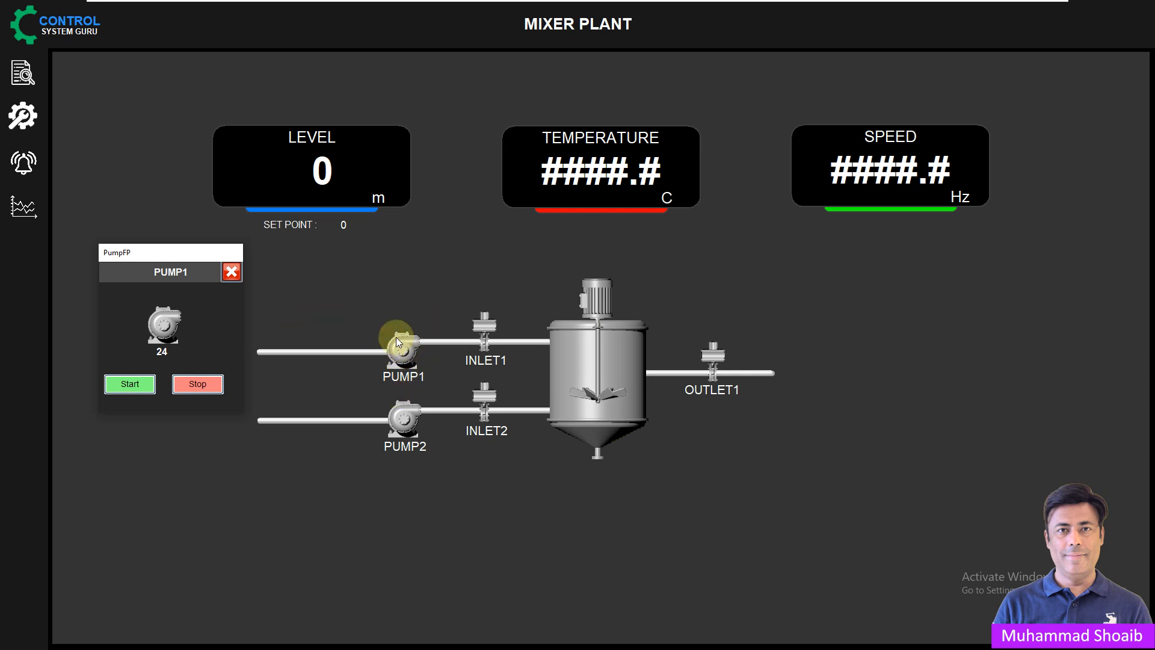
{"action": "left_click", "coordinate": [230, 272]}
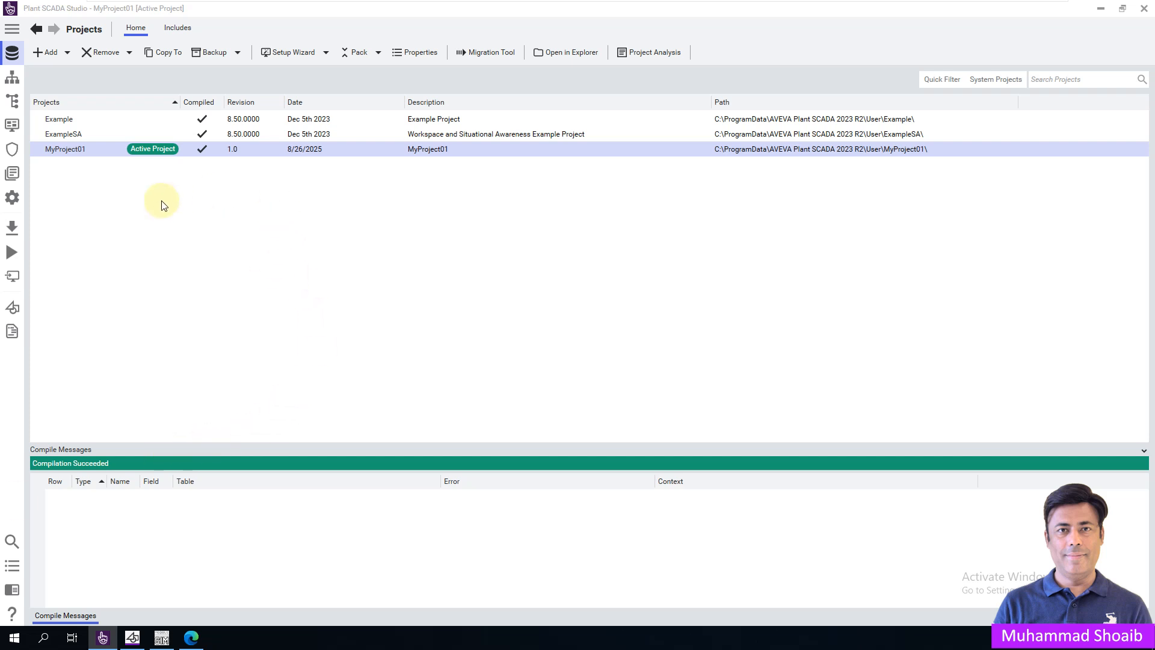
In Graphics Builder, create a new page from the situational_awareness faceplate template at HD1080 (1920x1080, 16:9) resolution
{"action": "left_click", "coordinate": [13, 308]}
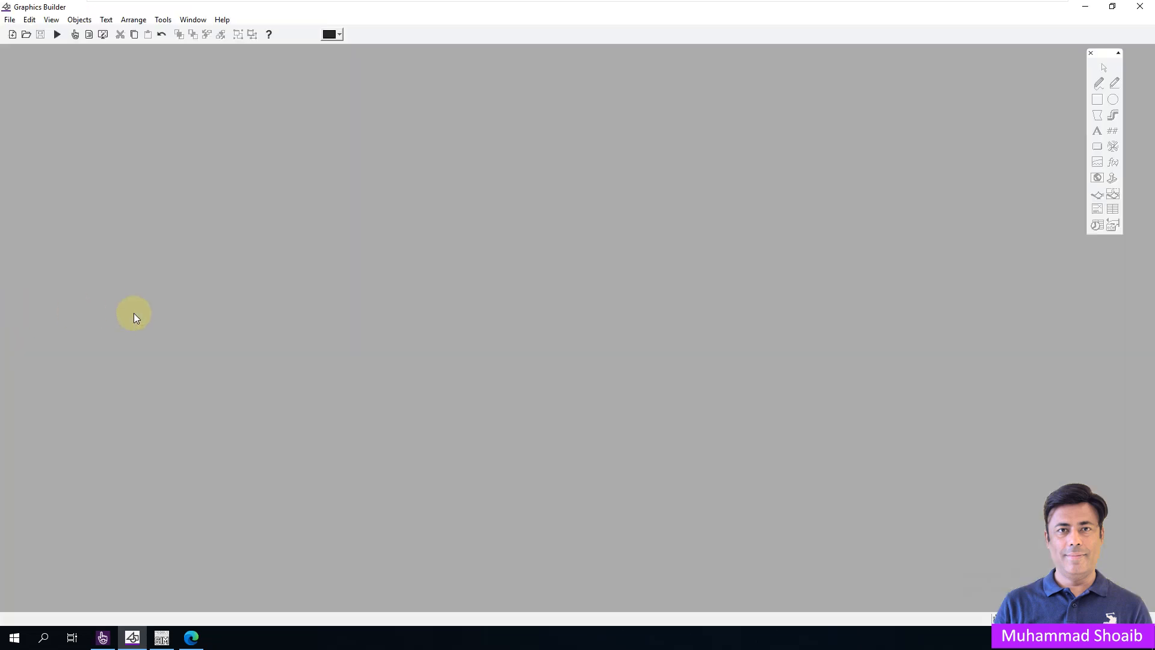
{"action": "left_click", "coordinate": [12, 34]}
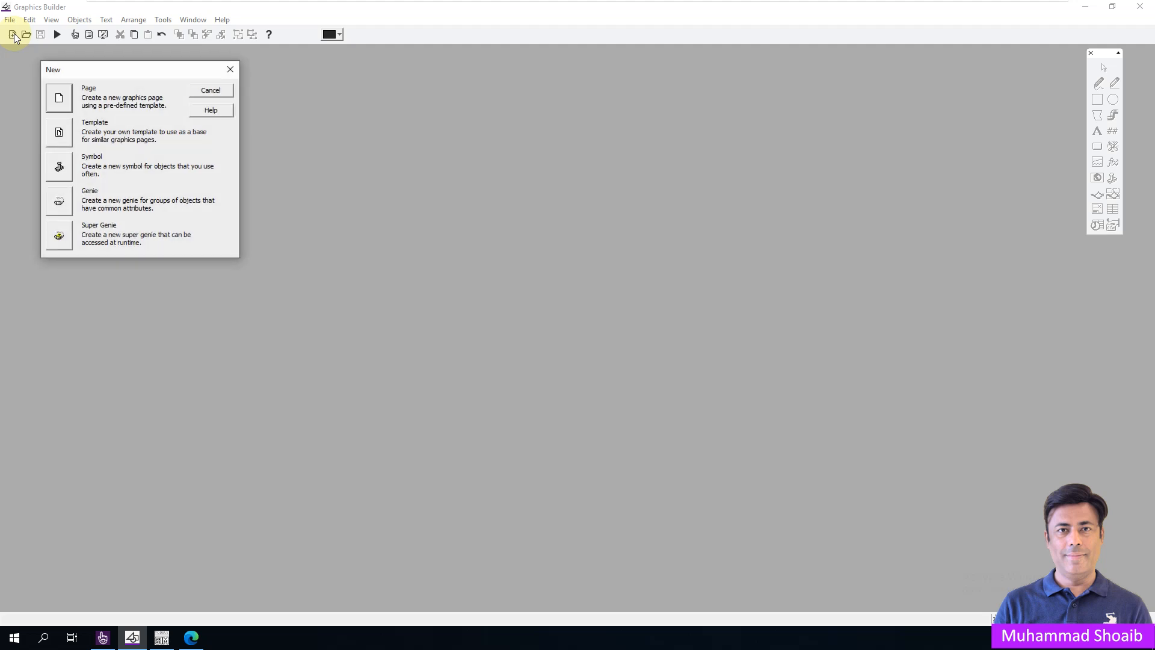
{"action": "left_click", "coordinate": [64, 98]}
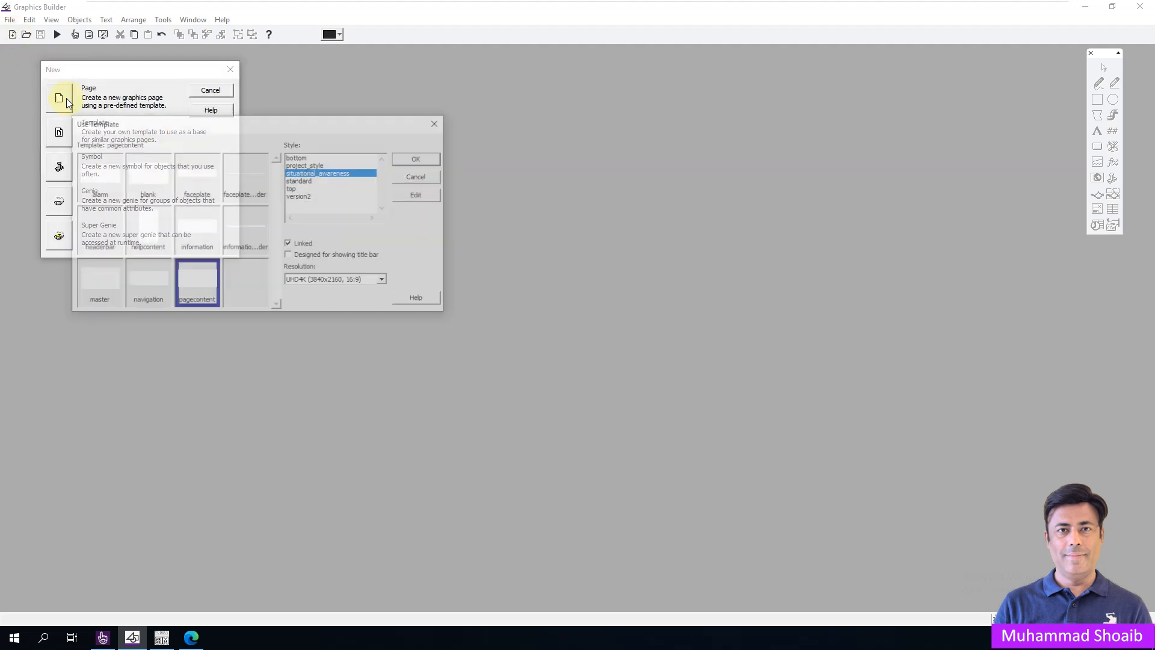
{"action": "left_click", "coordinate": [330, 281]}
{"action": "left_click", "coordinate": [323, 341]}
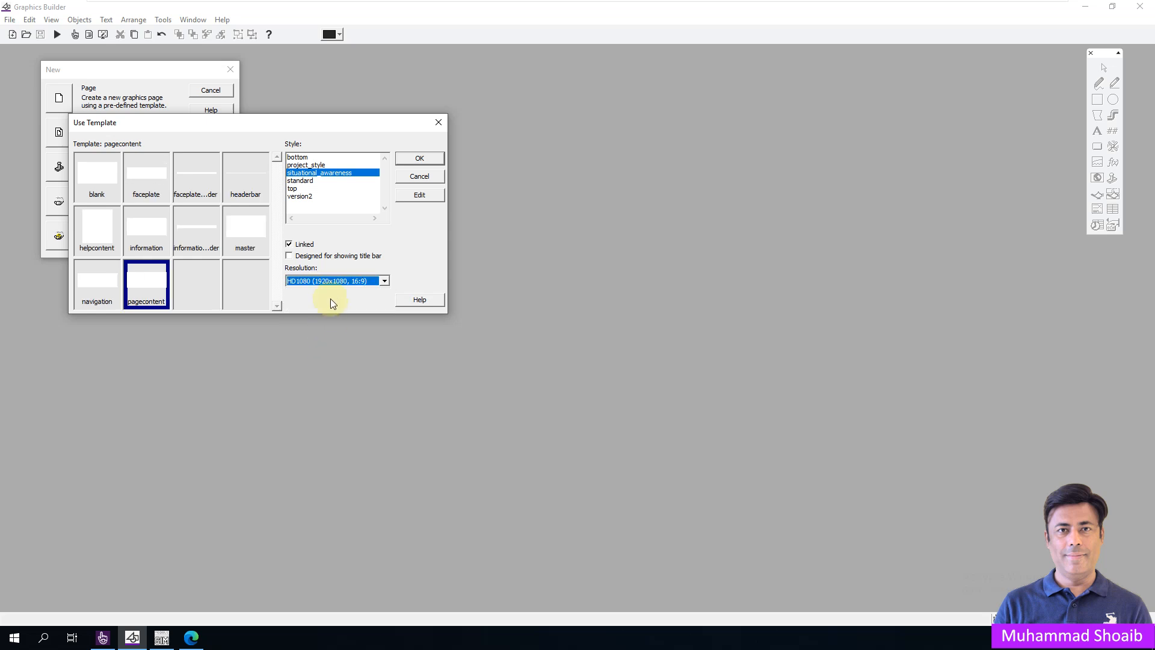
{"action": "left_click", "coordinate": [157, 177]}
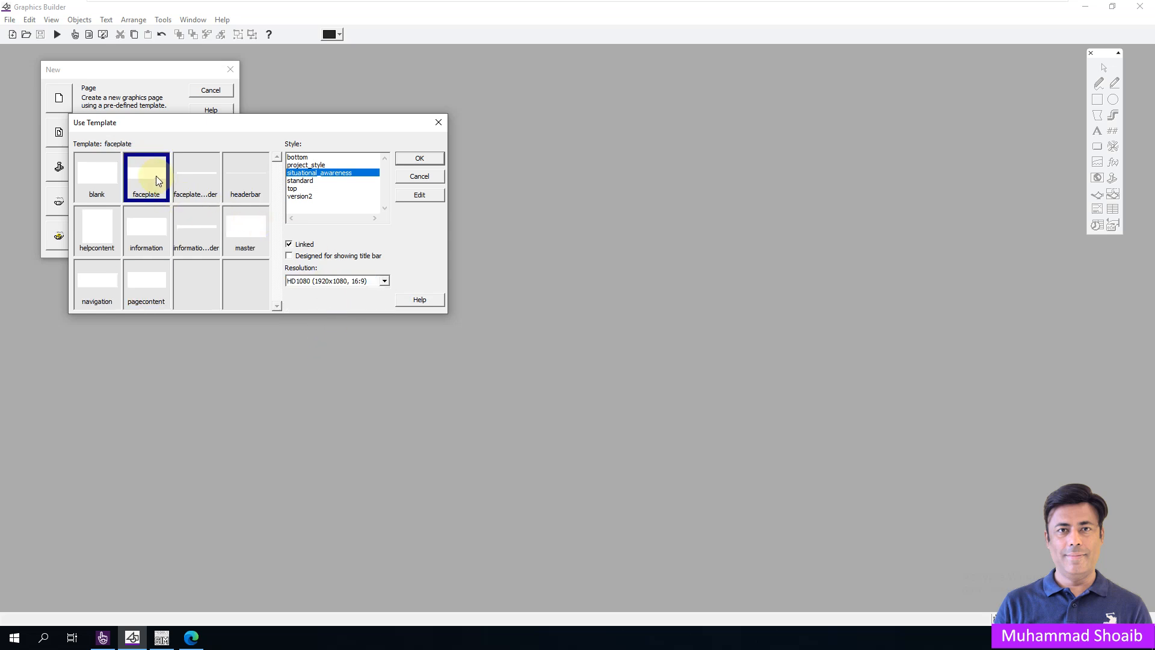
{"action": "left_click", "coordinate": [423, 158]}
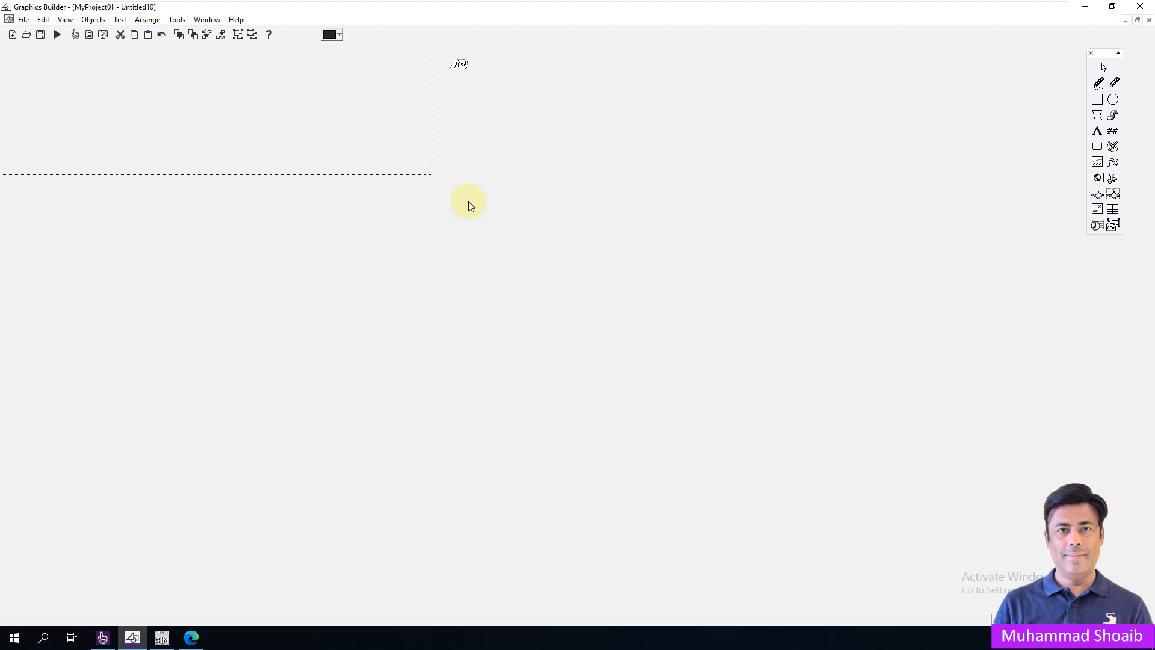
Set the new page's window title to MotorFaceplate in its page properties
{"action": "right_click", "coordinate": [481, 232]}
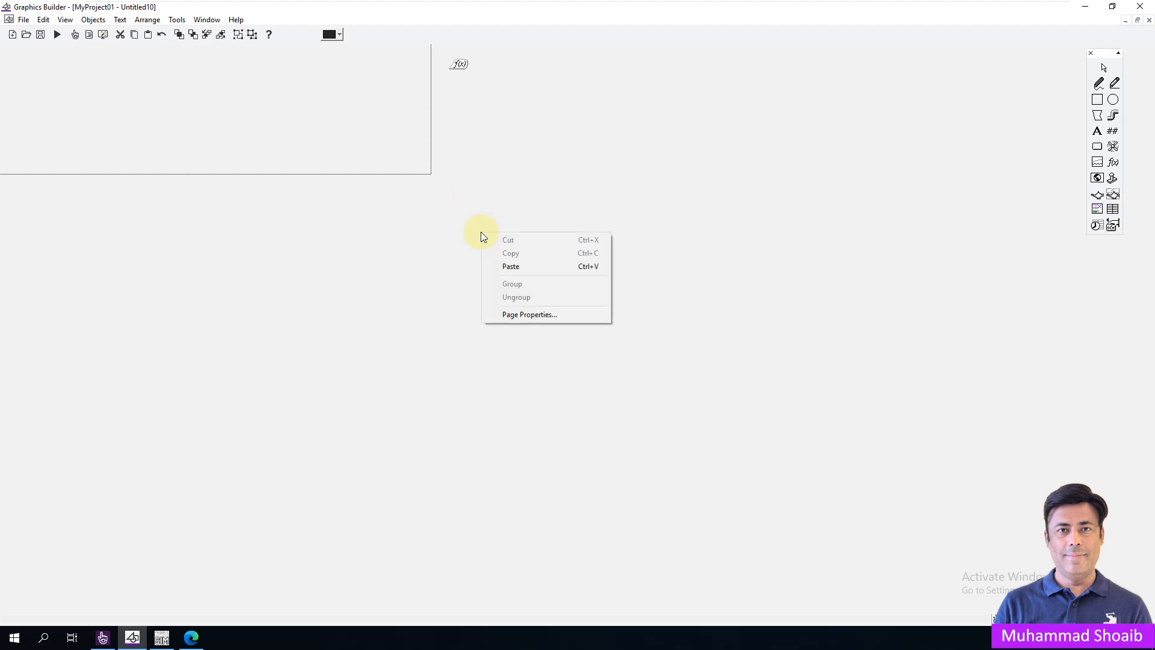
{"action": "left_click", "coordinate": [531, 316]}
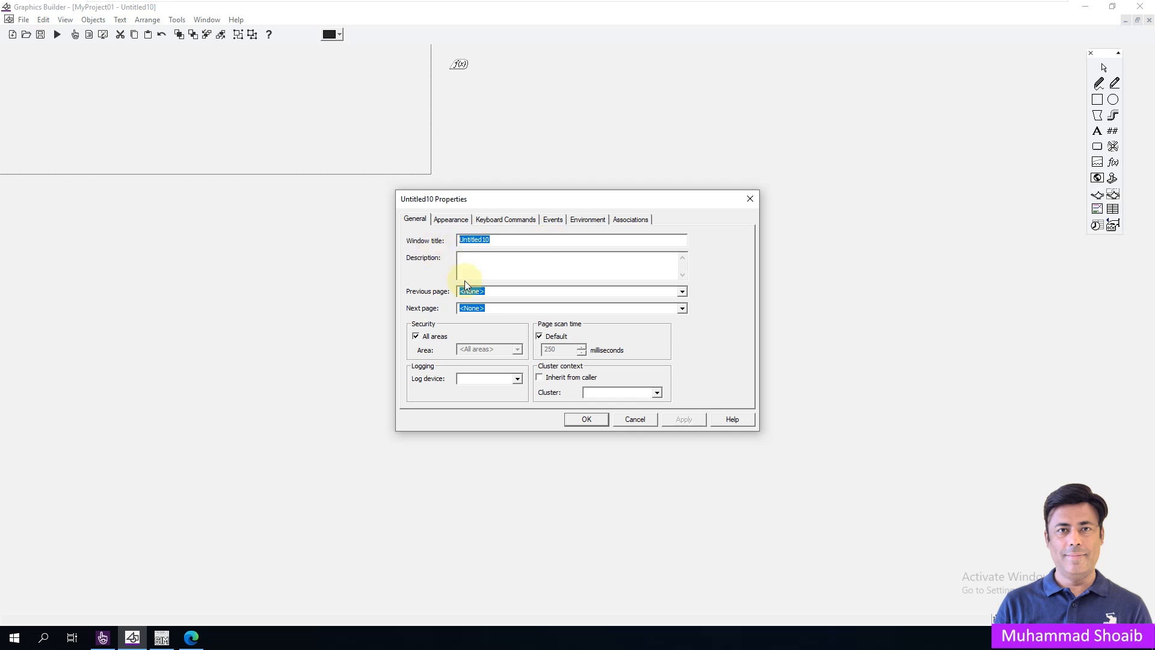
{"action": "type", "text": "P"}
{"action": "type", "text": "Motor"}
{"action": "type", "text": "FAce"}
{"action": "key", "text": "BackSpace"}
{"action": "key", "text": "BackSpace"}
{"action": "key", "text": "BackSpace"}
{"action": "type", "text": "aceplate"}
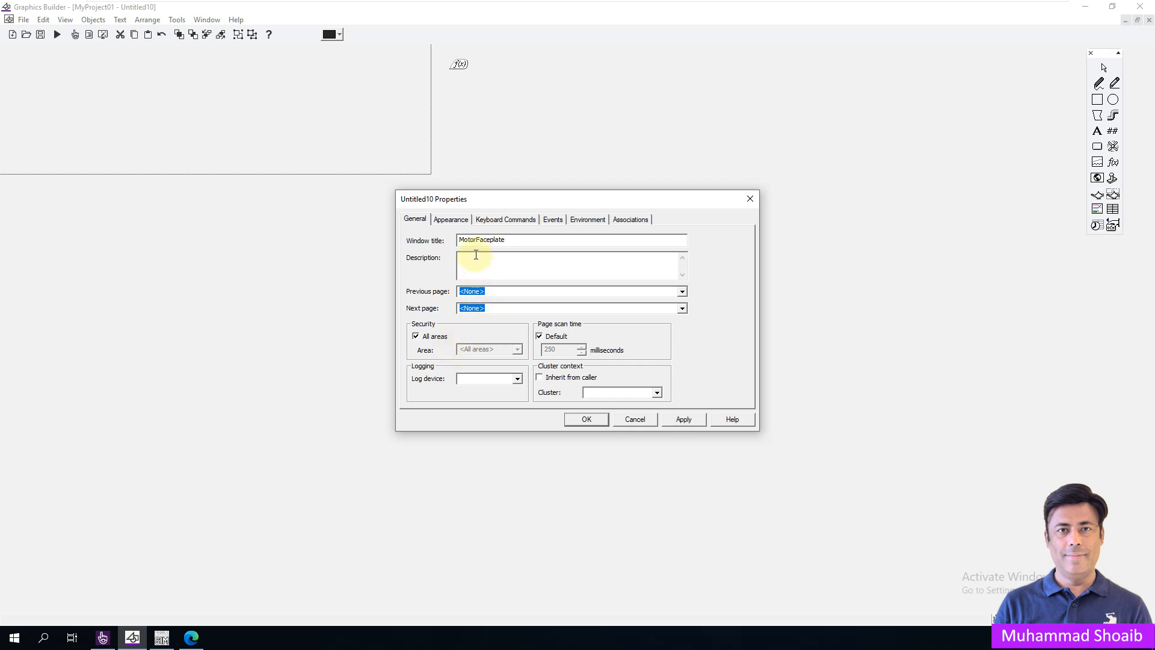
Set the page's view area to a width of 240 and a height of 250 and apply it
{"action": "left_click", "coordinate": [450, 219]}
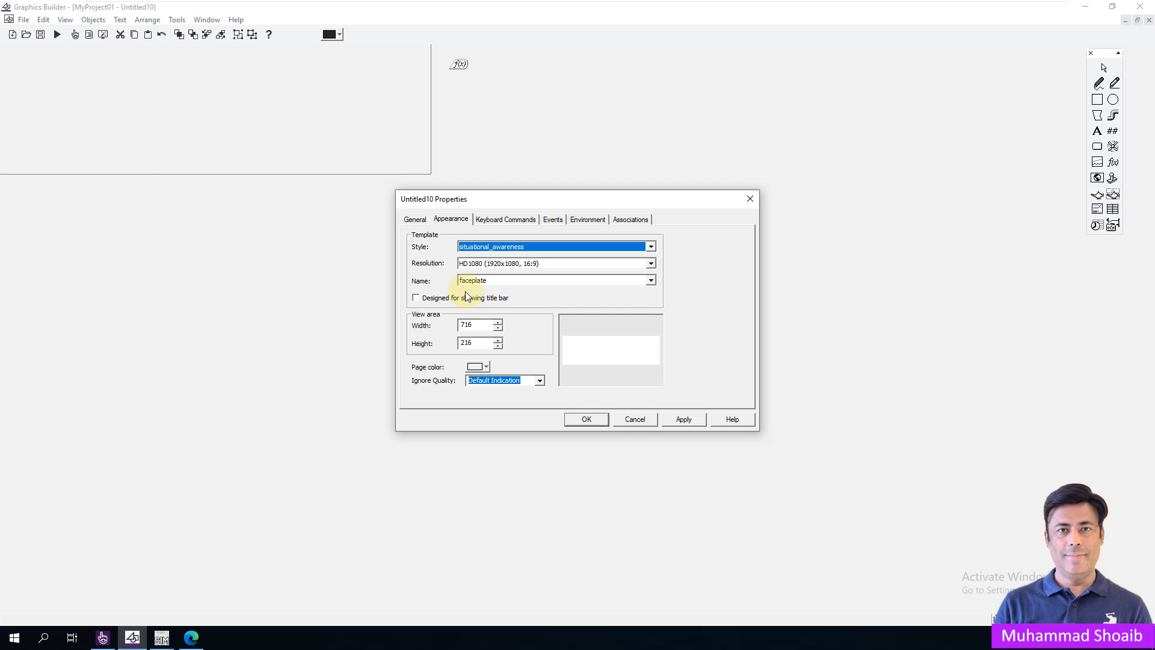
{"action": "double_click", "coordinate": [480, 325]}
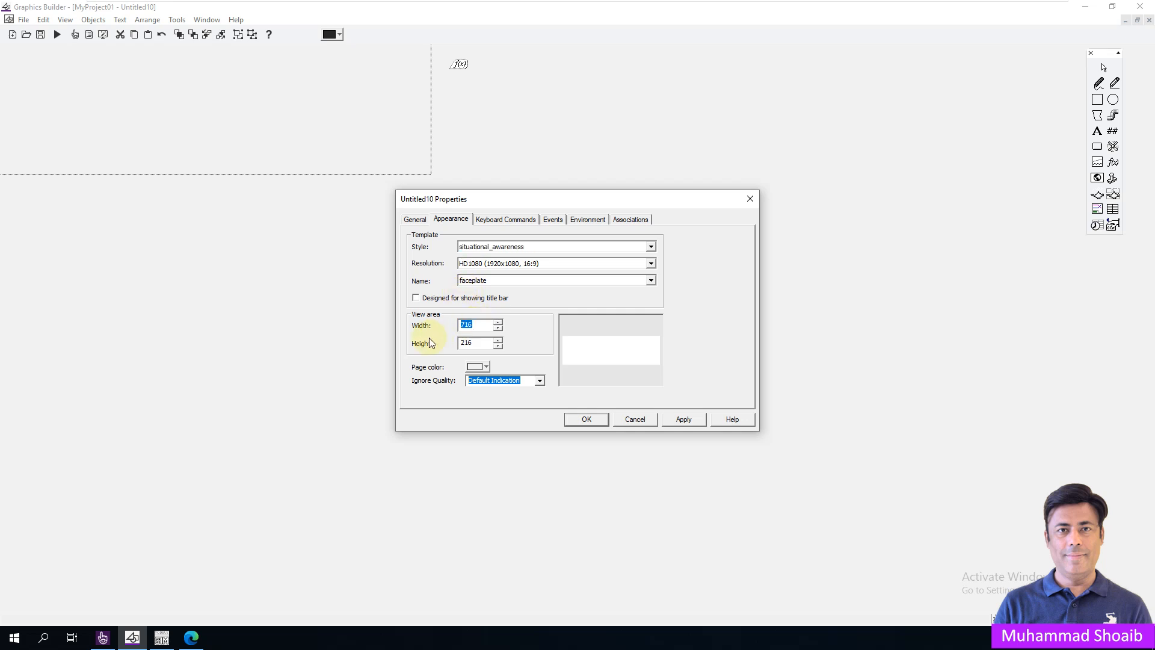
{"action": "type", "text": "240"}
{"action": "double_click", "coordinate": [478, 342]}
{"action": "type", "text": "250"}
{"action": "left_click", "coordinate": [684, 419]}
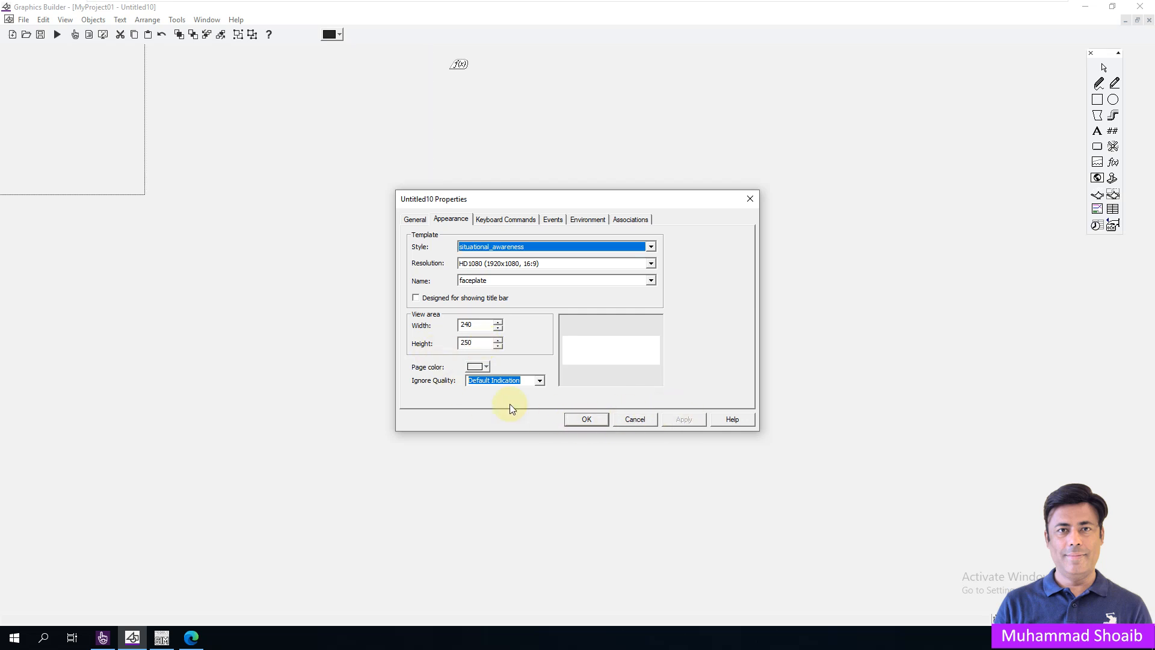
Change the page color to a very dark grey and accept the page properties
{"action": "left_click", "coordinate": [485, 368]}
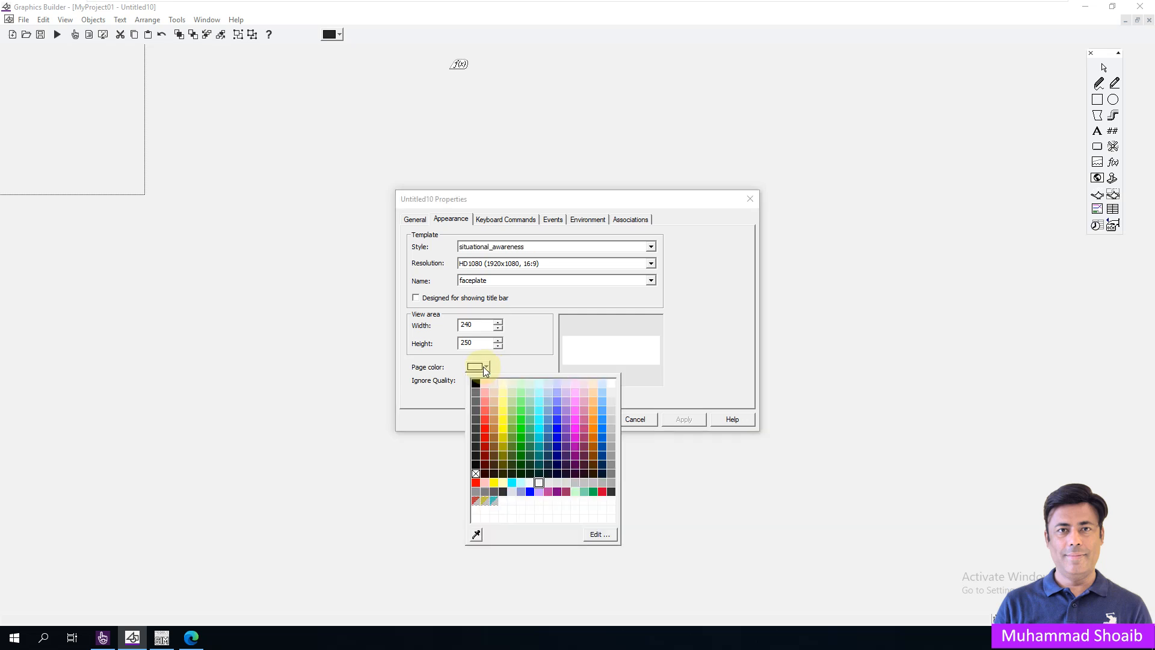
{"action": "left_click", "coordinate": [475, 445]}
{"action": "left_click", "coordinate": [678, 417]}
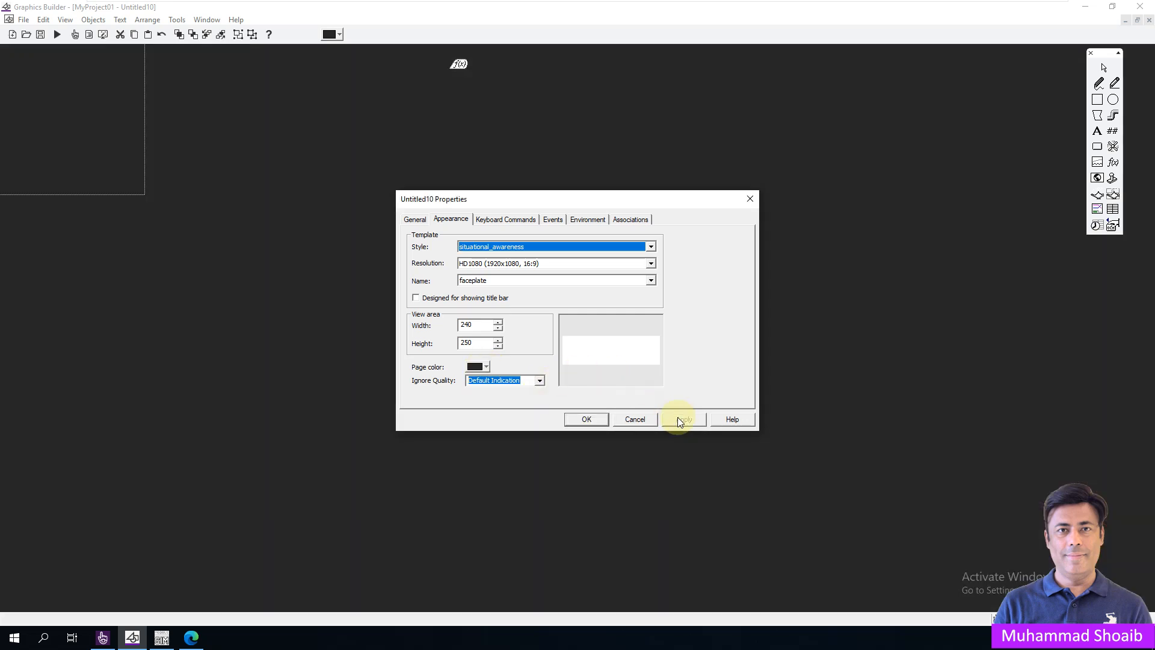
{"action": "left_click", "coordinate": [586, 420]}
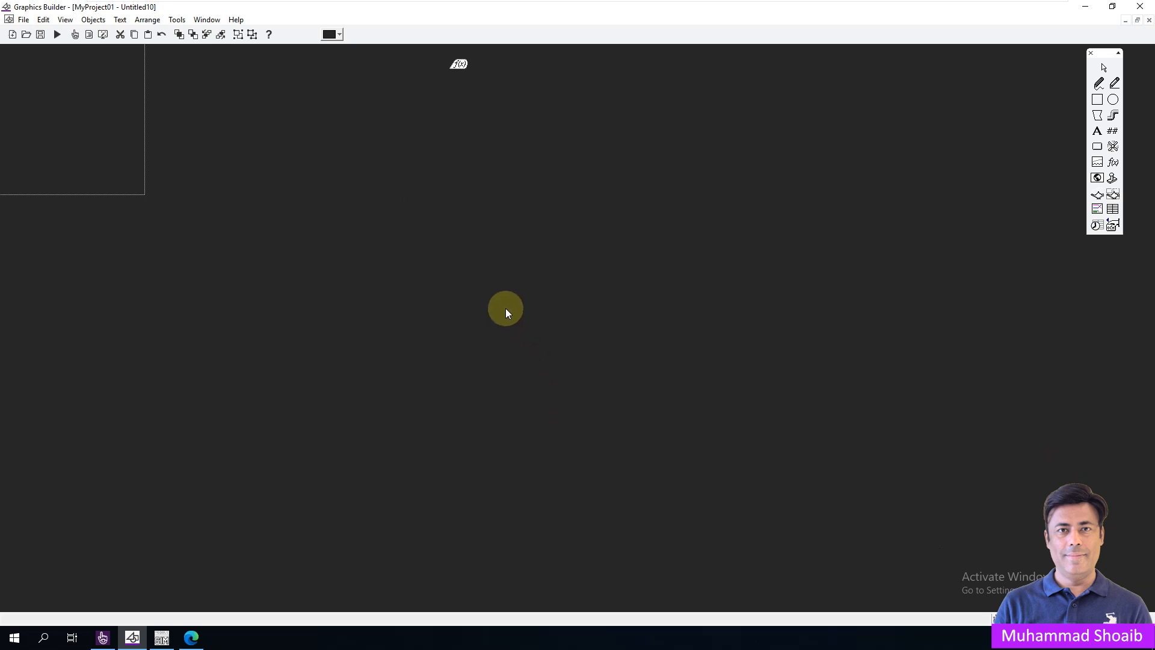
Draw a rectangle about 274 by 54 beside the view area and fill it with a slightly lighter dark grey
{"action": "left_click", "coordinate": [1097, 99]}
{"action": "left_click_drag", "start_coordinate": [235, 146], "coordinate": [399, 179]}
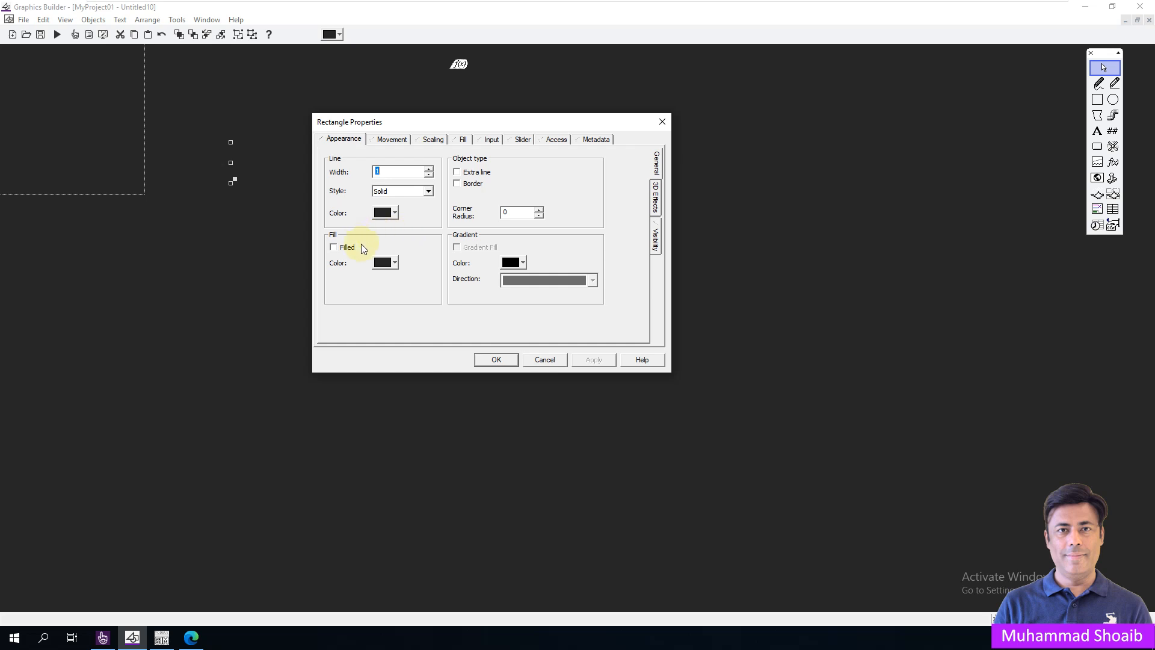
{"action": "left_click", "coordinate": [366, 248]}
{"action": "left_click", "coordinate": [397, 265]}
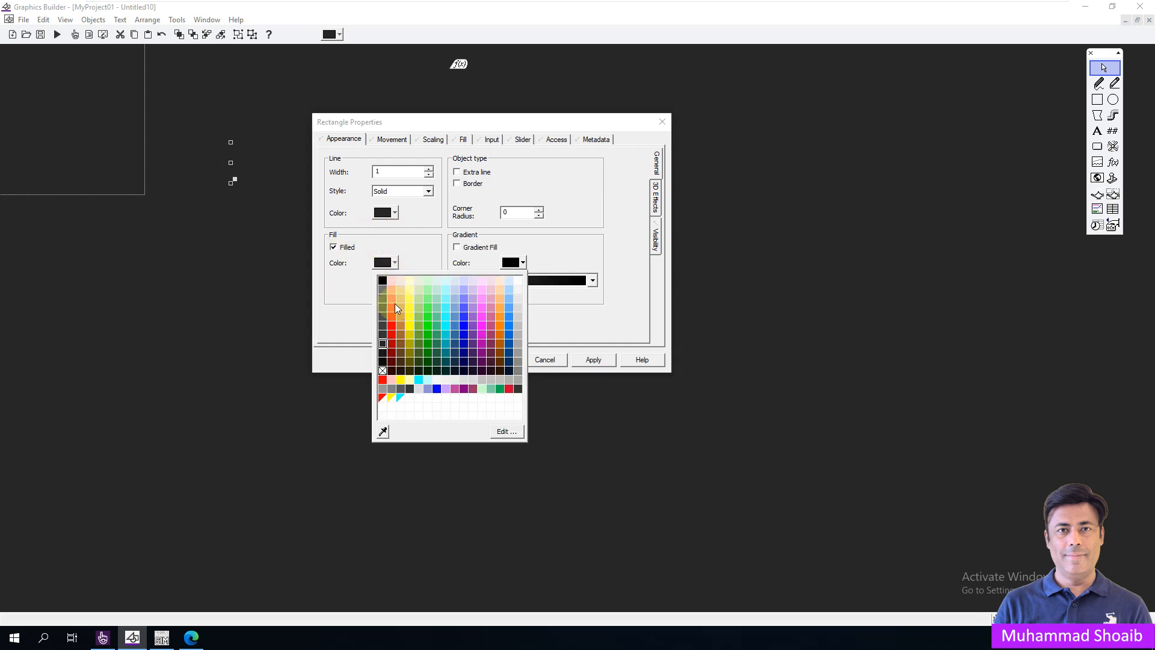
{"action": "left_click", "coordinate": [384, 332]}
{"action": "left_click", "coordinate": [591, 361]}
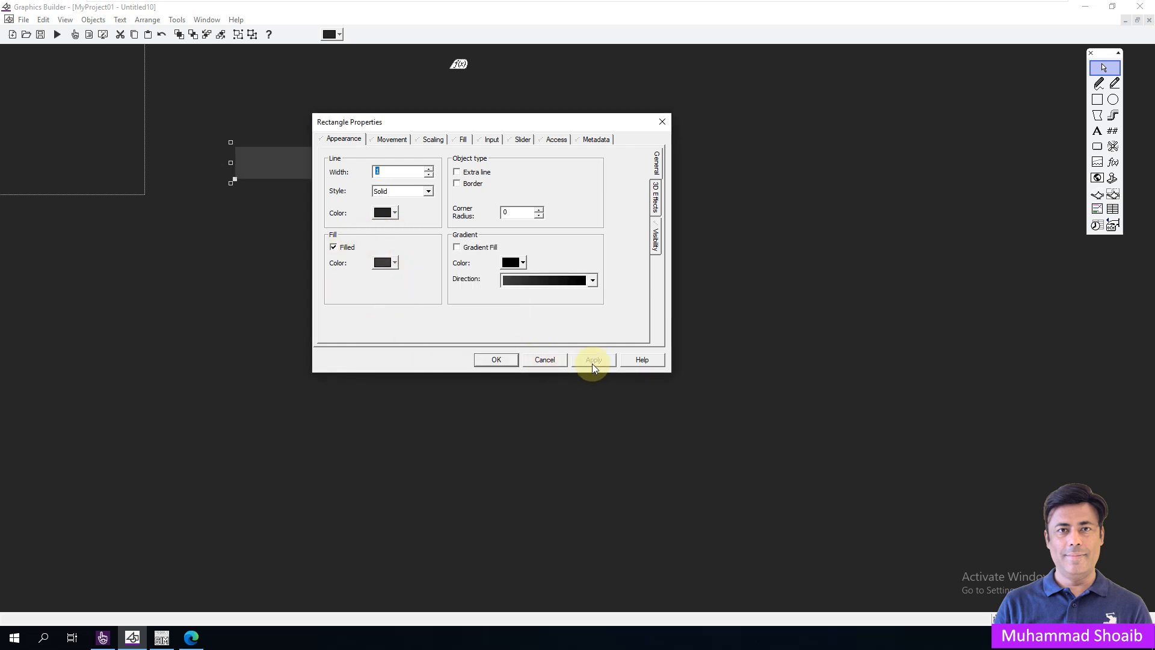
{"action": "left_click", "coordinate": [497, 360]}
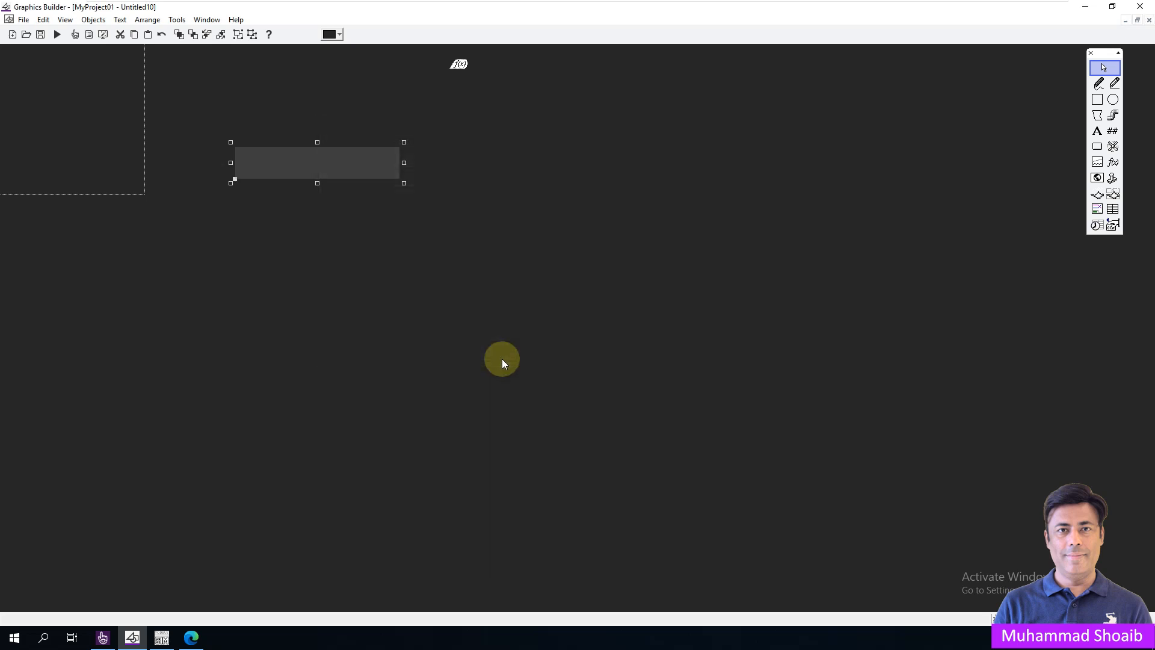
Set the rectangle's absolute size to a width of 240 and a height of 34
{"action": "left_click", "coordinate": [147, 20]}
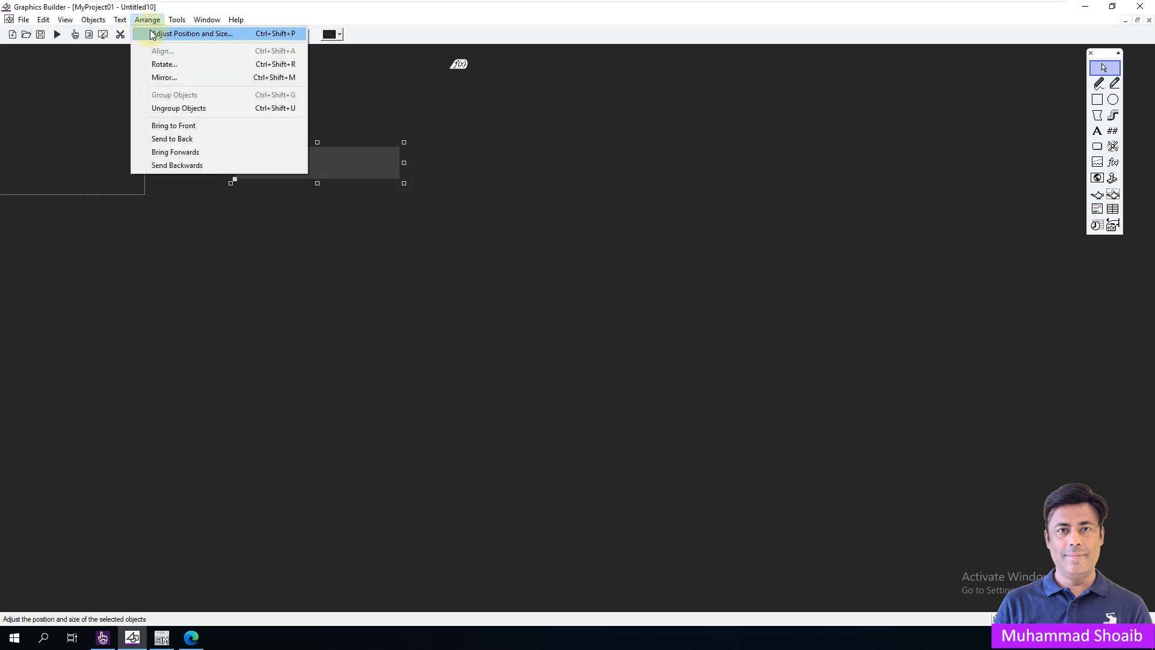
{"action": "left_click", "coordinate": [223, 34]}
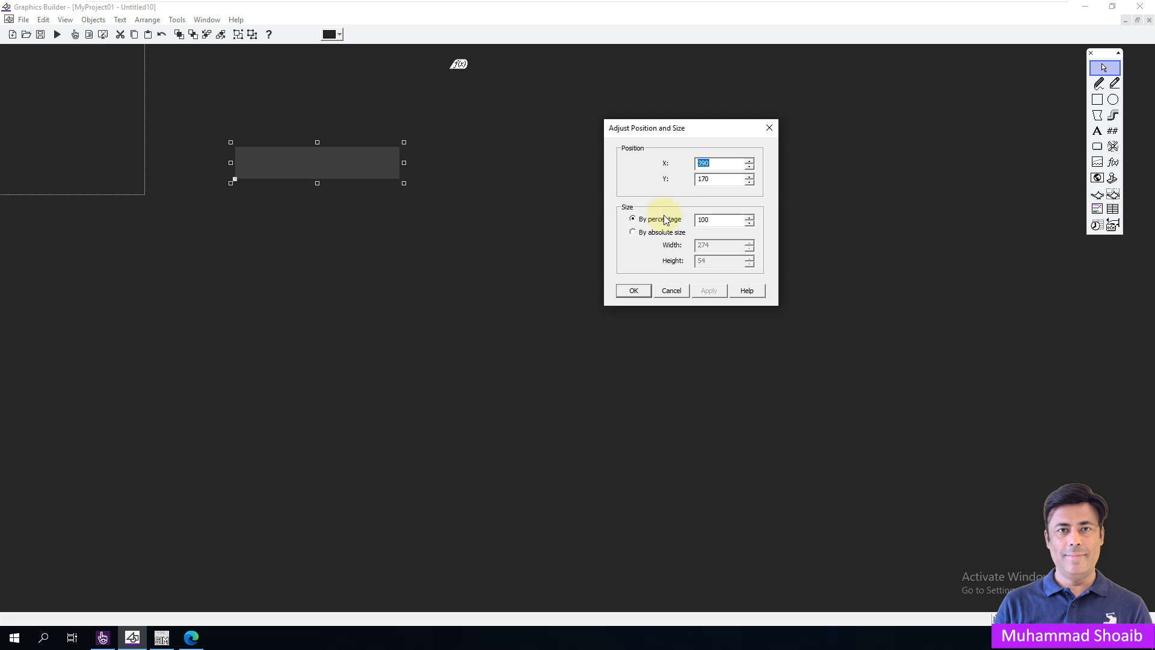
{"action": "left_click", "coordinate": [656, 234]}
{"action": "double_click", "coordinate": [696, 246]}
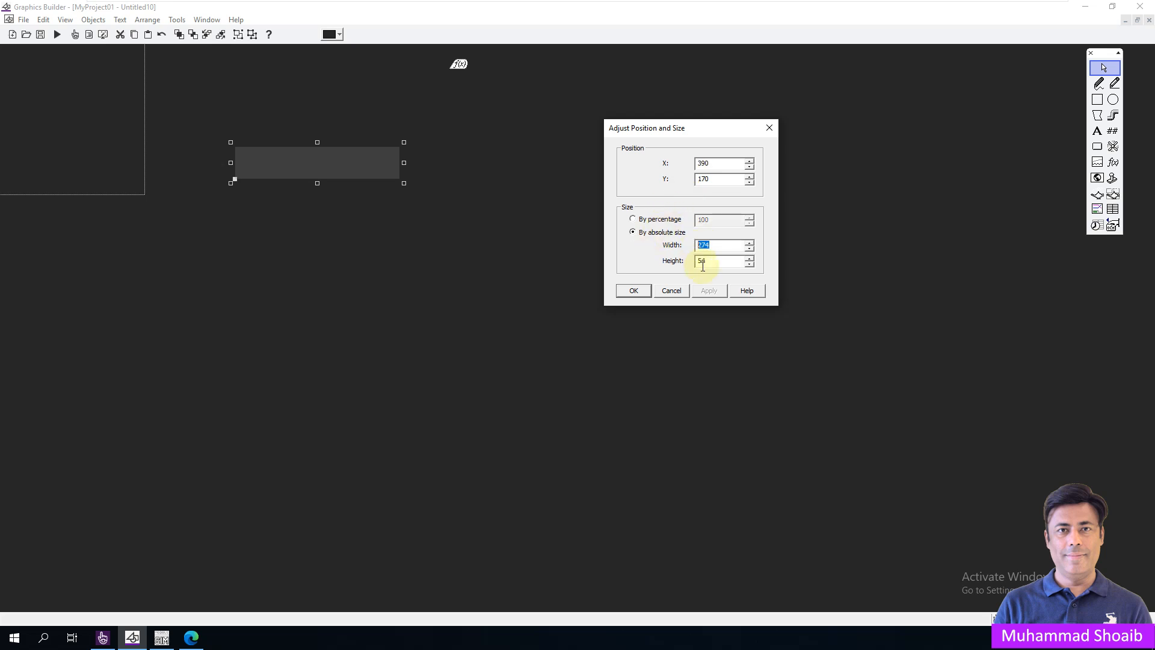
{"action": "type", "text": "2"}
{"action": "double_click", "coordinate": [729, 261]}
{"action": "type", "text": "34"}
Position the rectangle at X 0 and Y 0 so it forms the faceplate's header bar
{"action": "double_click", "coordinate": [721, 163]}
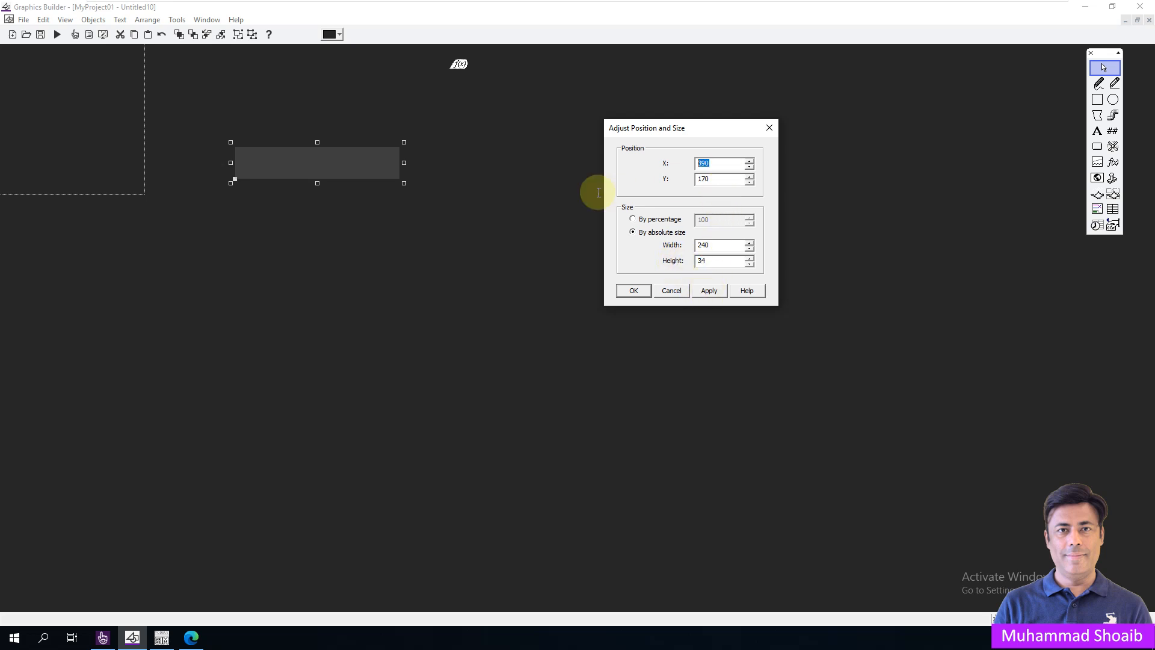
{"action": "type", "text": "0"}
{"action": "double_click", "coordinate": [716, 179]}
{"action": "type", "text": "0"}
{"action": "left_click", "coordinate": [721, 291]}
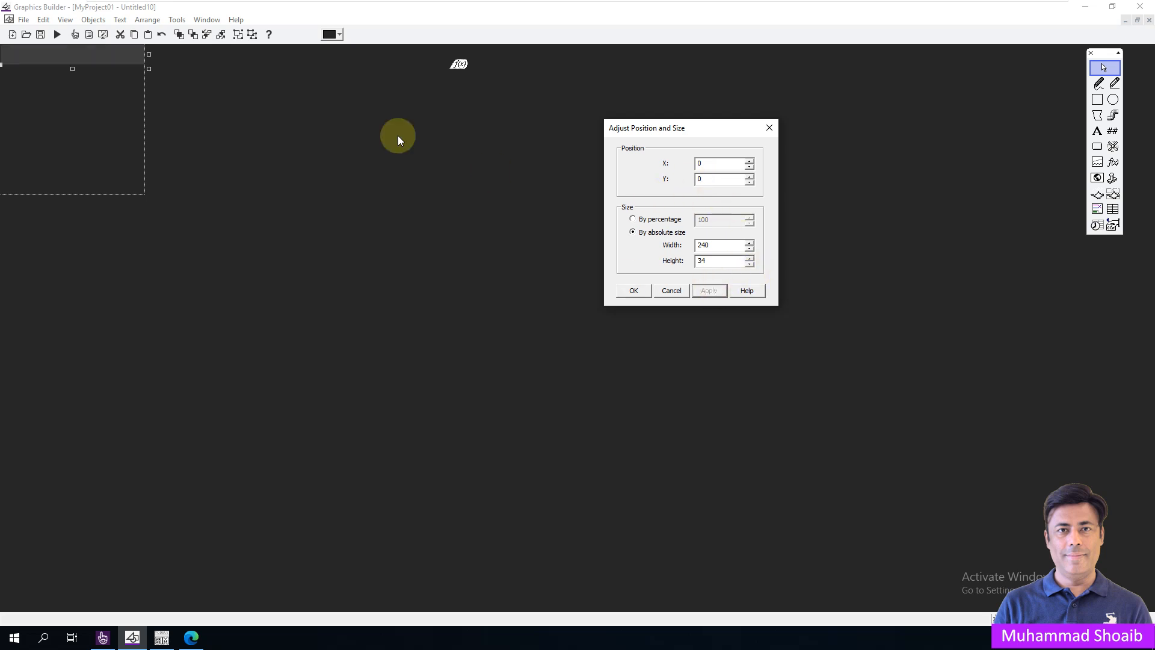
{"action": "left_click", "coordinate": [633, 291]}
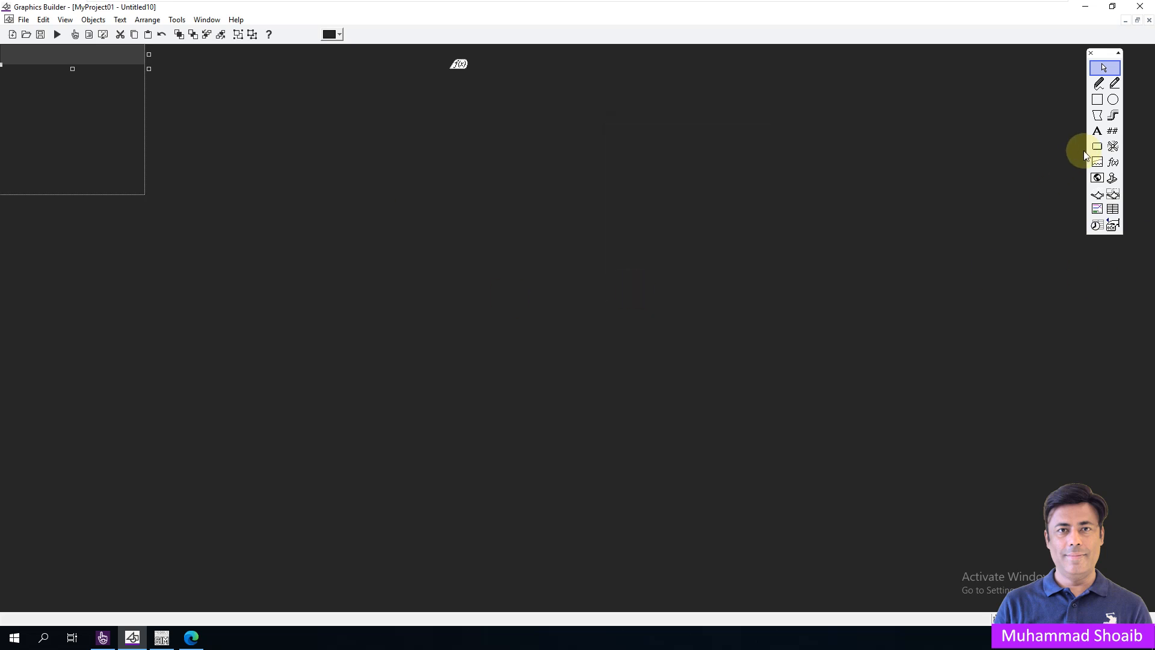
Place a "Name" text on the header bar and set its foreground color to white
{"action": "left_click", "coordinate": [1097, 131]}
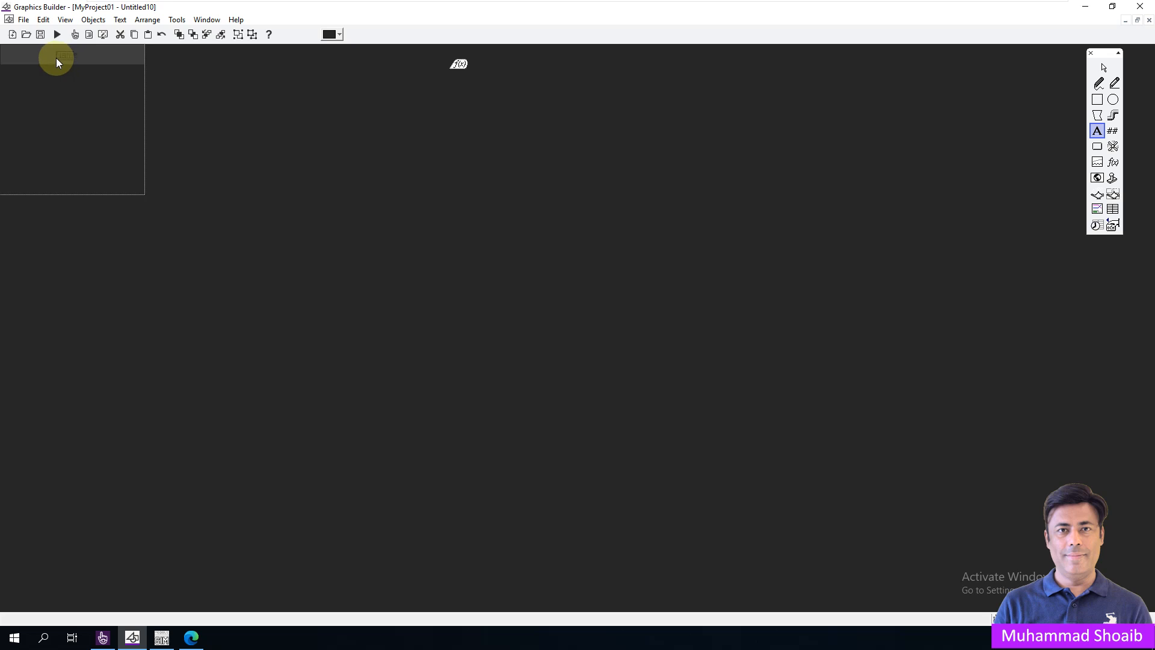
{"action": "key", "text": "Return"}
{"action": "left_click", "coordinate": [41, 209]}
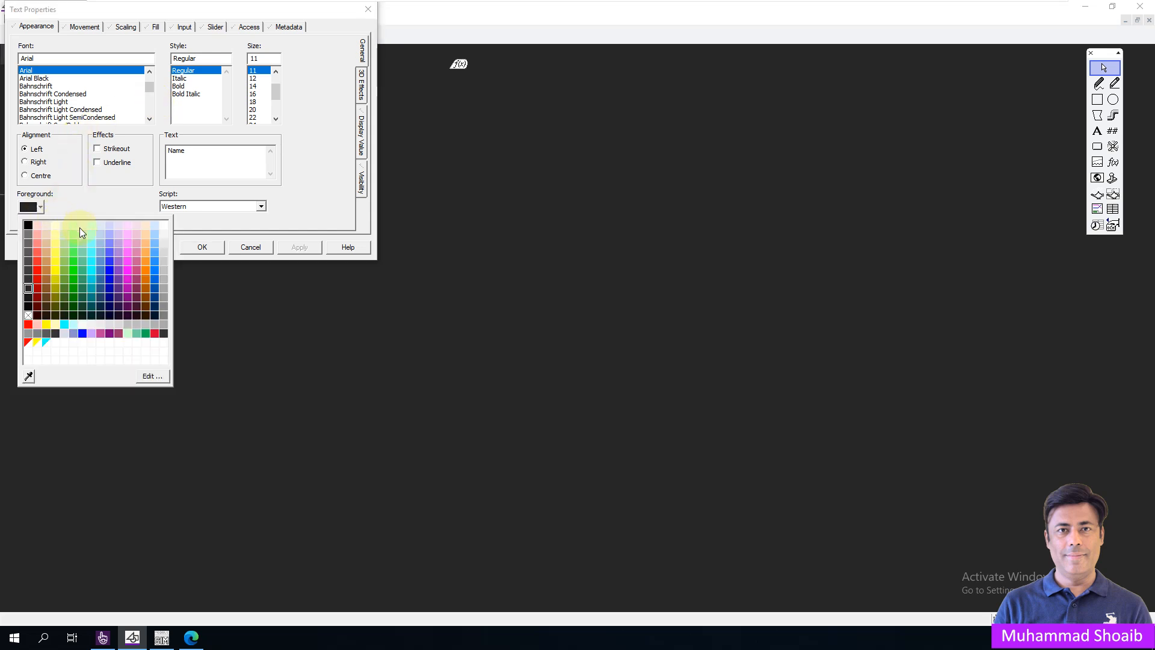
{"action": "left_click", "coordinate": [167, 226]}
{"action": "left_click_drag", "start_coordinate": [134, 16], "coordinate": [462, 107]}
{"action": "left_click", "coordinate": [630, 343]}
Format the "Name" text as bold at size 12 and apply it
{"action": "left_click", "coordinate": [511, 178]}
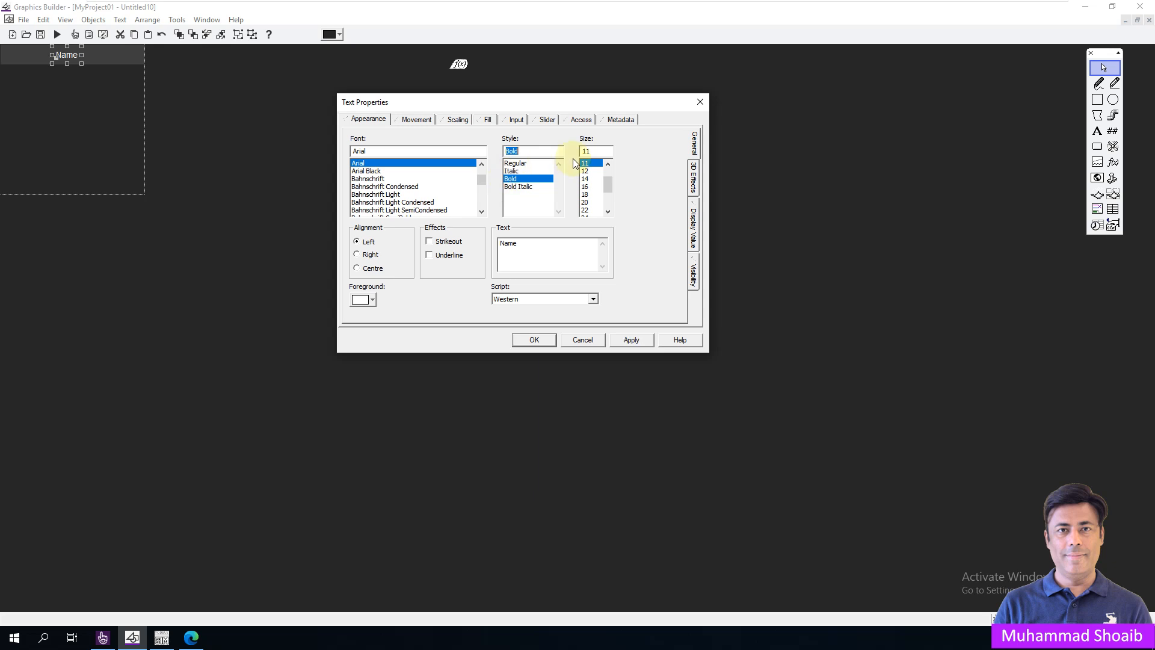
{"action": "left_click", "coordinate": [585, 171]}
{"action": "left_click", "coordinate": [641, 344]}
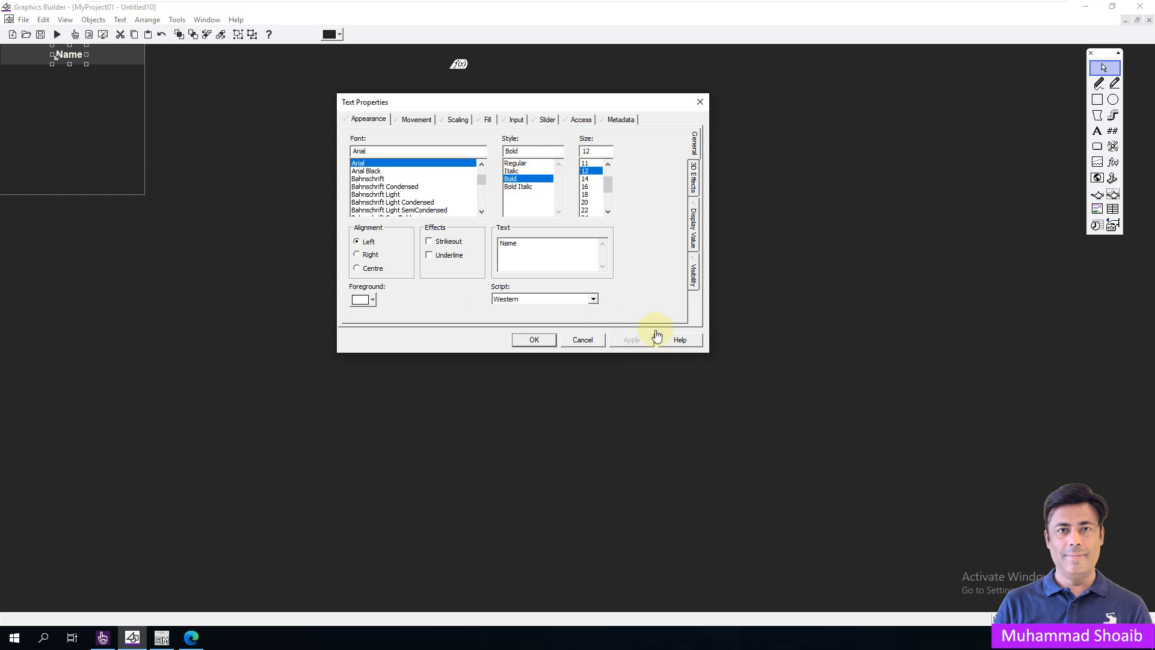
Set the text's display value type to String and begin its string expression with "?Equip?."
{"action": "left_click", "coordinate": [694, 234]}
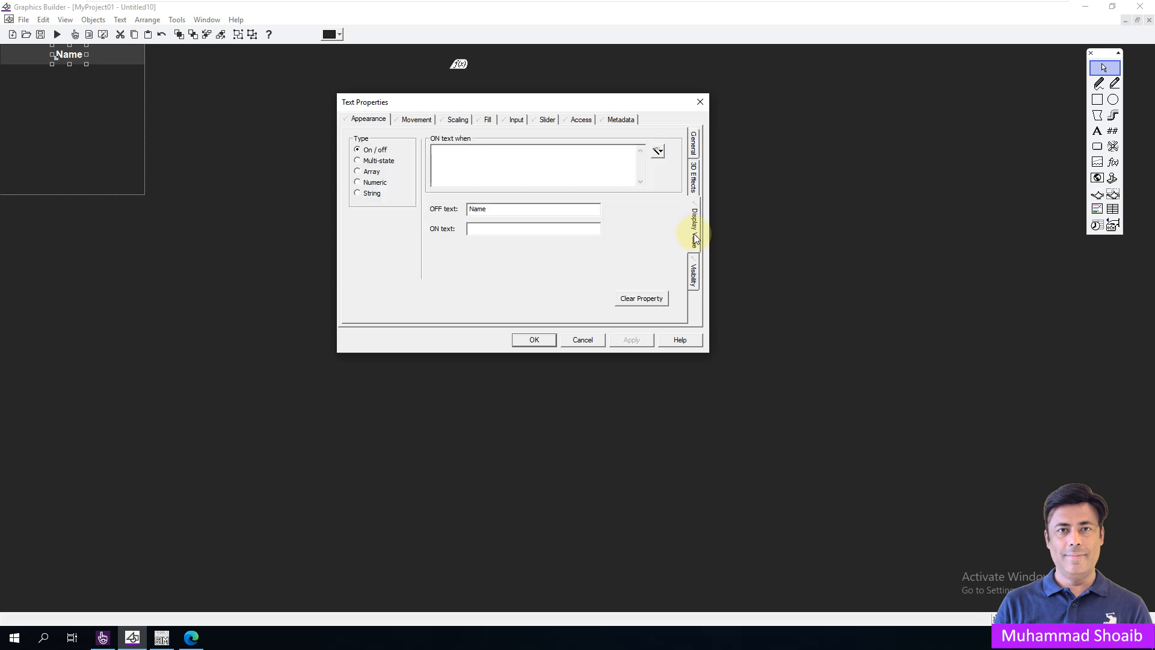
{"action": "left_click", "coordinate": [376, 193]}
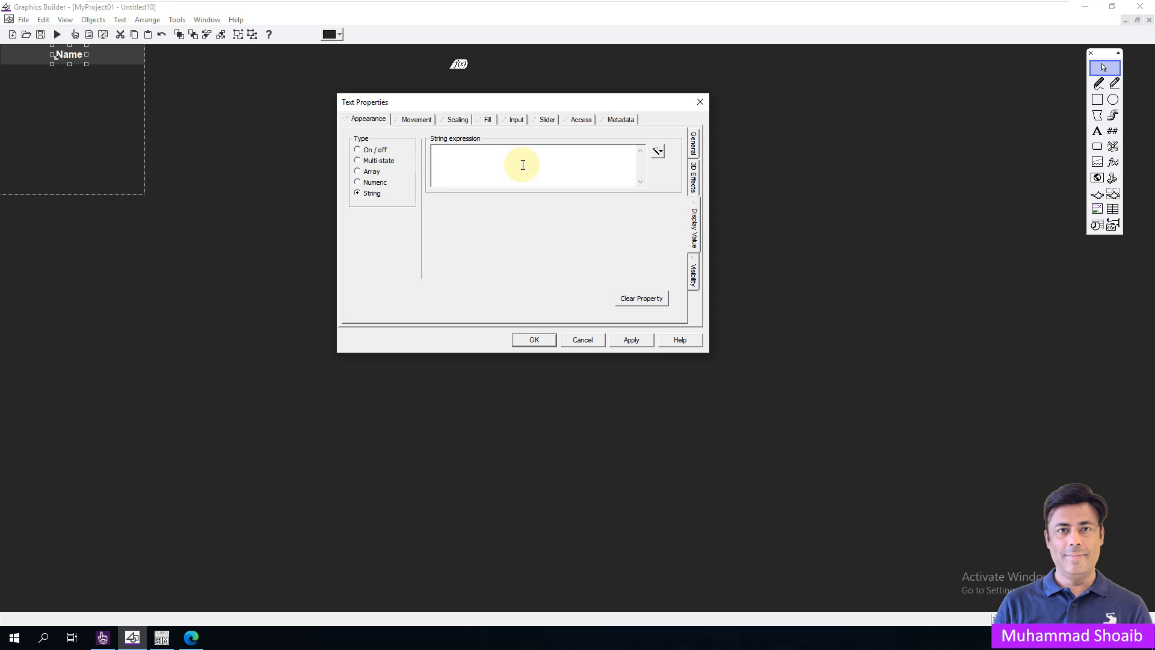
{"action": "type", "text": "?"}
Switch to Plant SCADA Studio and copy the MName item name of Motor001 from the system model's variables
{"action": "left_click", "coordinate": [103, 638]}
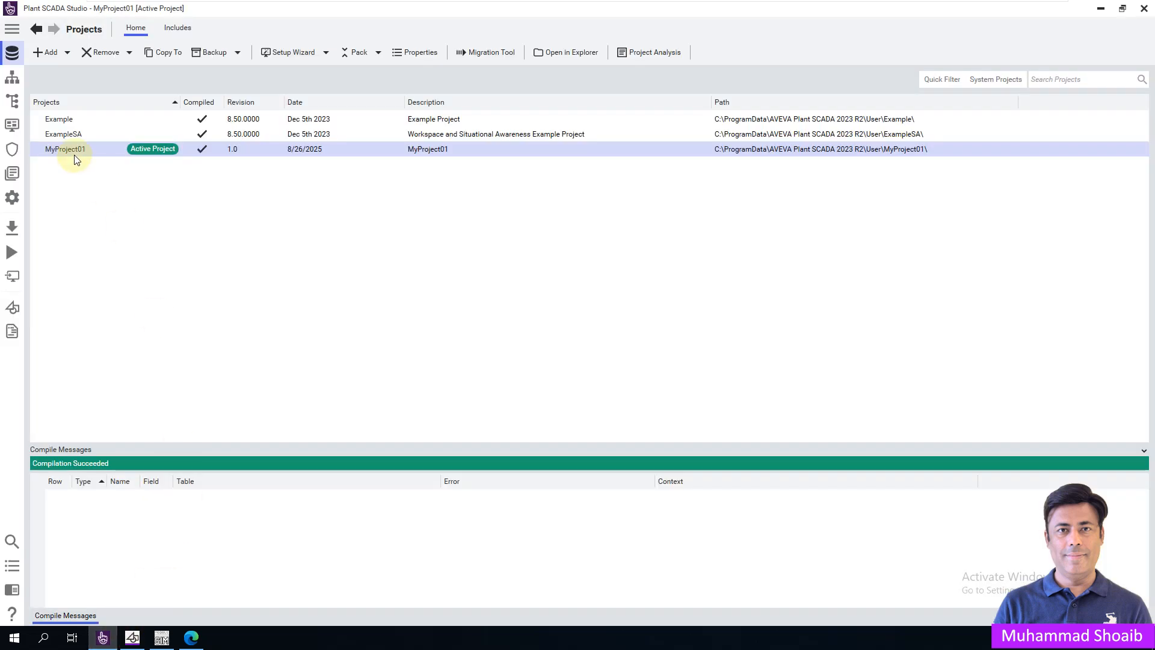
{"action": "left_click", "coordinate": [12, 101]}
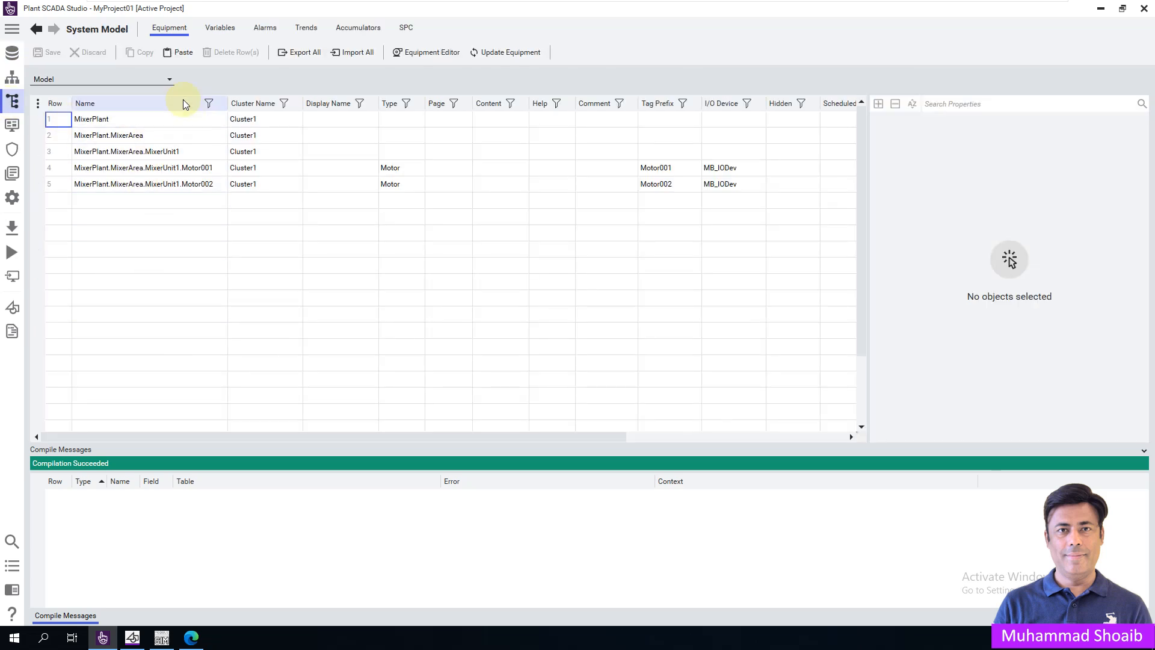
{"action": "left_click", "coordinate": [236, 23]}
{"action": "left_click", "coordinate": [271, 286]}
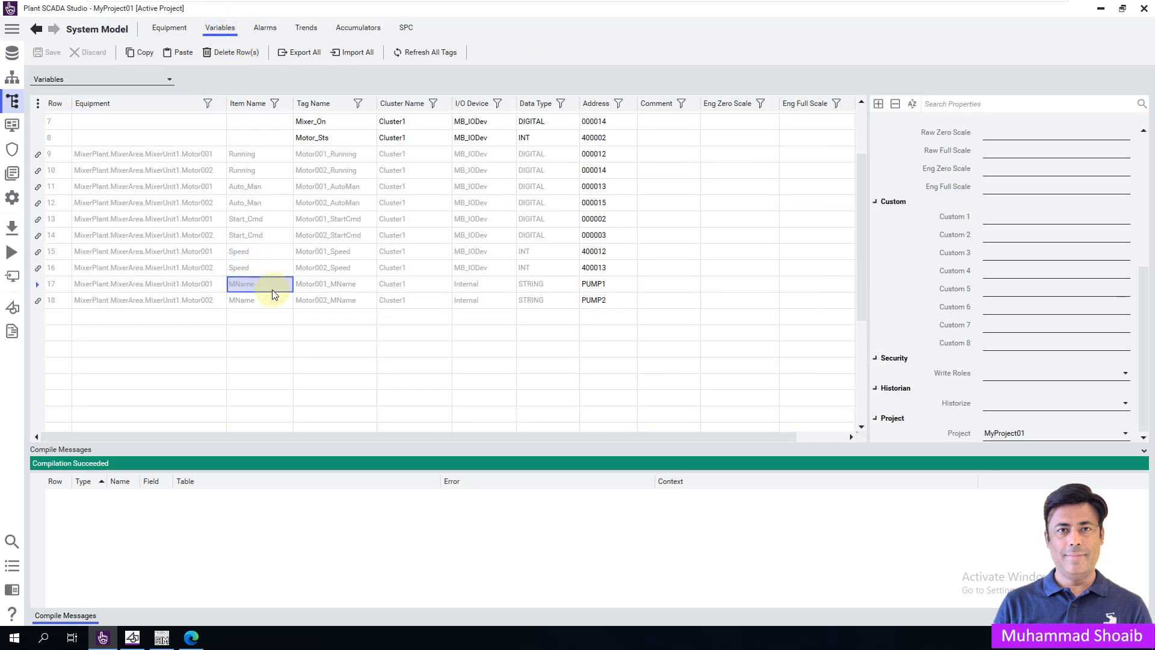
{"action": "double_click", "coordinate": [256, 285]}
{"action": "right_click", "coordinate": [248, 284]}
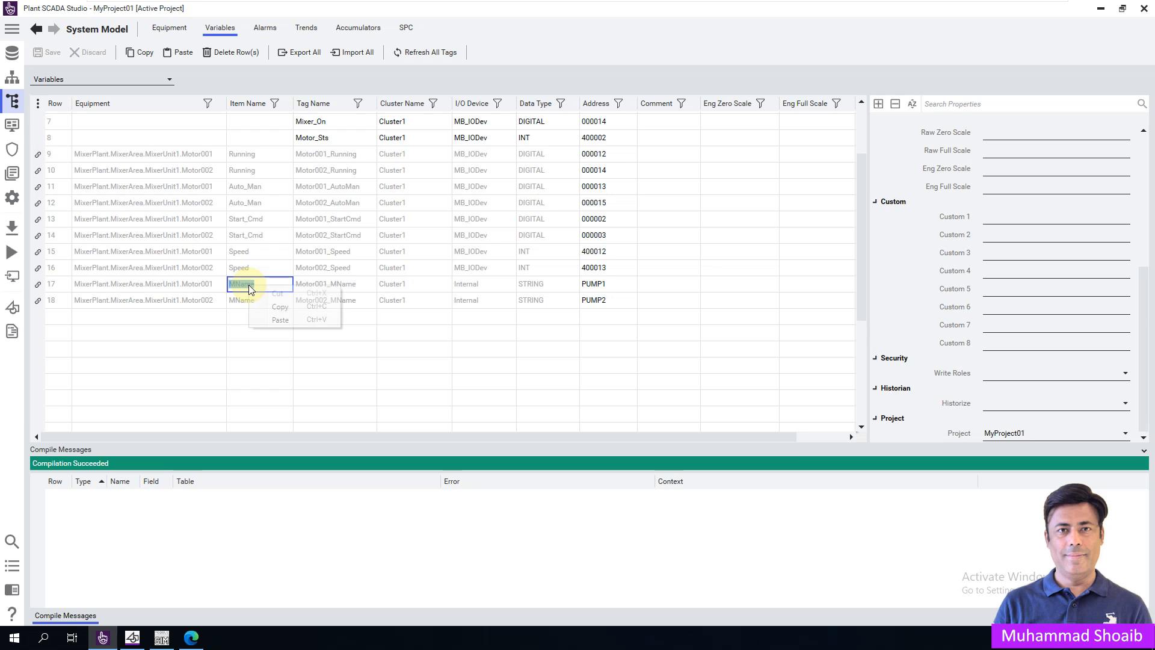
{"action": "left_click", "coordinate": [276, 307]}
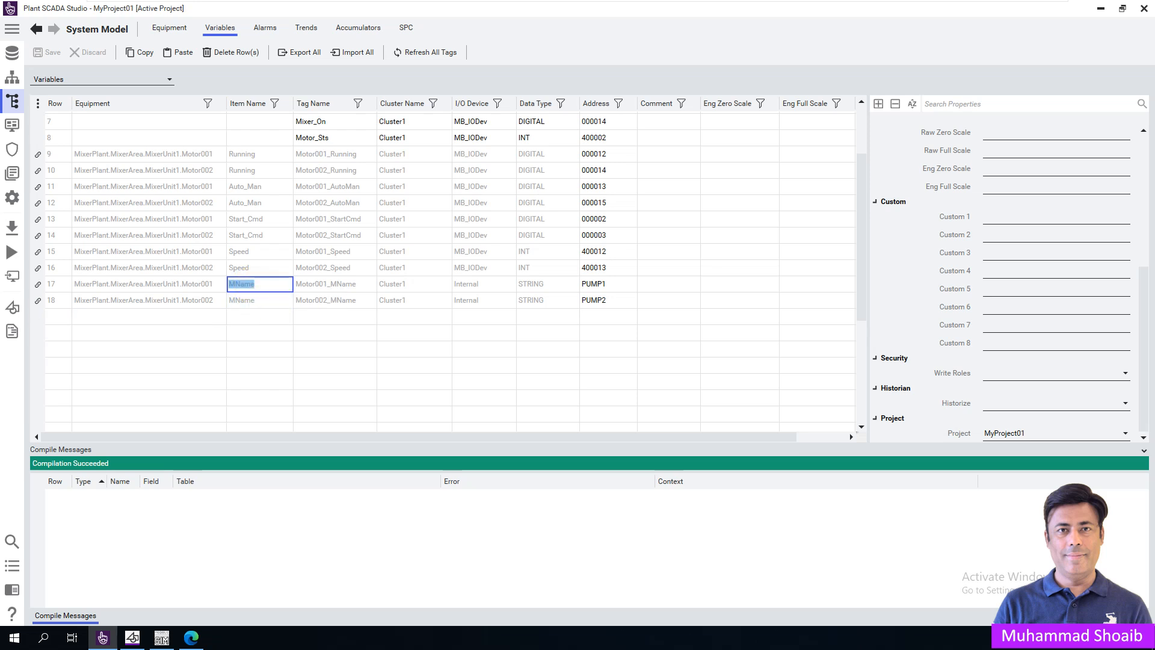
Return to Graphics Builder and append the copied item name so the string expression reads ?Equip?.MName
{"action": "left_click", "coordinate": [133, 638]}
{"action": "left_click", "coordinate": [481, 154]}
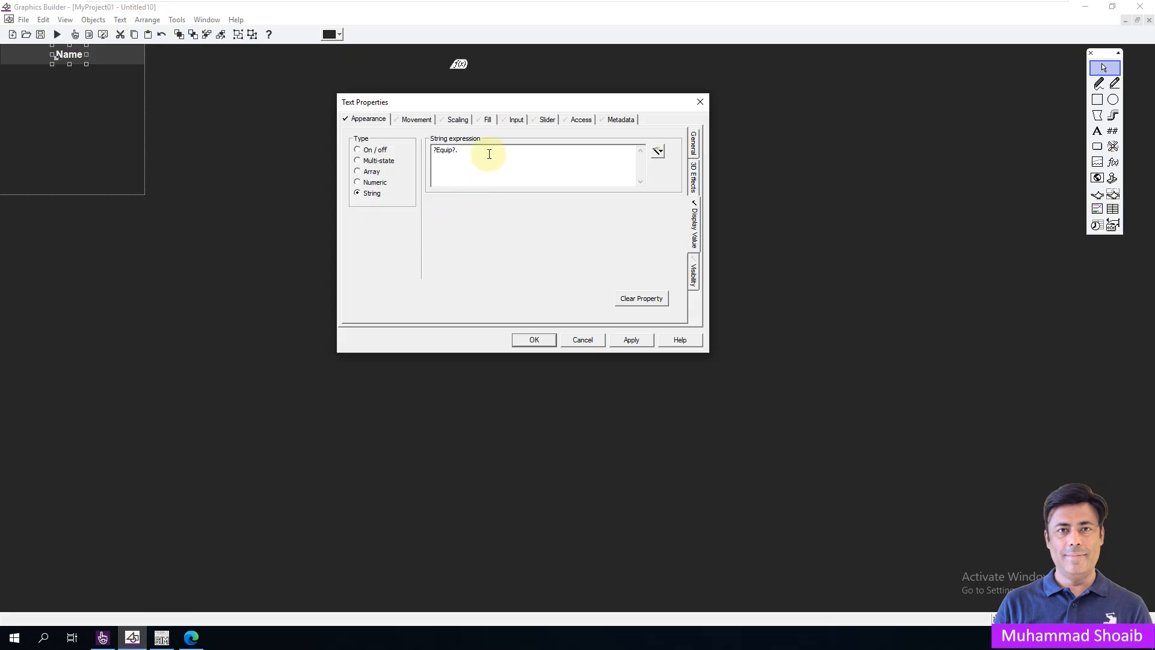
{"action": "key", "text": "ctrl+v"}
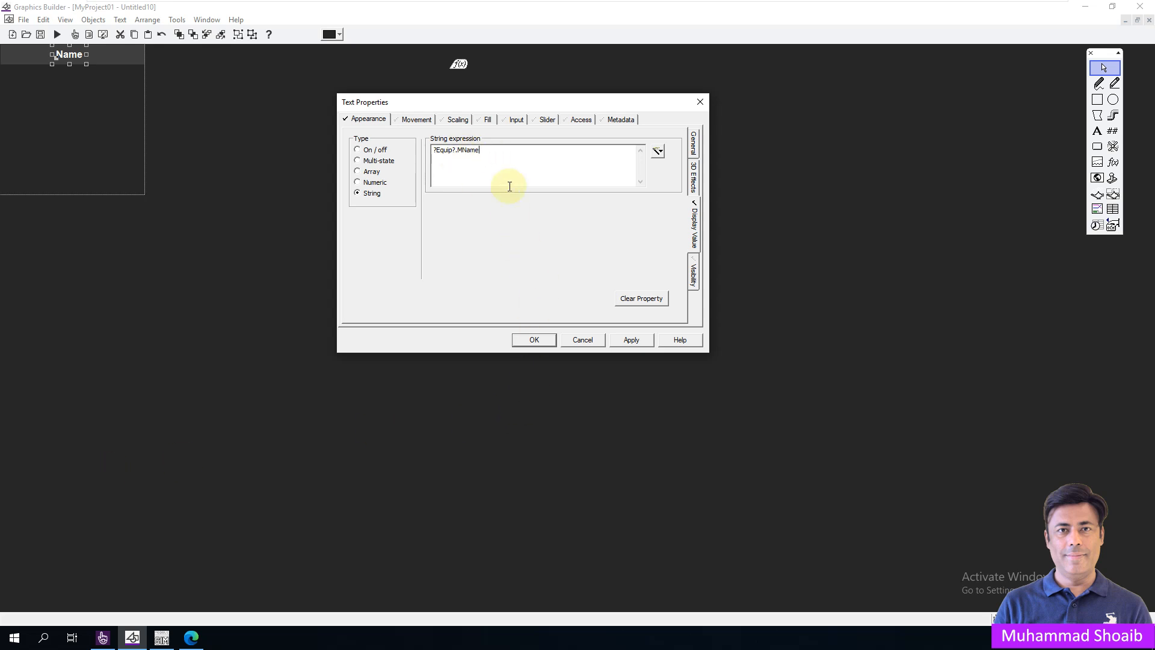
Set the header text's alignment to Centre and accept the text properties
{"action": "left_click", "coordinate": [693, 144]}
{"action": "left_click", "coordinate": [374, 269]}
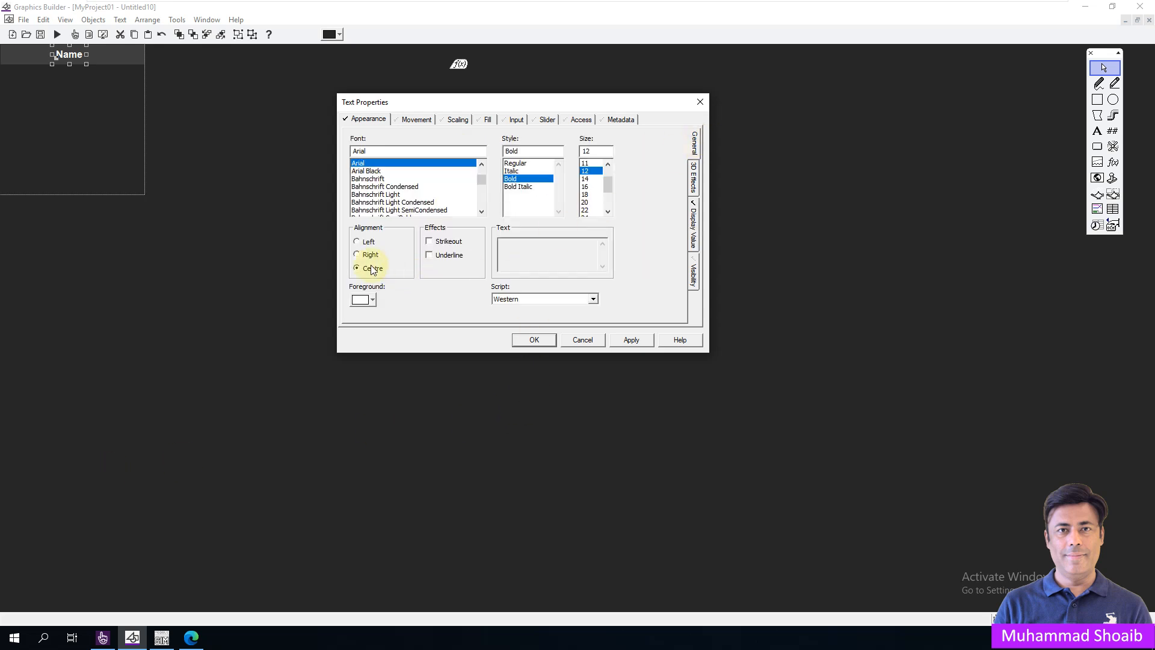
{"action": "left_click", "coordinate": [626, 344]}
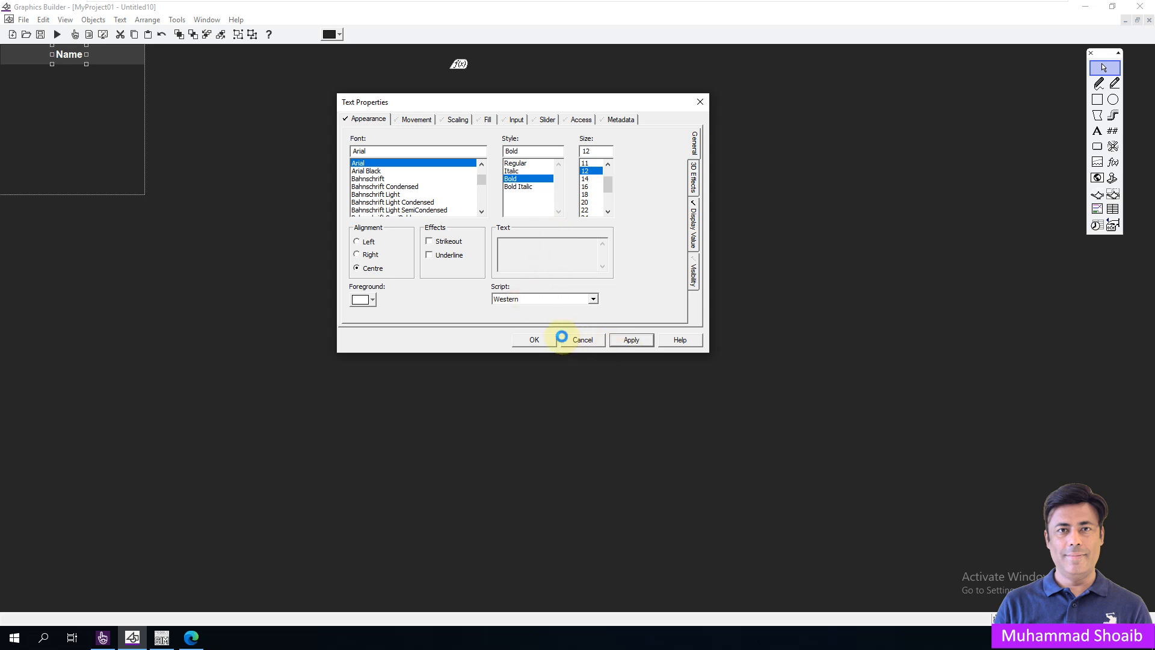
{"action": "left_click", "coordinate": [534, 341]}
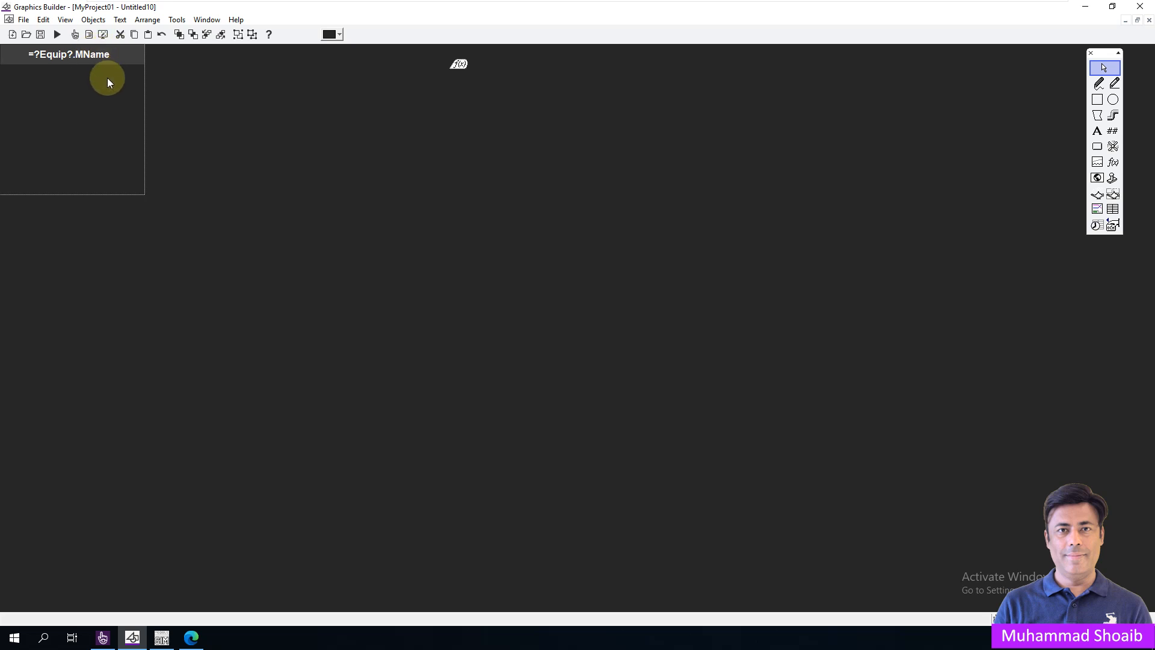
Align the header text and the header rectangle to each other's centre, both vertically and horizontally
{"action": "left_click", "coordinate": [99, 55]}
{"action": "left_click", "coordinate": [148, 19]}
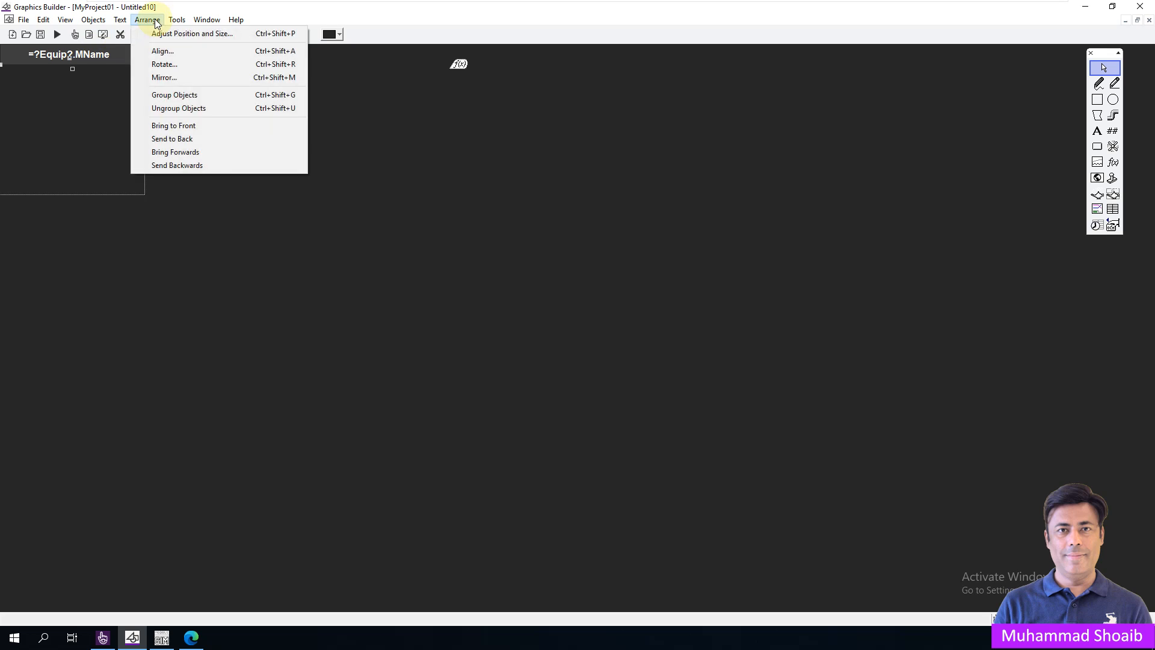
{"action": "left_click", "coordinate": [161, 49]}
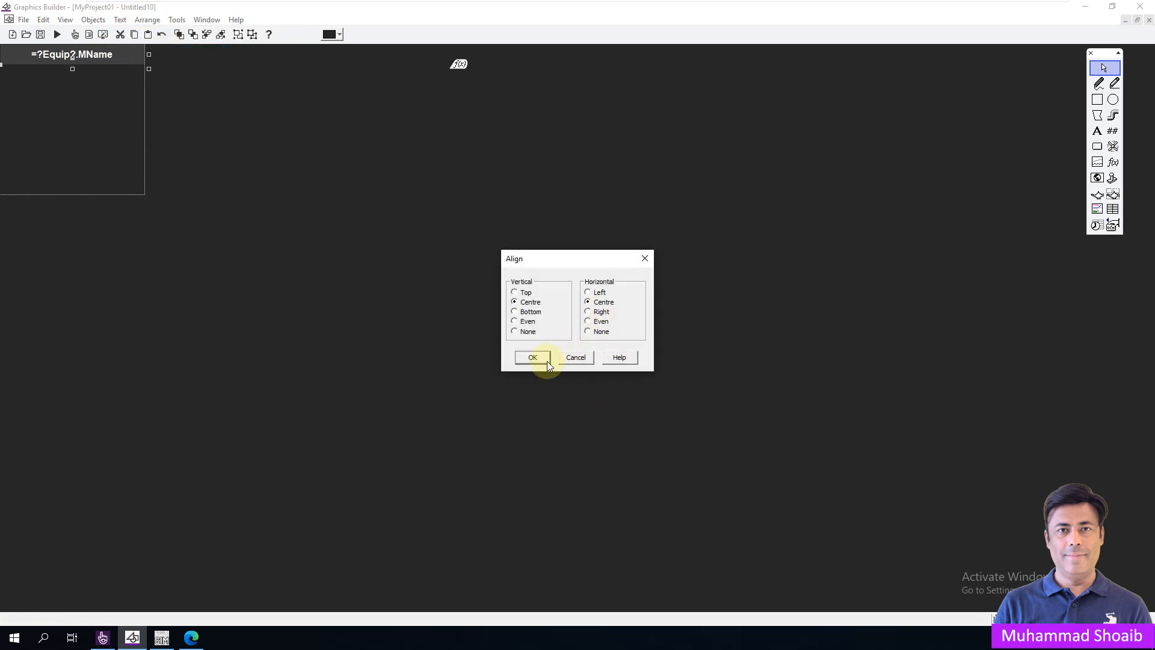
{"action": "left_click", "coordinate": [533, 357]}
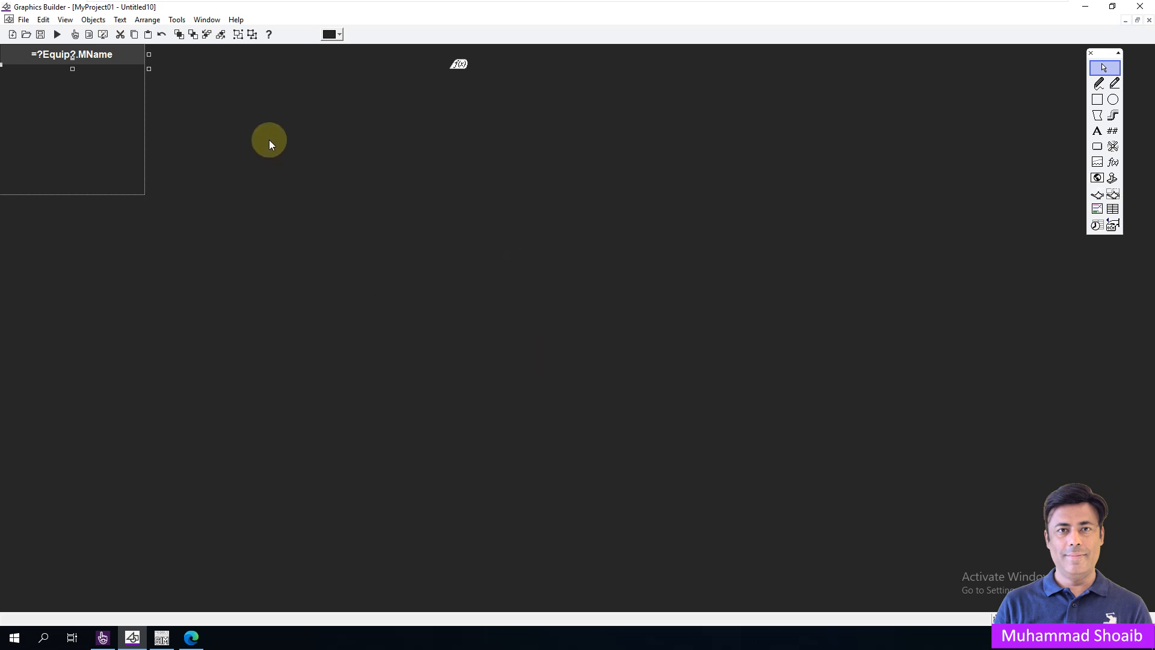
Place a symbol set below the header bar with right_grey from the pump_base_medium library as its OFF symbol
{"action": "left_click", "coordinate": [1113, 147]}
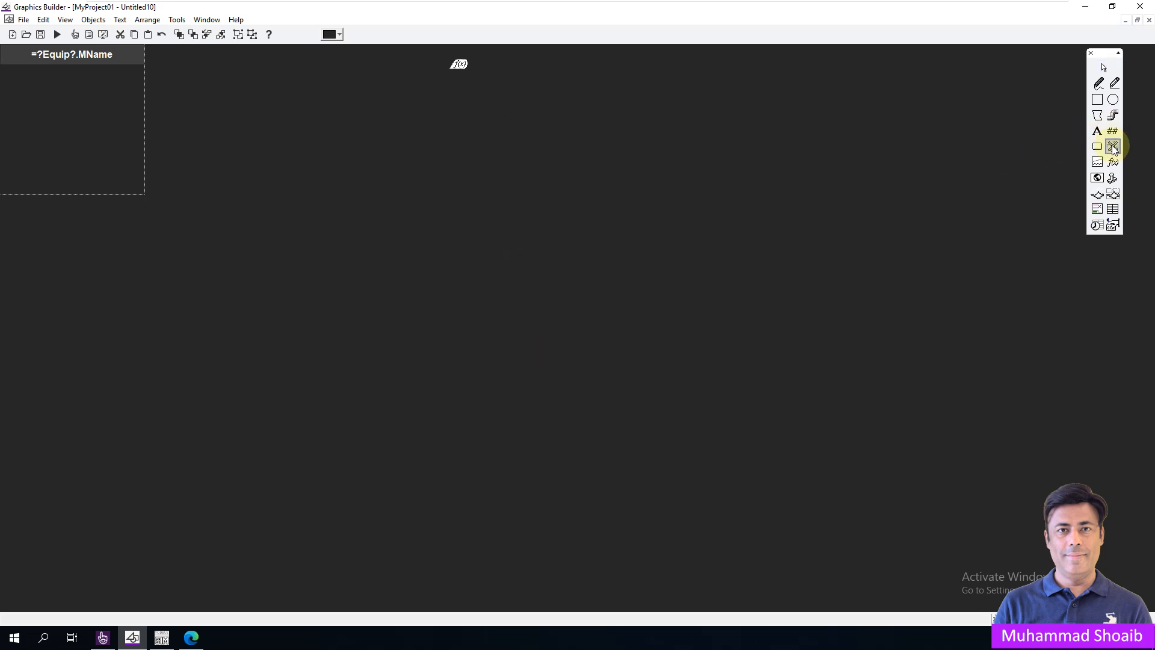
{"action": "left_click", "coordinate": [57, 96]}
{"action": "left_click", "coordinate": [164, 160]}
{"action": "left_click", "coordinate": [288, 153]}
{"action": "type", "text": "pump_base_medium"}
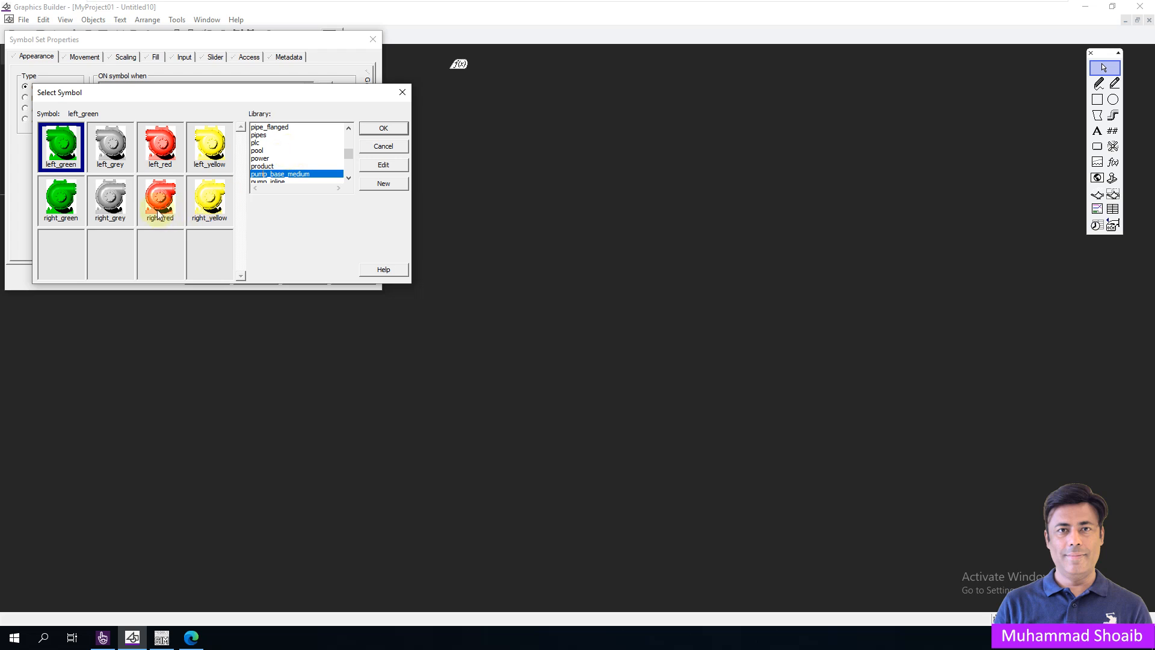
{"action": "left_click", "coordinate": [110, 199]}
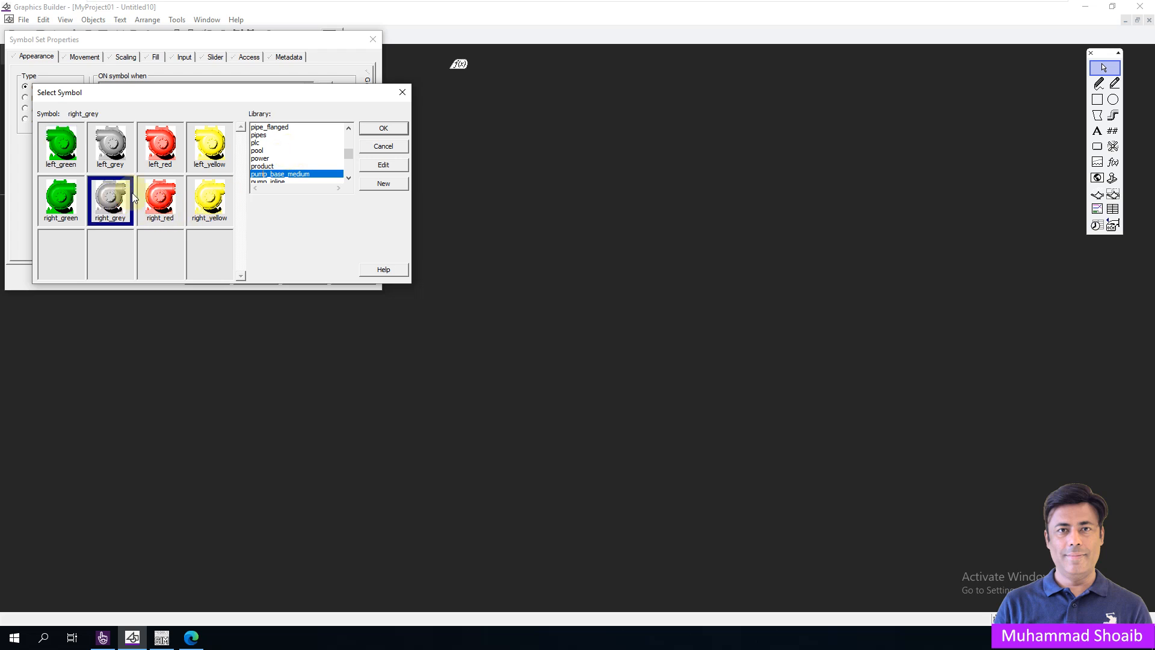
{"action": "left_click", "coordinate": [395, 132]}
Set the ON symbol to right_green from the pump_base_medium library
{"action": "left_click", "coordinate": [251, 162]}
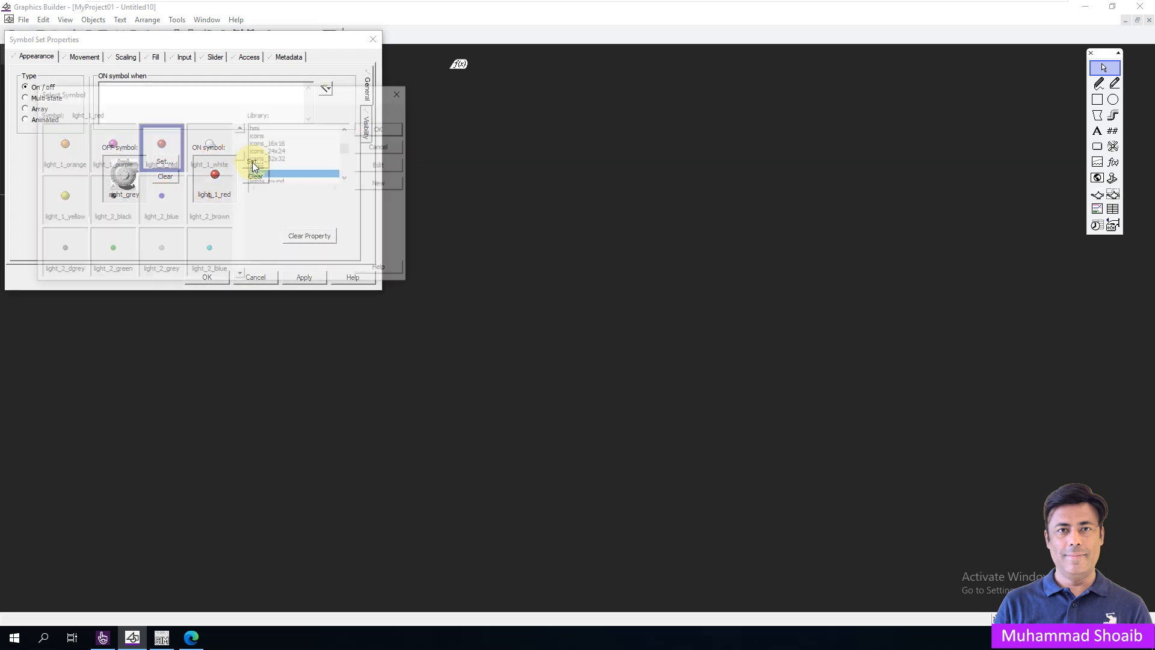
{"action": "left_click_drag", "start_coordinate": [239, 90], "coordinate": [649, 89]}
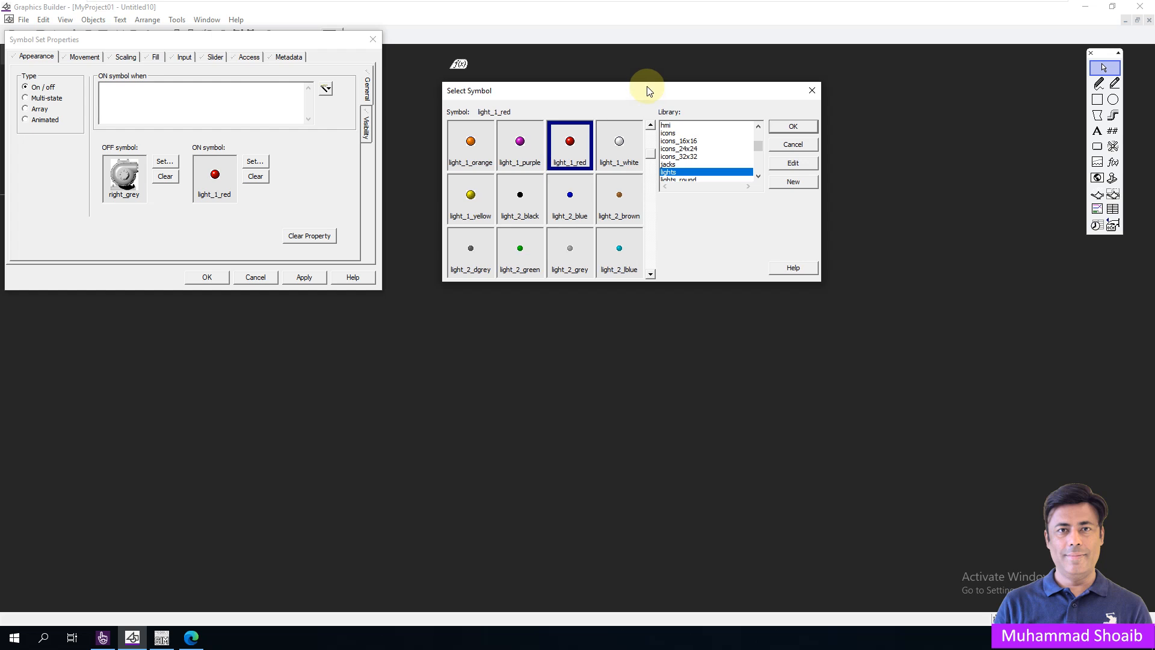
{"action": "left_click", "coordinate": [673, 165]}
{"action": "type", "text": "pump_base_medium"}
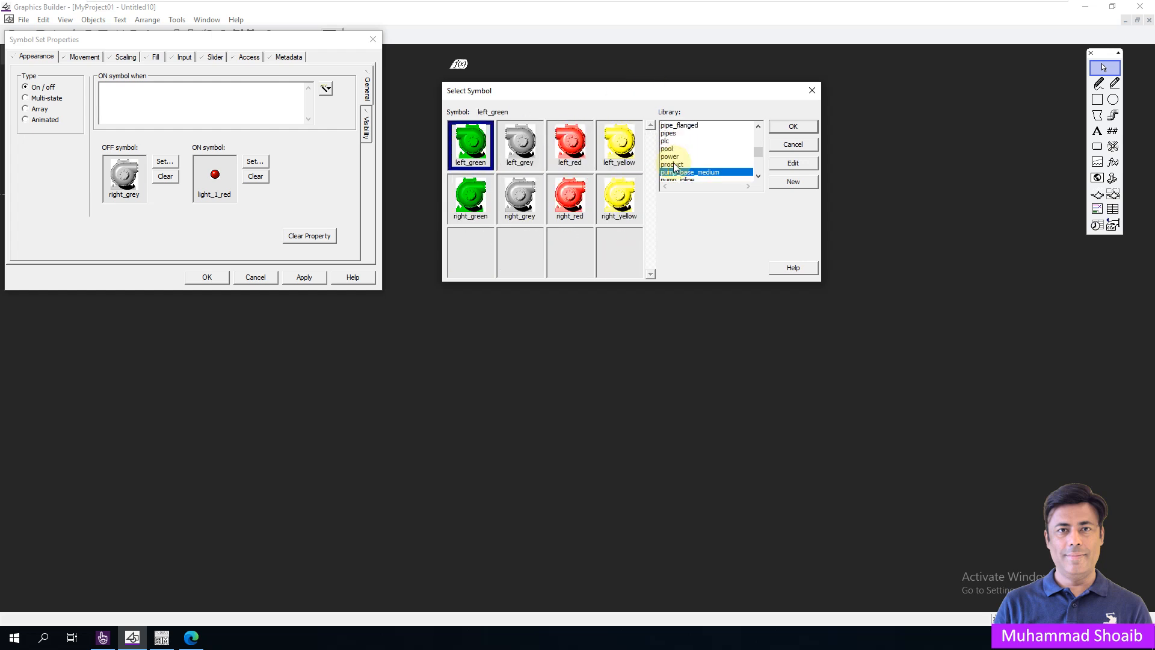
{"action": "left_click", "coordinate": [475, 196]}
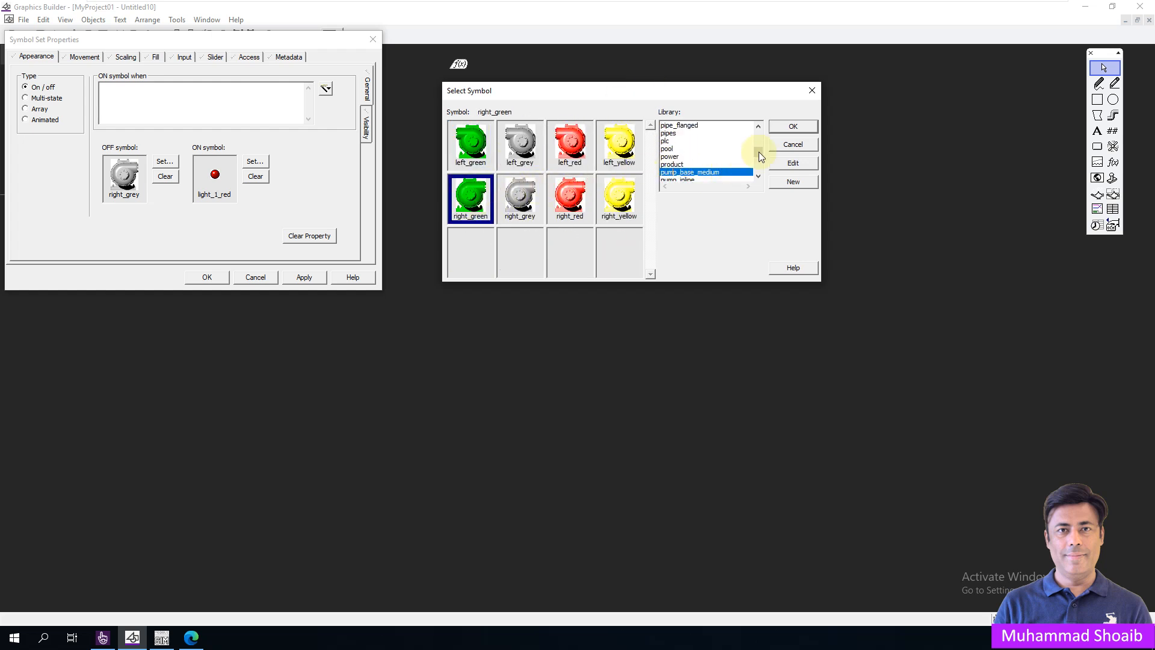
{"action": "left_click", "coordinate": [799, 127]}
Accept the symbol set properties and move the pump symbol to just below the header bar
{"action": "left_click", "coordinate": [217, 99]}
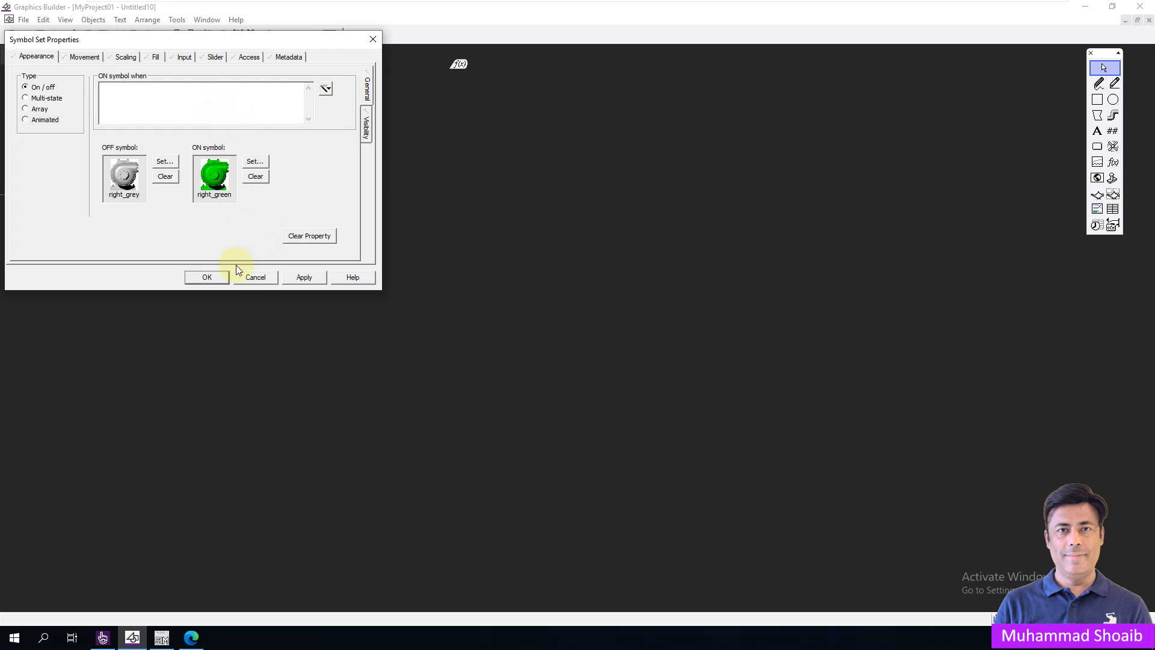
{"action": "left_click_drag", "start_coordinate": [155, 41], "coordinate": [538, 63]}
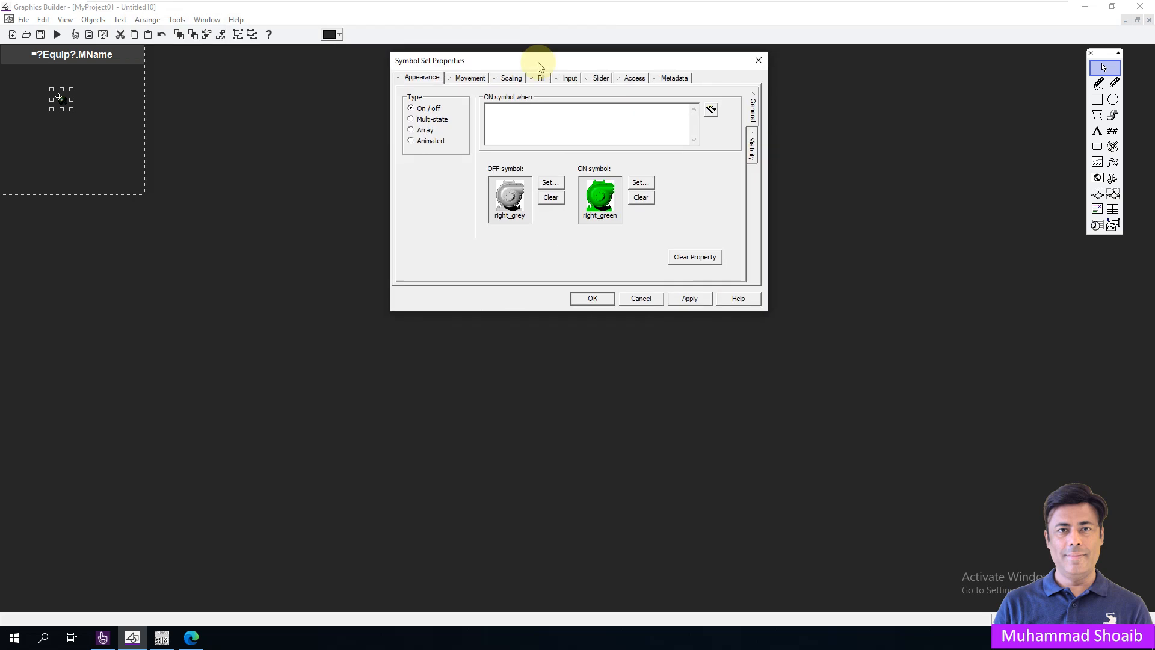
{"action": "left_click", "coordinate": [593, 298]}
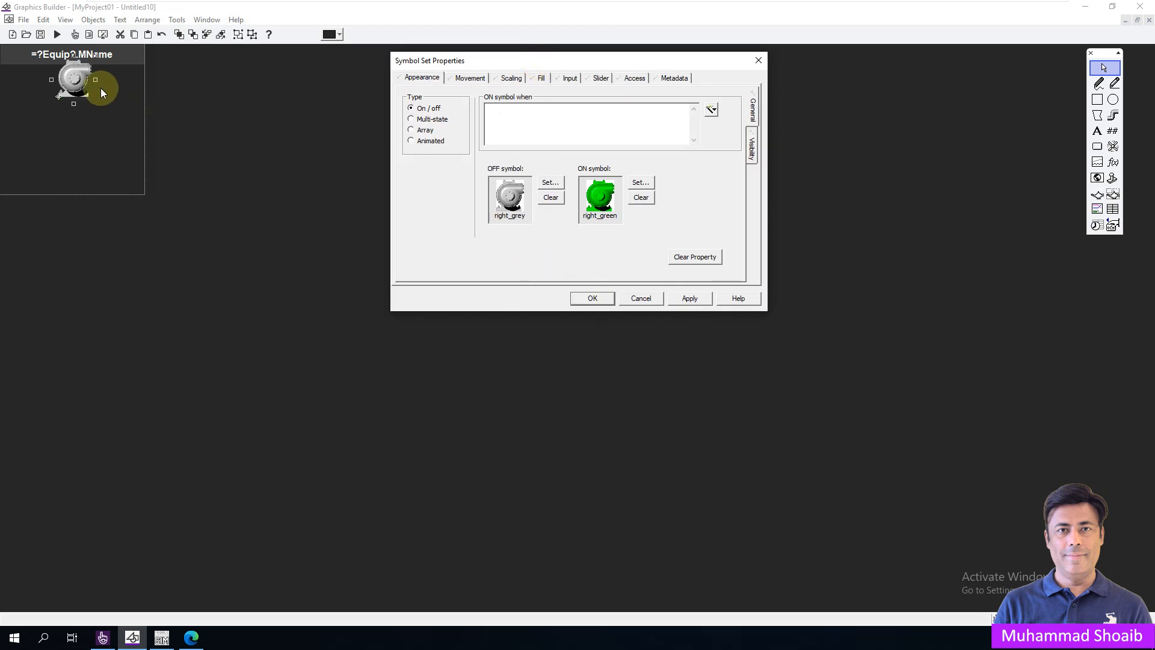
{"action": "left_click_drag", "start_coordinate": [74, 82], "coordinate": [65, 107]}
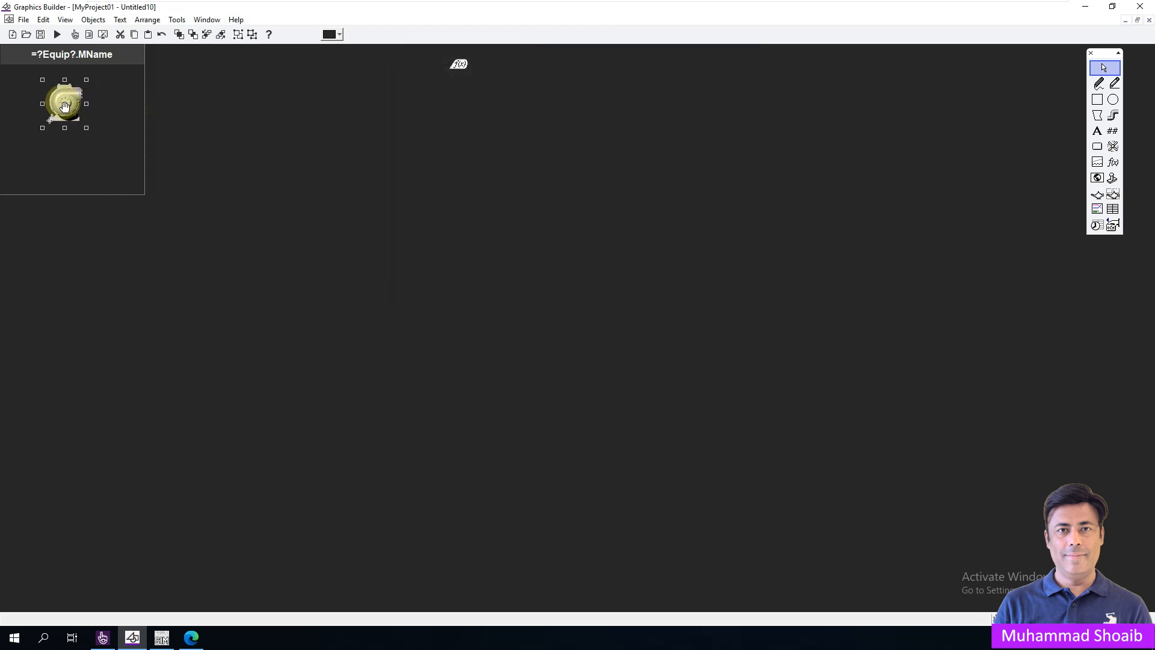
Copy the string expression from the header text's display value and close its properties
{"action": "double_click", "coordinate": [77, 56]}
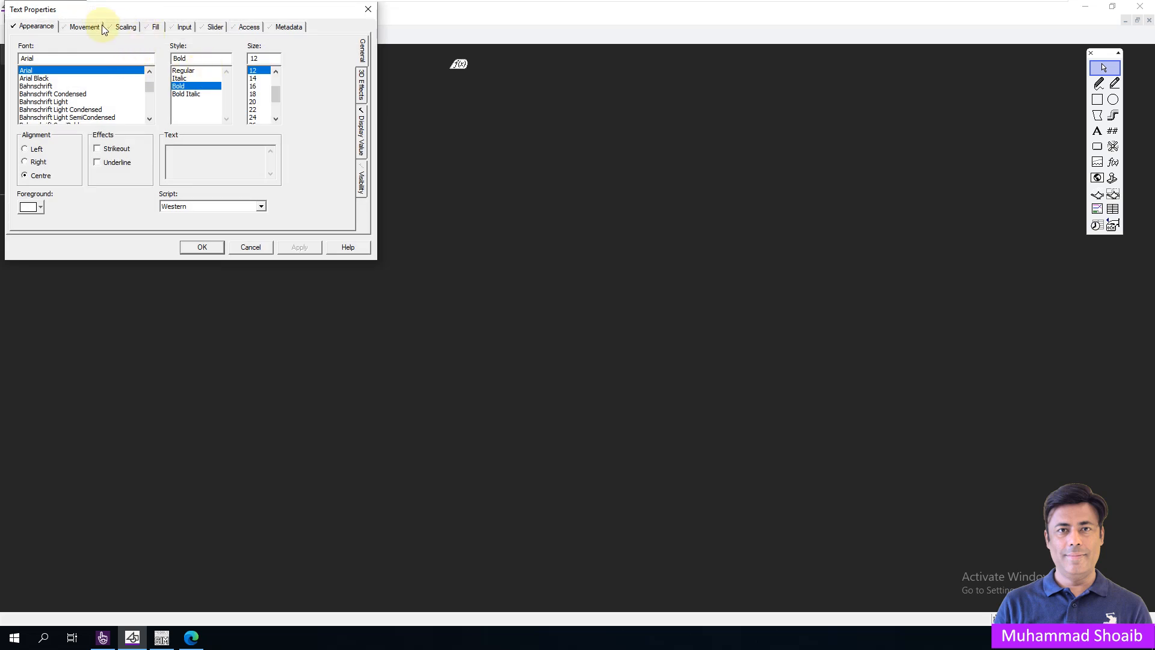
{"action": "left_click", "coordinate": [362, 133]}
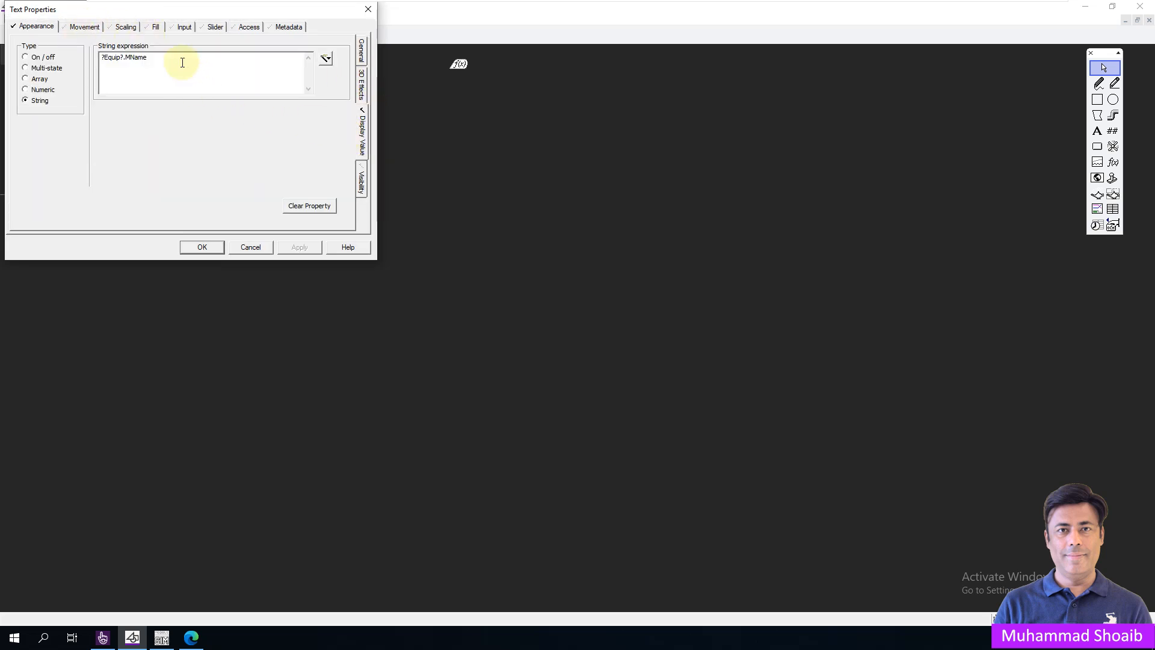
{"action": "left_click", "coordinate": [368, 9]}
Paste the copied expression as the pump symbol's ON condition and trim off the item name, leaving "?Equip?."
{"action": "double_click", "coordinate": [63, 112]}
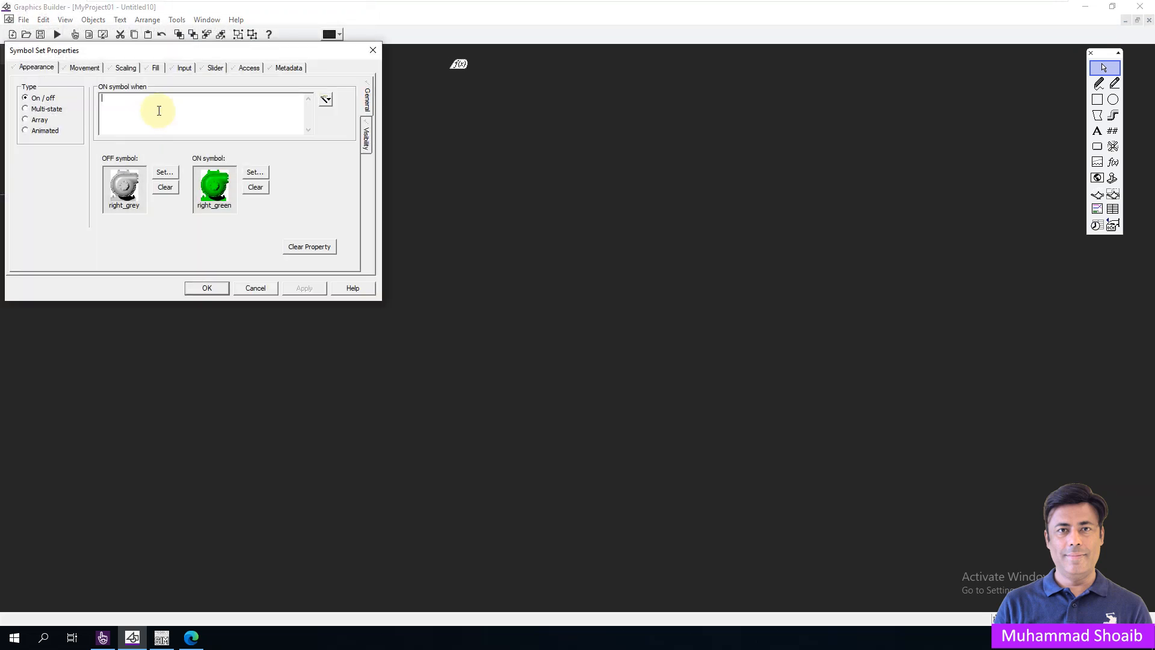
{"action": "left_click", "coordinate": [169, 113]}
{"action": "key", "text": "ctrl+v"}
{"action": "key", "text": "shift+Left"}
{"action": "key", "text": "shift+Left"}
{"action": "key", "text": "shift+Left"}
{"action": "key", "text": "shift+Left"}
{"action": "key", "text": "shift+Left"}
{"action": "key", "text": "shift+Left"}
{"action": "left_click_drag", "start_coordinate": [160, 98], "coordinate": [128, 99]}
{"action": "key", "text": "Delete"}
Copy the Running item name of Motor001 from the variables in Plant SCADA Studio and return to Graphics Builder
{"action": "left_click", "coordinate": [104, 639]}
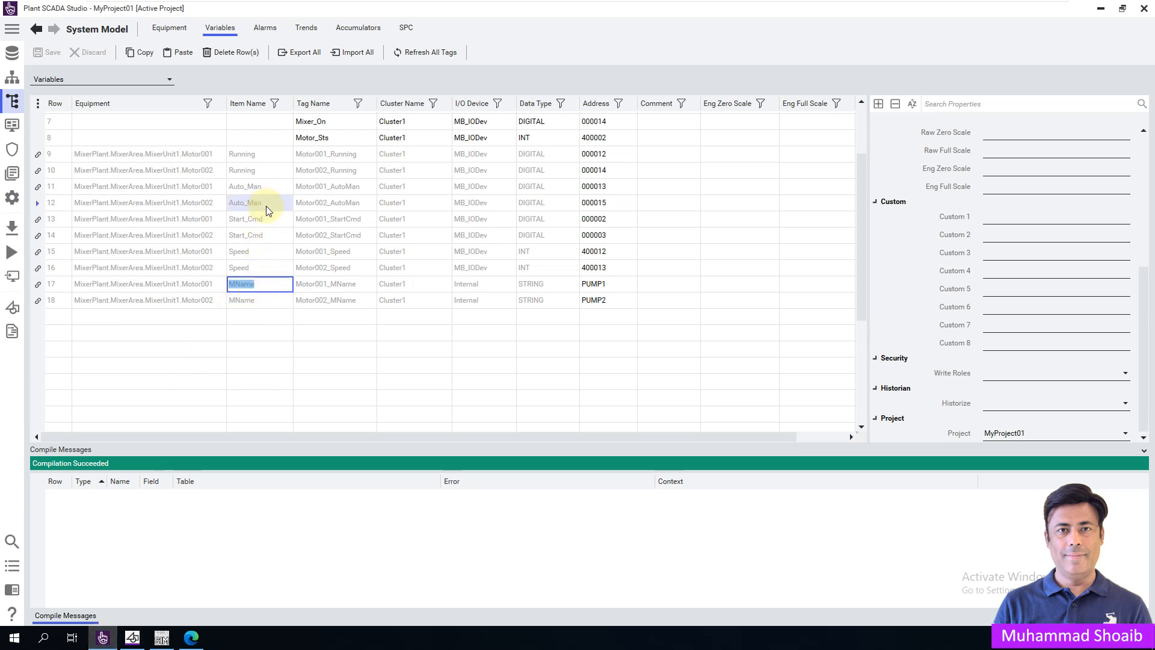
{"action": "left_click", "coordinate": [263, 155]}
{"action": "right_click", "coordinate": [255, 163]}
{"action": "left_click", "coordinate": [267, 174]}
{"action": "left_click", "coordinate": [133, 637]}
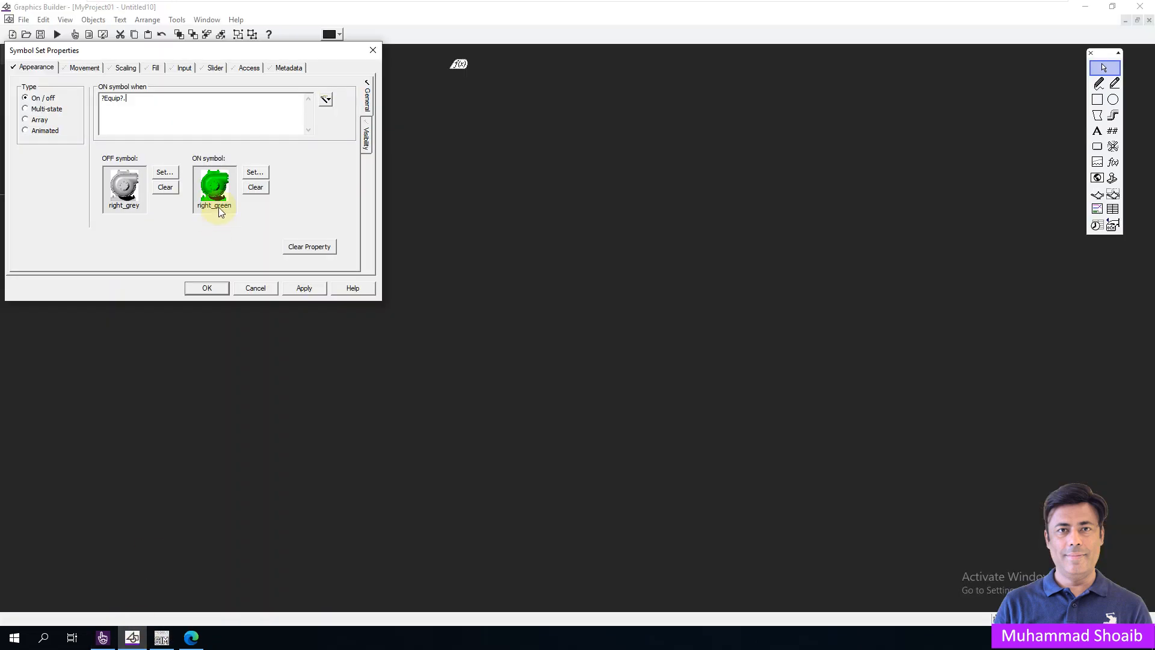
Complete the pump symbol's ON condition as "?Equip?.Running" and append "or" with a second copy of the expression
{"action": "type", "text": "Running"}
{"action": "key", "text": "ctrl+a"}
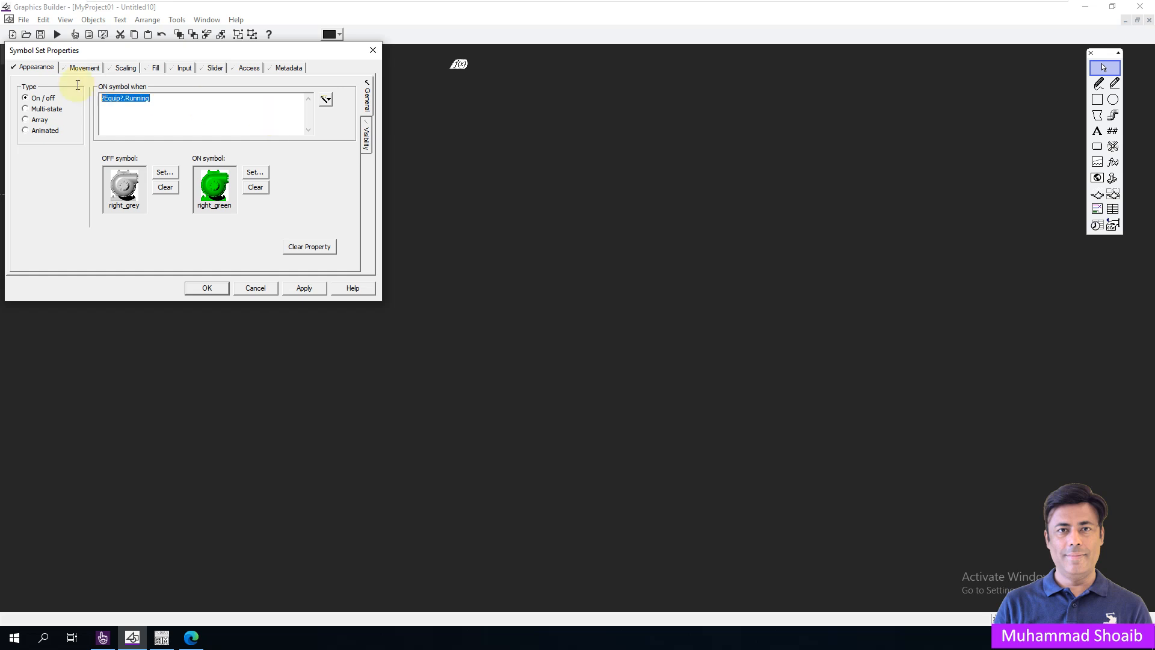
{"action": "left_click", "coordinate": [192, 98]}
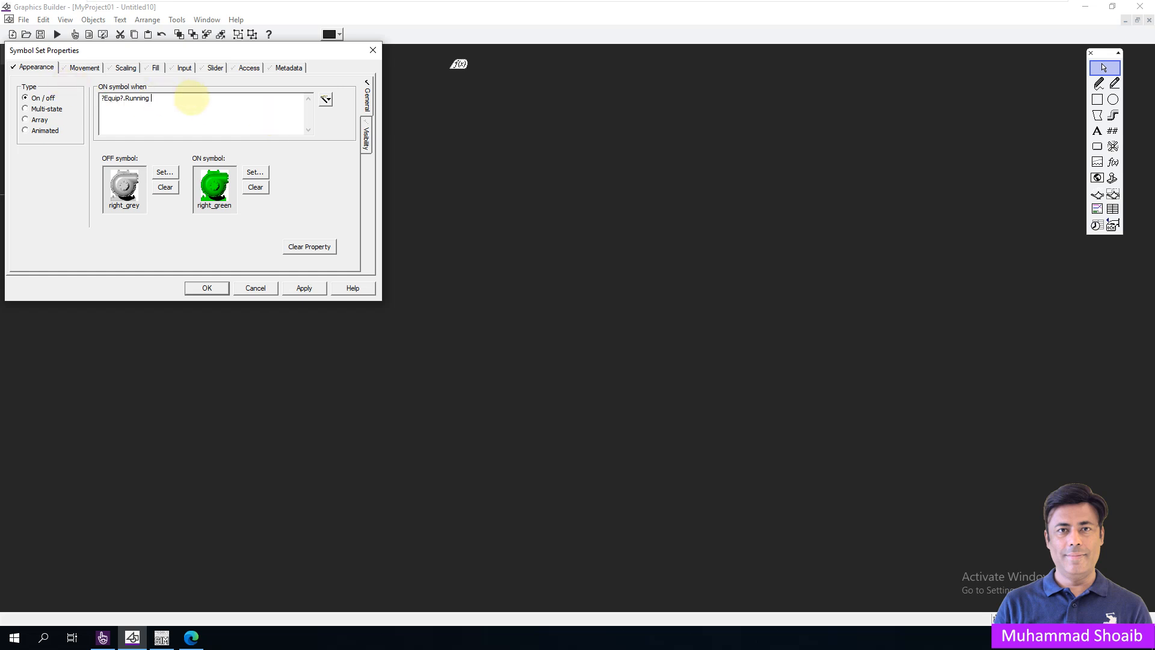
{"action": "type", "text": "or"}
{"action": "key", "text": "ctrl+v"}
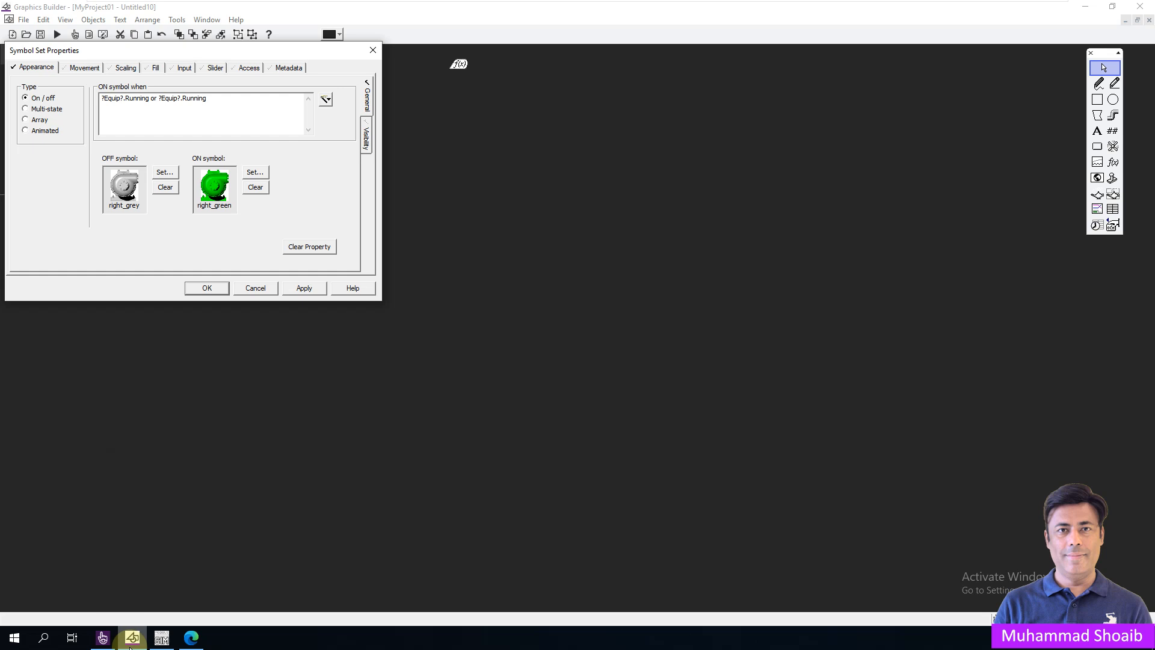
Copy the Start_Cmd item name of Motor001 from the variables in Plant SCADA Studio and return to Graphics Builder
{"action": "left_click", "coordinate": [106, 639]}
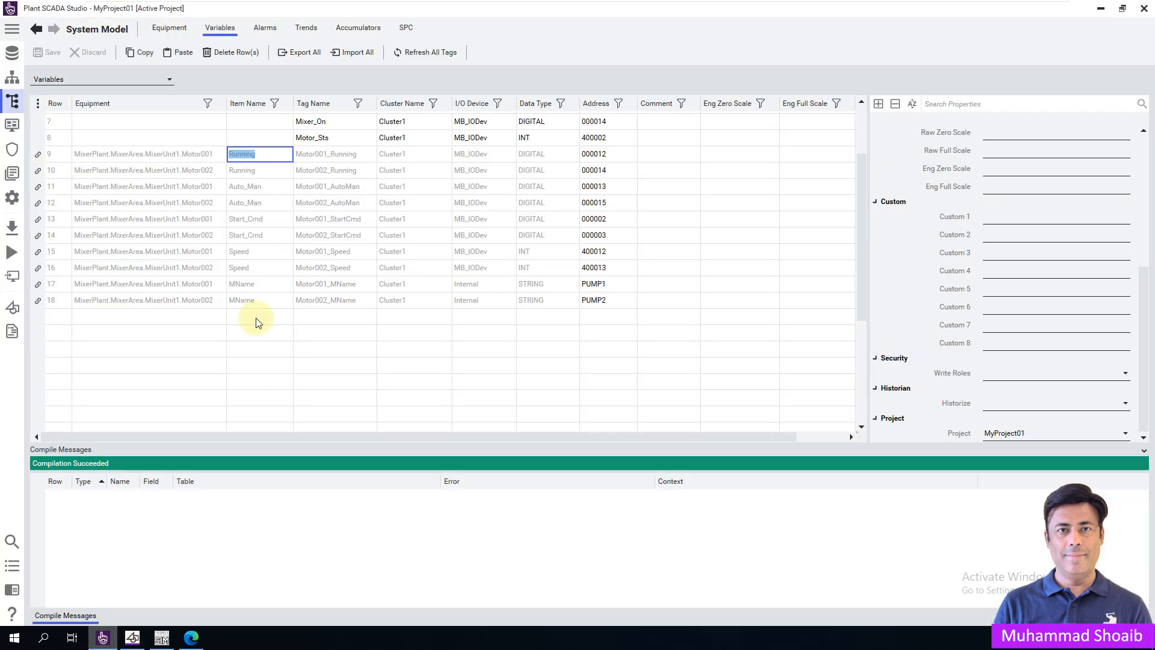
{"action": "left_click", "coordinate": [273, 219]}
{"action": "left_click", "coordinate": [273, 220]}
{"action": "right_click", "coordinate": [251, 221]}
{"action": "left_click", "coordinate": [284, 243]}
{"action": "right_click", "coordinate": [245, 219]}
{"action": "left_click", "coordinate": [275, 241]}
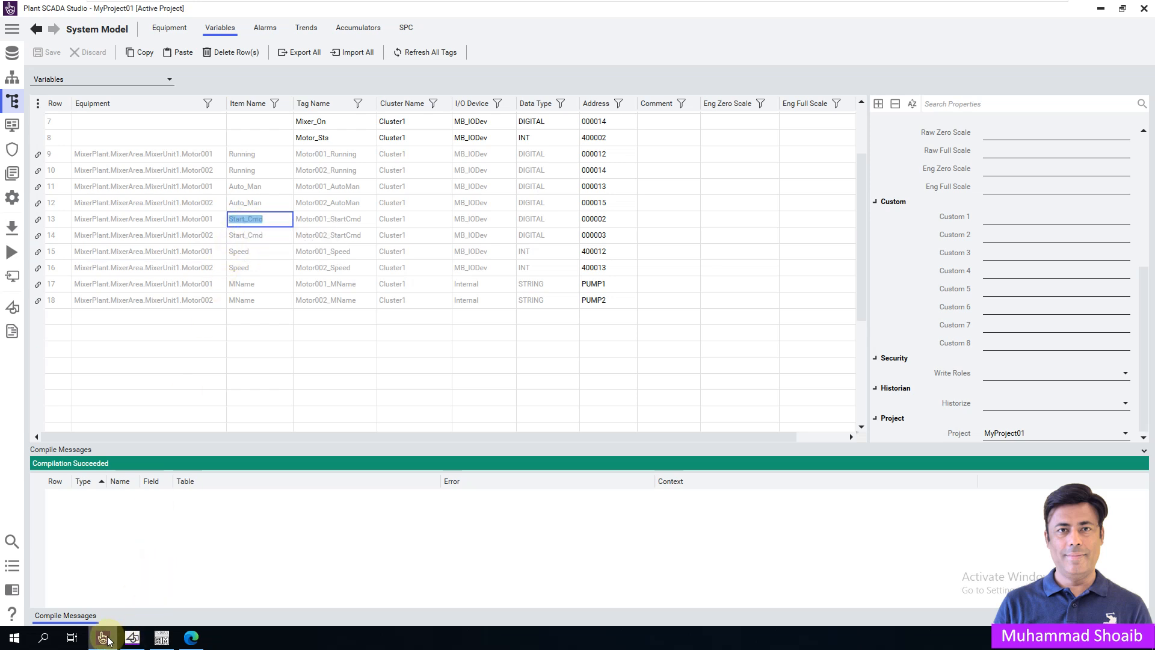
{"action": "left_click", "coordinate": [132, 638]}
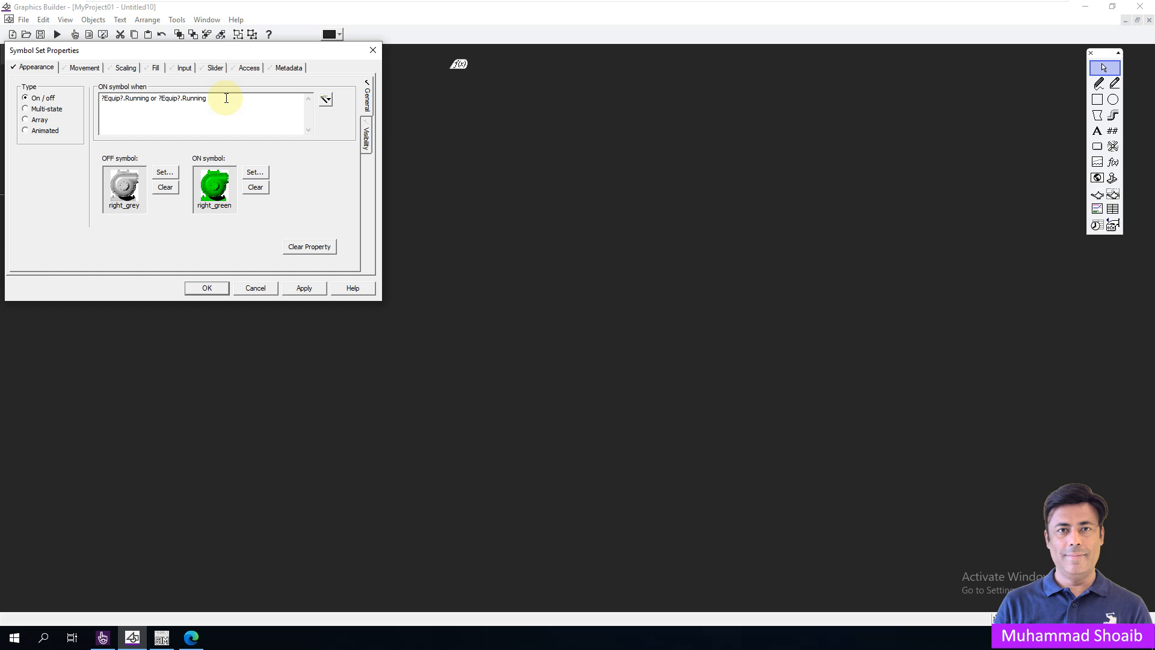
Replace the second Running with Start_Cmd in the ON condition and accept the symbol set properties
{"action": "left_click_drag", "start_coordinate": [211, 98], "coordinate": [185, 100]}
{"action": "key", "text": "ctrl+v"}
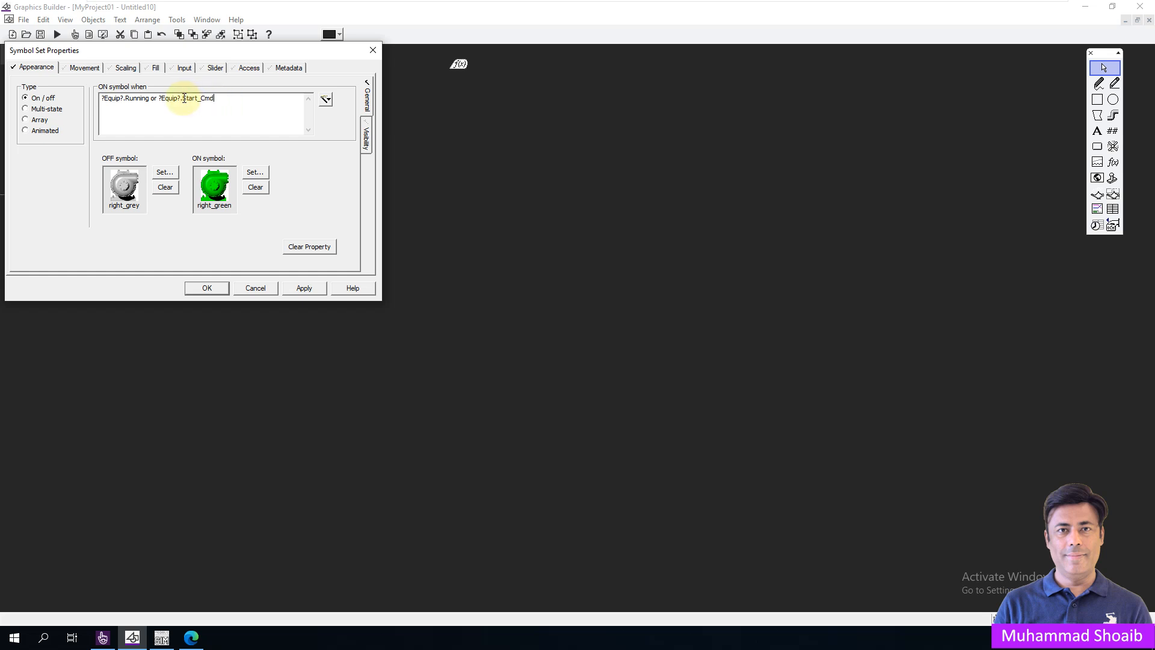
{"action": "left_click", "coordinate": [305, 288]}
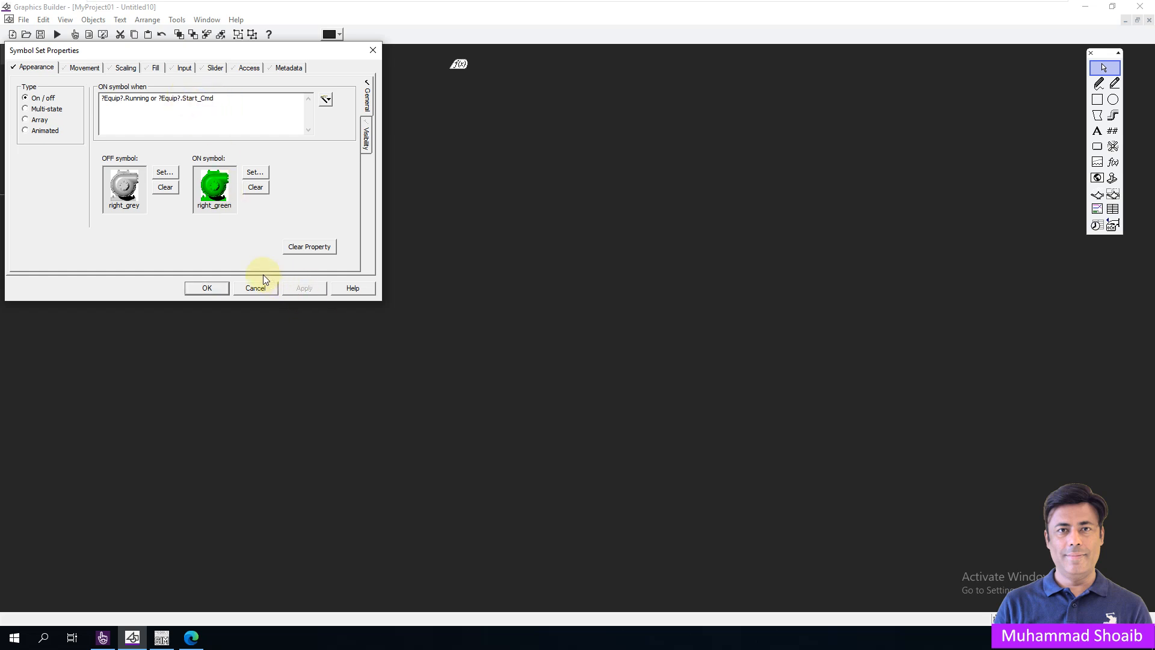
{"action": "left_click", "coordinate": [207, 288]}
Draw a button below the pump symbol at the faceplate's lower left and set its text to "Start"
{"action": "left_click", "coordinate": [1098, 146]}
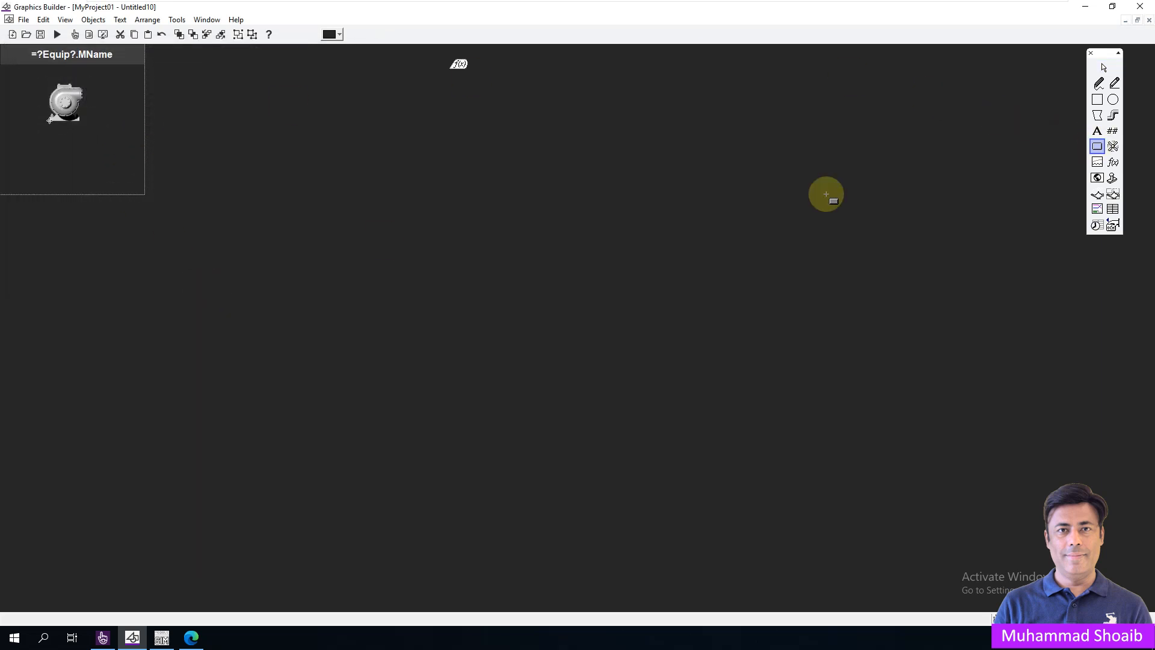
{"action": "left_click_drag", "start_coordinate": [5, 155], "coordinate": [56, 173]}
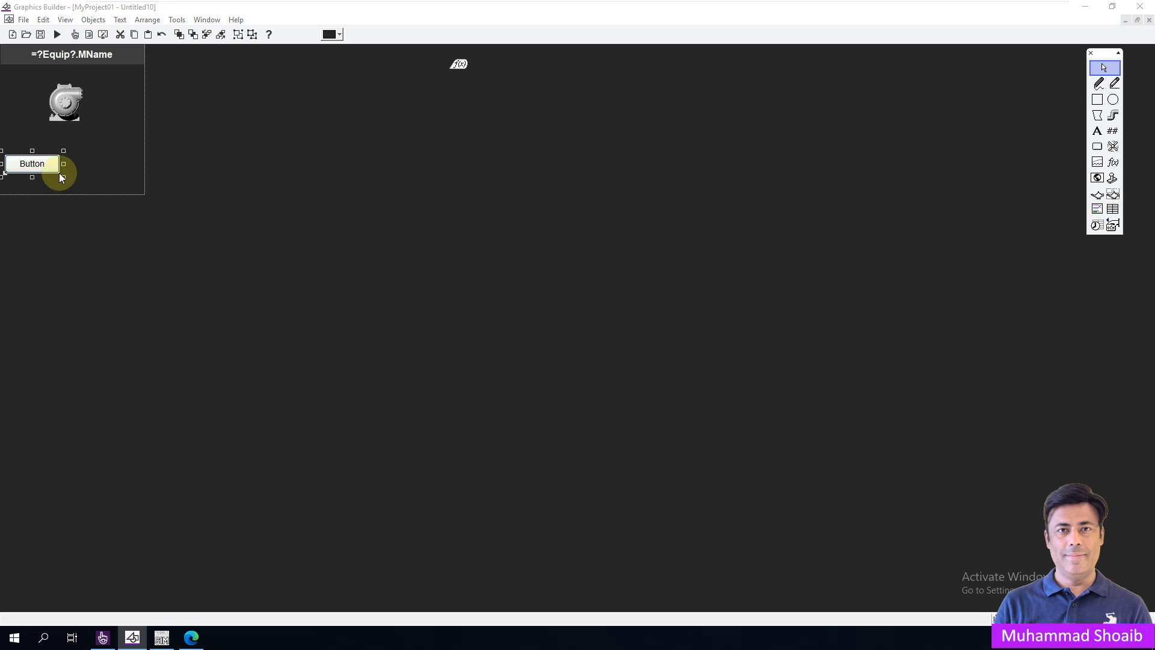
{"action": "key", "text": "ctrl+a"}
{"action": "type", "text": "Star"}
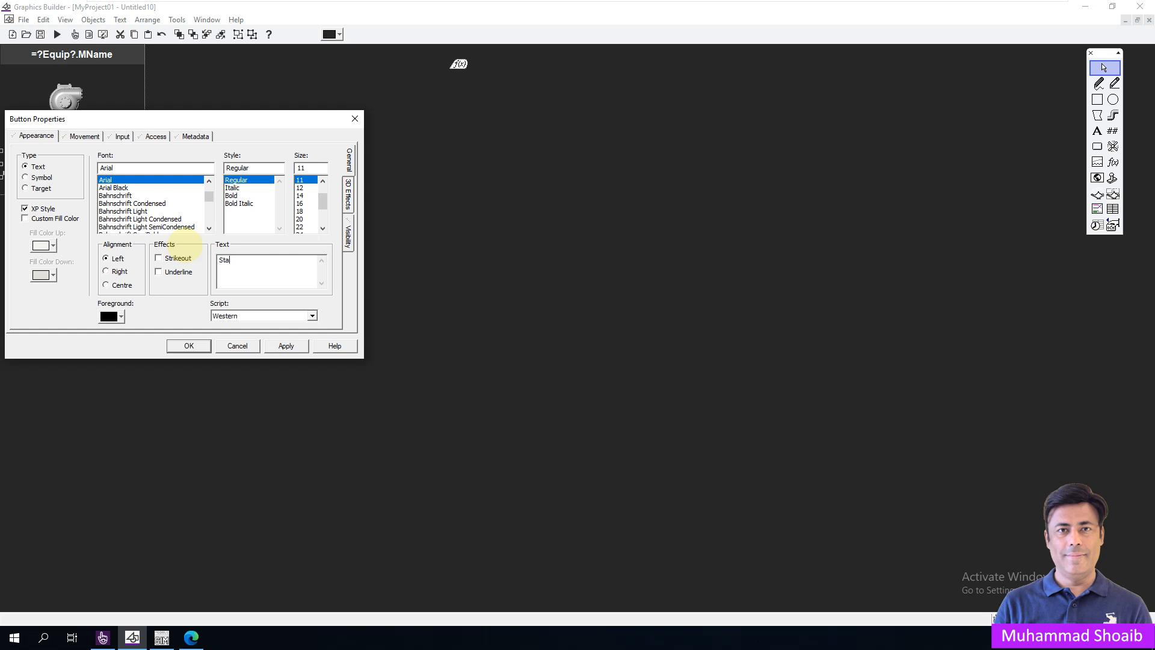
Enable custom fill colours for the Start button, using light green for up and green for down, and accept its properties
{"action": "left_click", "coordinate": [52, 219]}
{"action": "left_click", "coordinate": [52, 246]}
{"action": "left_click", "coordinate": [90, 282]}
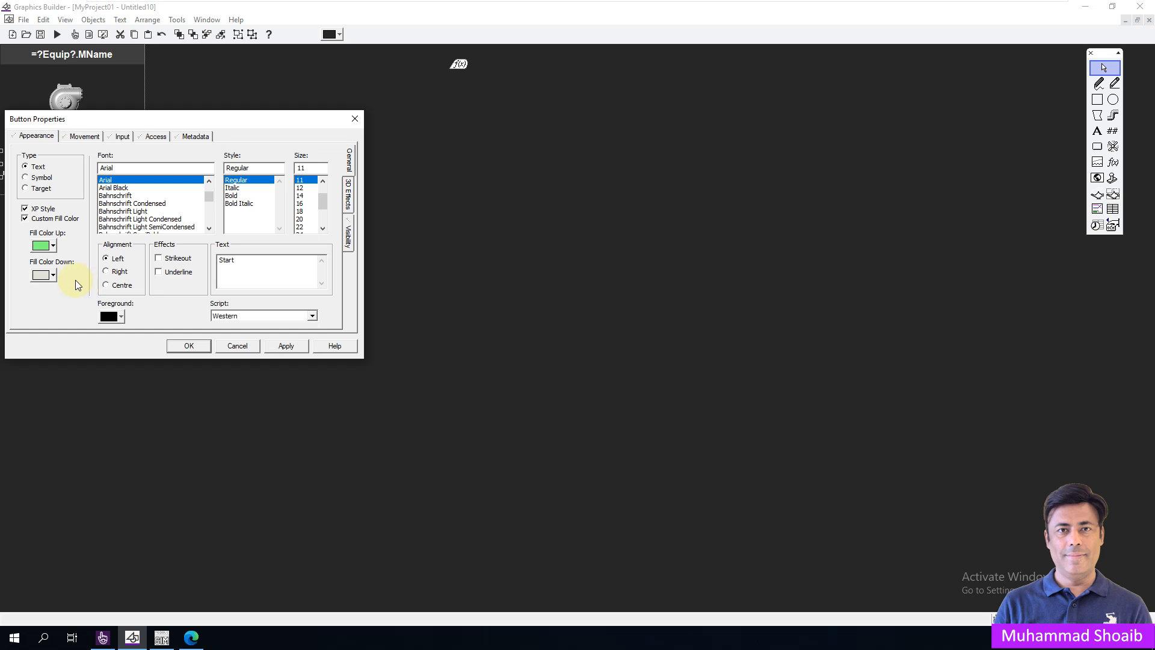
{"action": "left_click", "coordinate": [53, 275]}
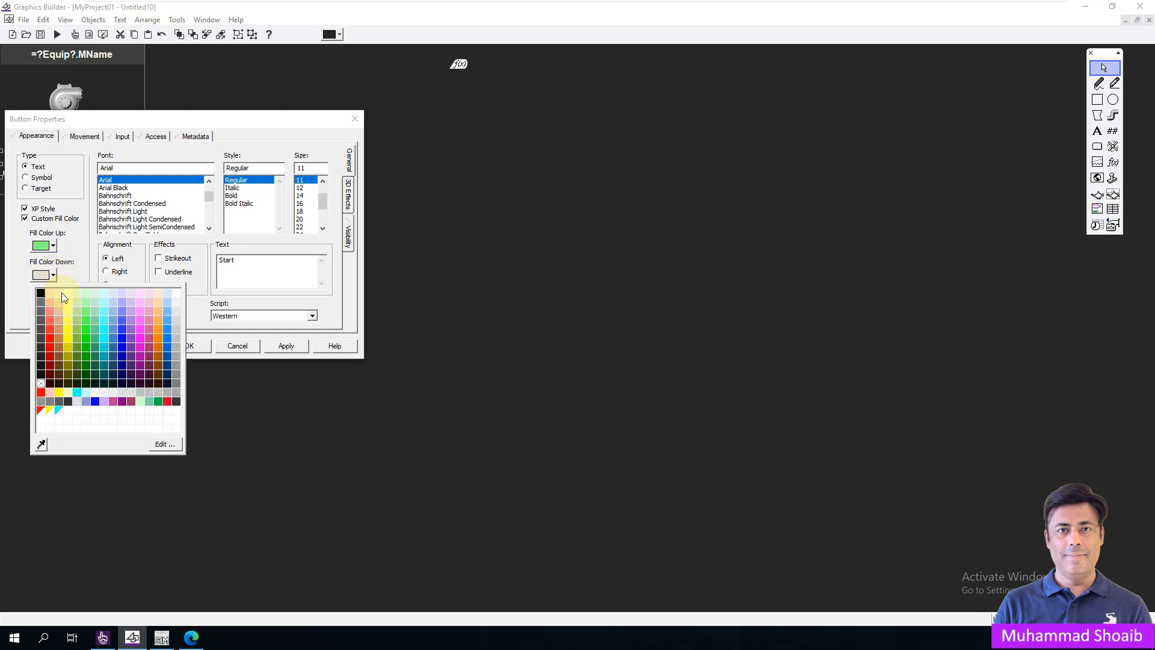
{"action": "left_click", "coordinate": [88, 337]}
{"action": "left_click_drag", "start_coordinate": [185, 116], "coordinate": [559, 113]}
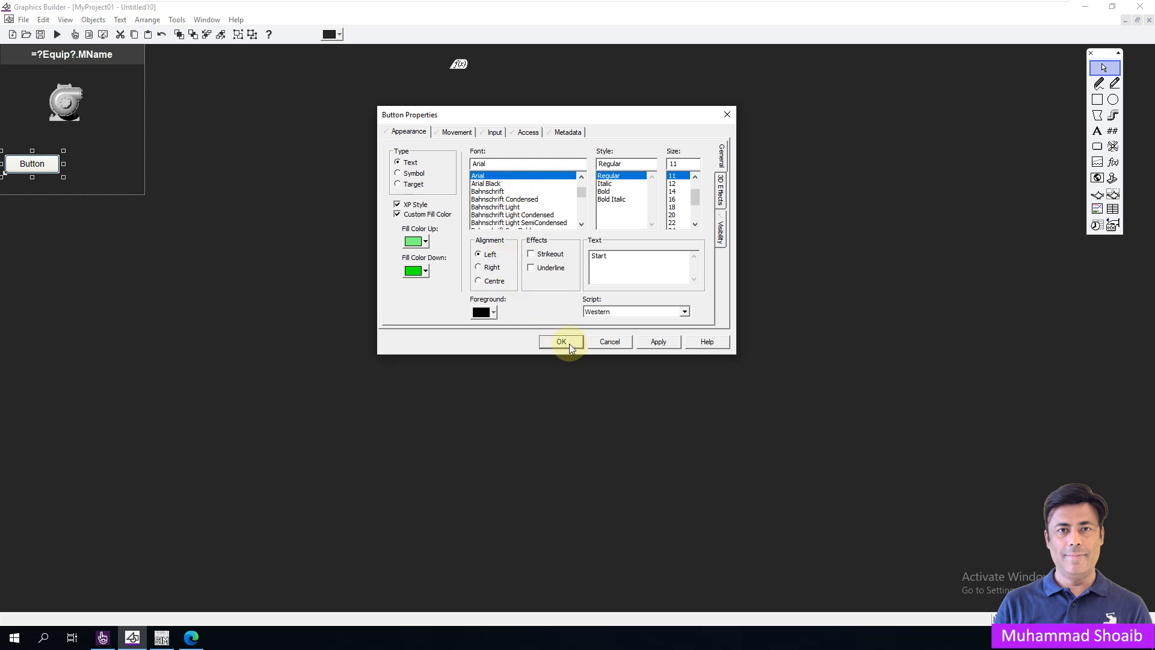
{"action": "left_click", "coordinate": [658, 342]}
{"action": "left_click", "coordinate": [568, 342]}
Copy "?Equip?.Start_Cmd" from the pump symbol's ON condition and close its properties unchanged
{"action": "double_click", "coordinate": [67, 101]}
{"action": "left_click_drag", "start_coordinate": [214, 92], "coordinate": [160, 91]}
{"action": "right_click", "coordinate": [176, 92]}
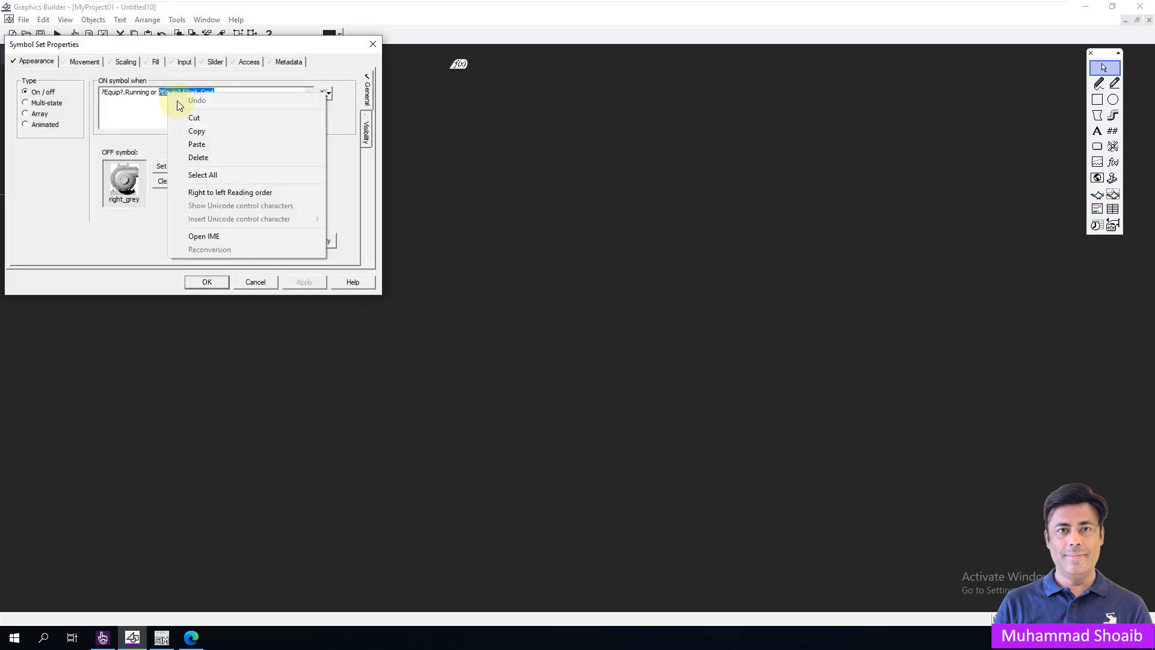
{"action": "left_click", "coordinate": [196, 131]}
{"action": "left_click", "coordinate": [256, 282]}
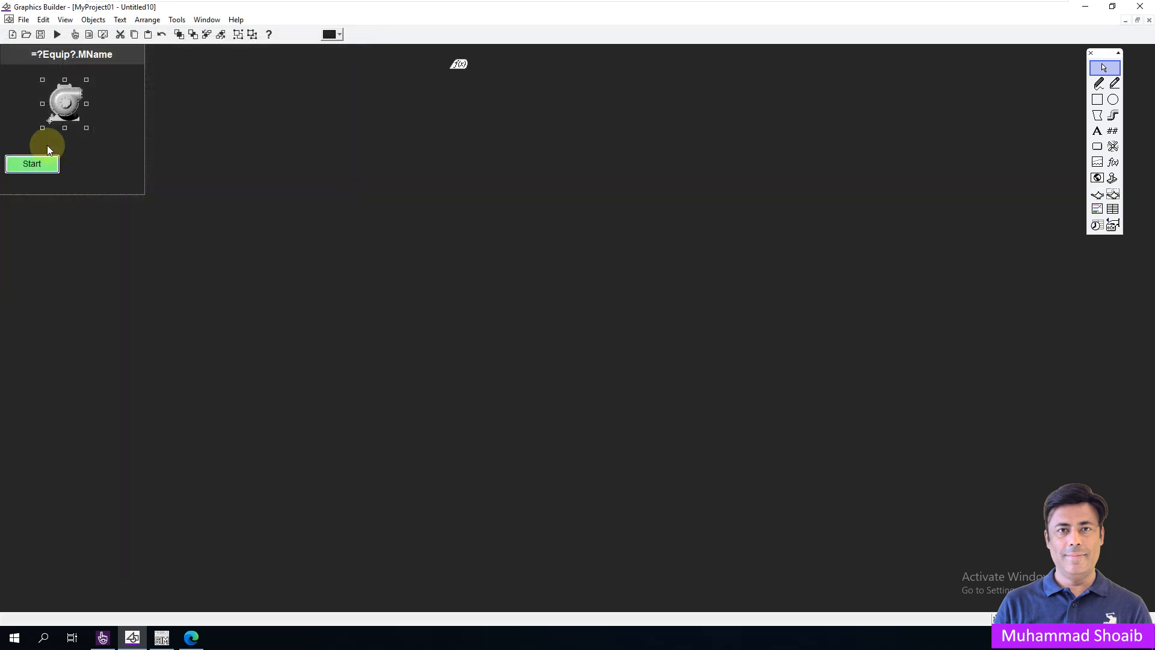
Set the Start button's Up command to "?Equip?.Start_Cmd = 1" and accept its properties
{"action": "double_click", "coordinate": [43, 164]}
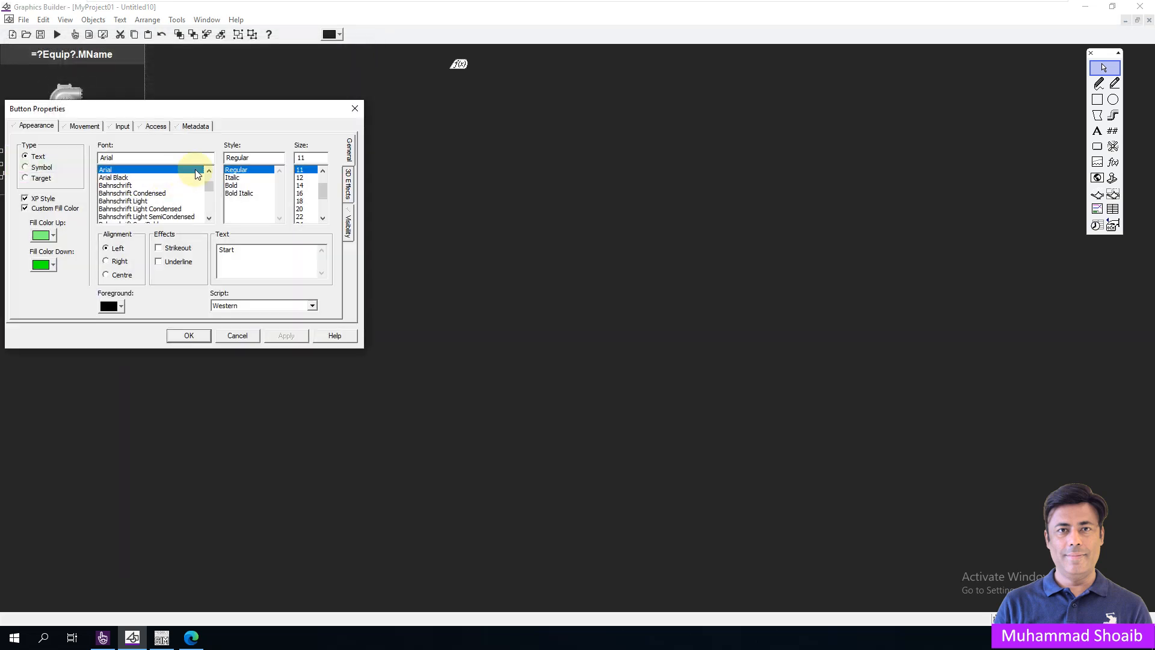
{"action": "left_click", "coordinate": [121, 125]}
{"action": "left_click", "coordinate": [152, 159]}
{"action": "key", "text": "ctrl+v"}
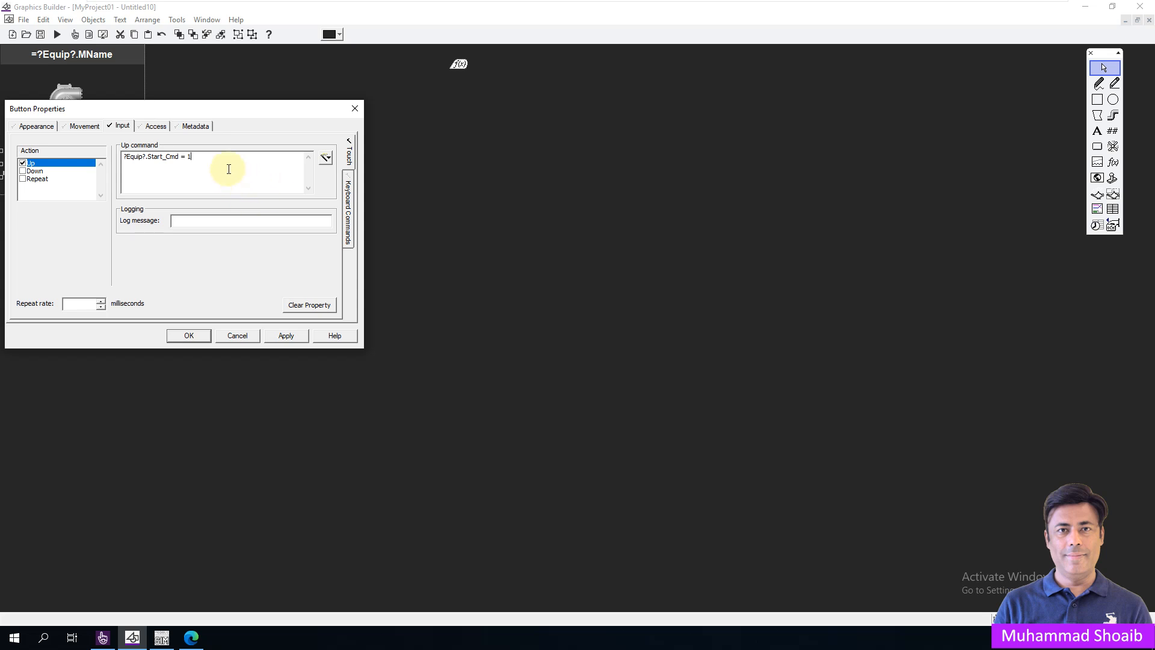
{"action": "left_click_drag", "start_coordinate": [222, 108], "coordinate": [380, 89]}
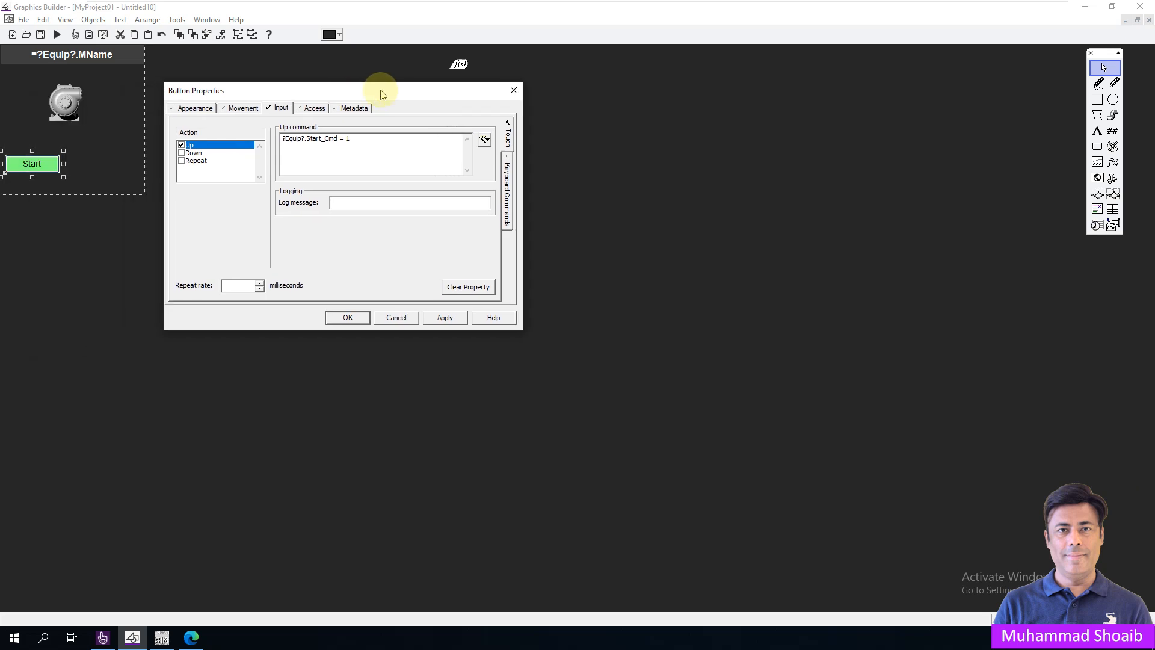
{"action": "left_click", "coordinate": [445, 318]}
{"action": "left_click", "coordinate": [349, 317]}
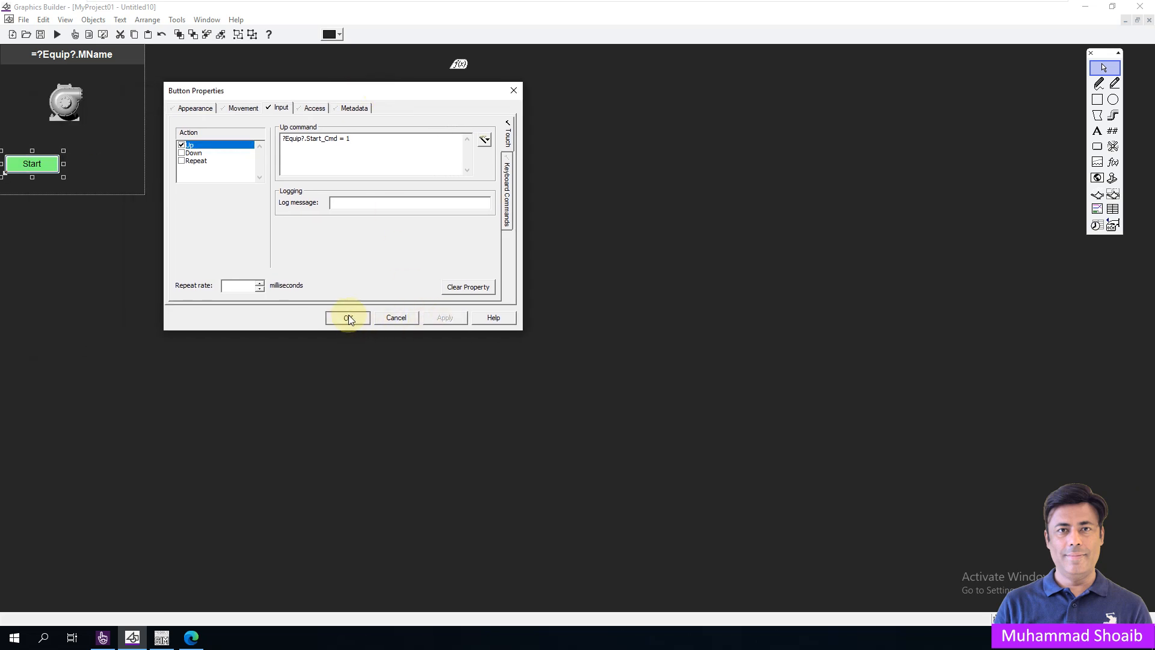
Duplicate the Start button and place the copy directly to the right of the original
{"action": "left_click", "coordinate": [34, 164]}
{"action": "right_click", "coordinate": [33, 164]}
{"action": "left_click", "coordinate": [53, 182]}
{"action": "key", "text": "ctrl+v"}
{"action": "left_click_drag", "start_coordinate": [50, 174], "coordinate": [107, 169]}
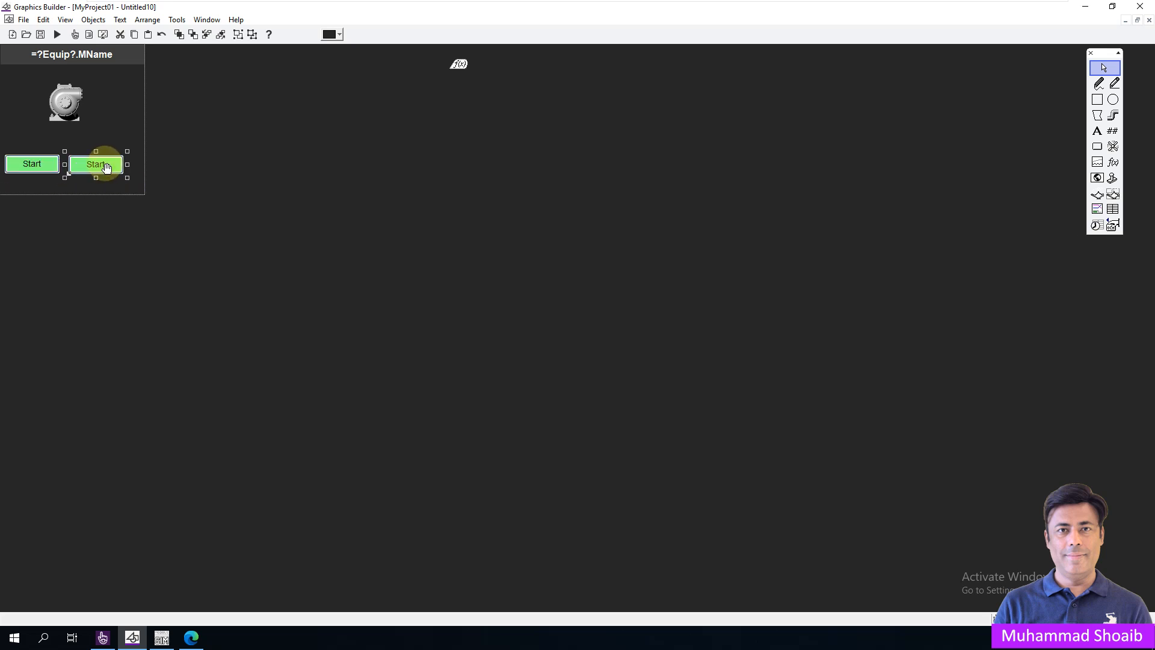
Change the text of the duplicated button to "Stop"
{"action": "double_click", "coordinate": [107, 168]}
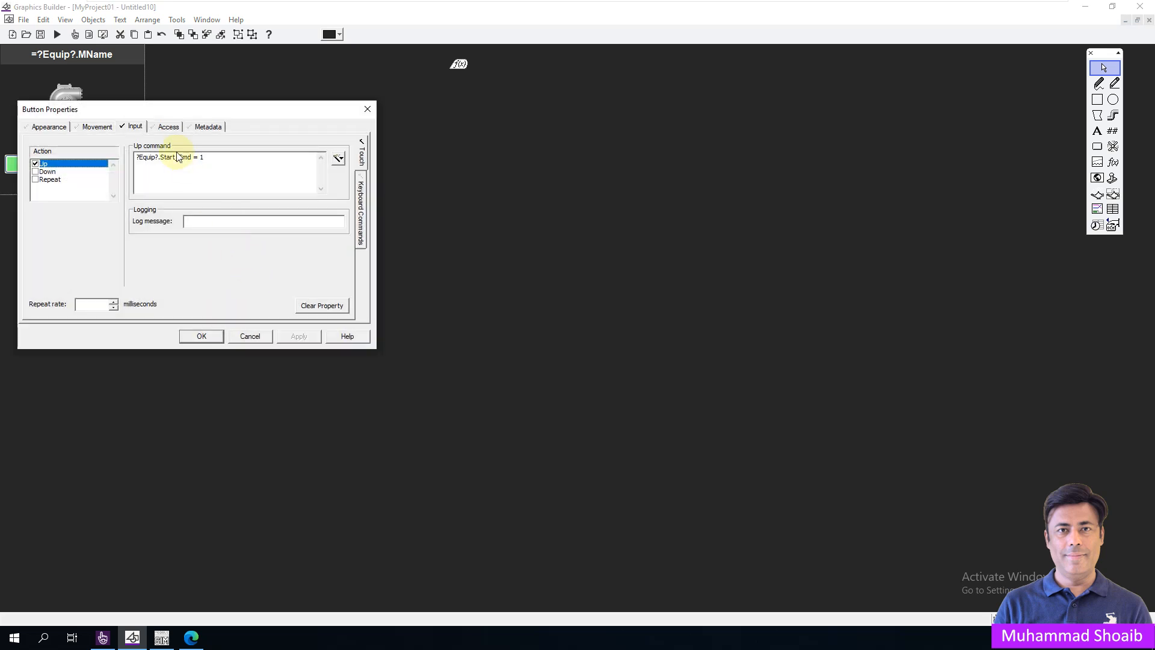
{"action": "left_click", "coordinate": [54, 126]}
{"action": "left_click", "coordinate": [271, 256]}
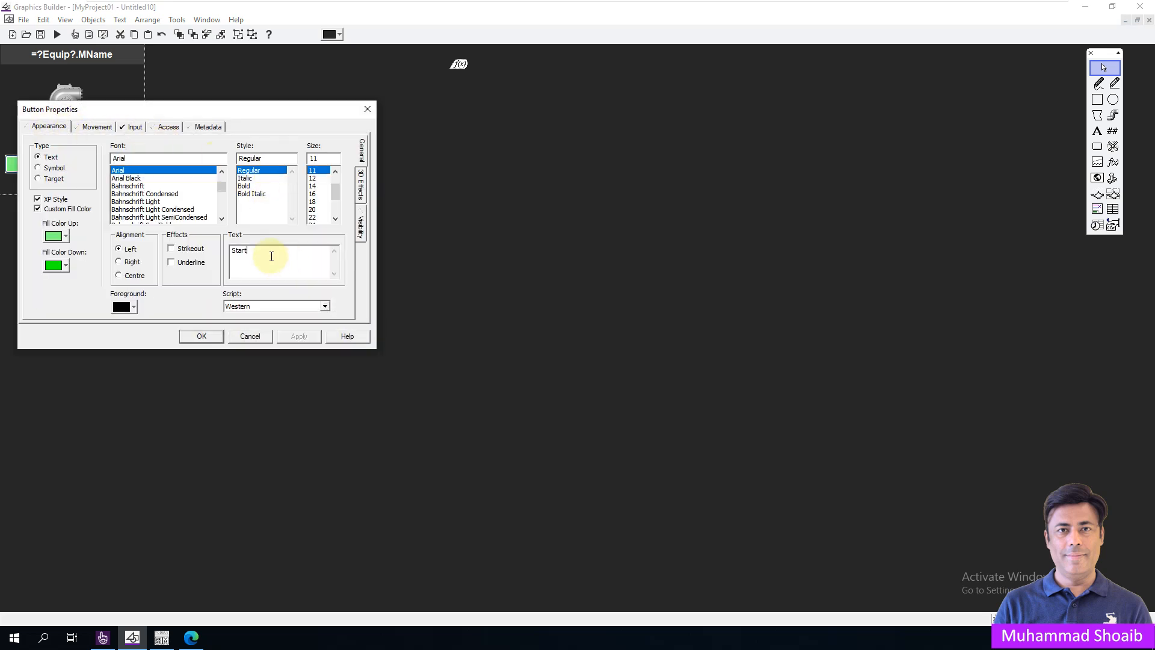
{"action": "key", "text": "BackSpace"}
{"action": "key", "text": "BackSpace"}
{"action": "type", "text": "op"}
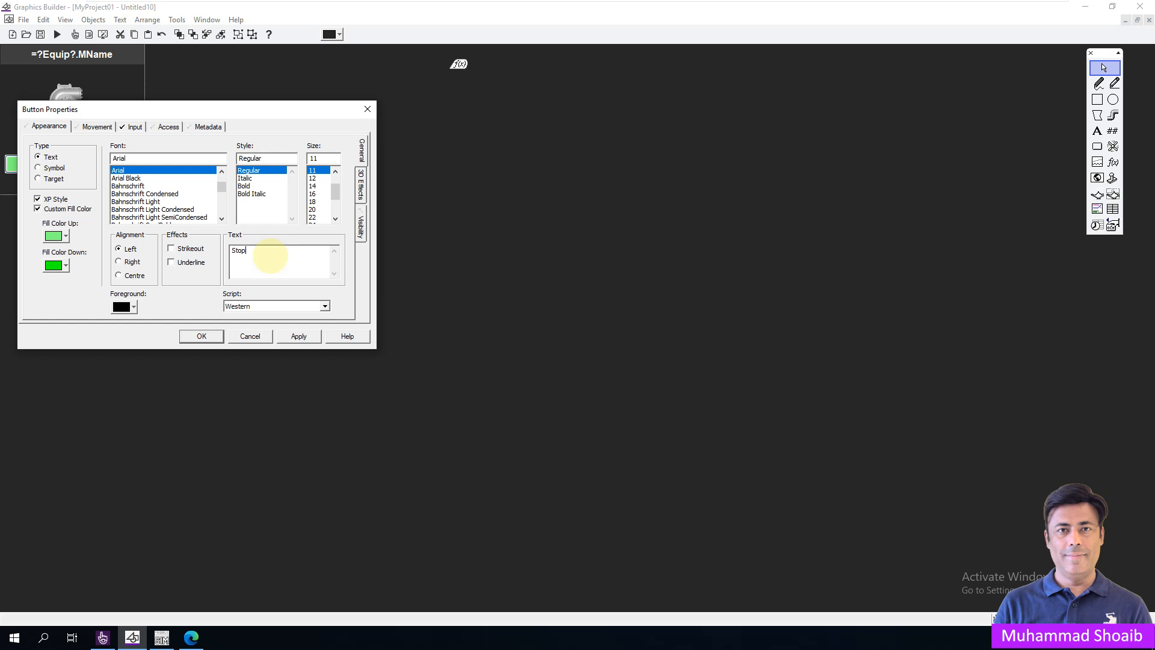
Set the Stop button's fill colours to light red for up and red for down
{"action": "left_click", "coordinate": [66, 239]}
{"action": "left_click", "coordinate": [61, 269]}
{"action": "left_click", "coordinate": [66, 264]}
{"action": "left_click", "coordinate": [59, 329]}
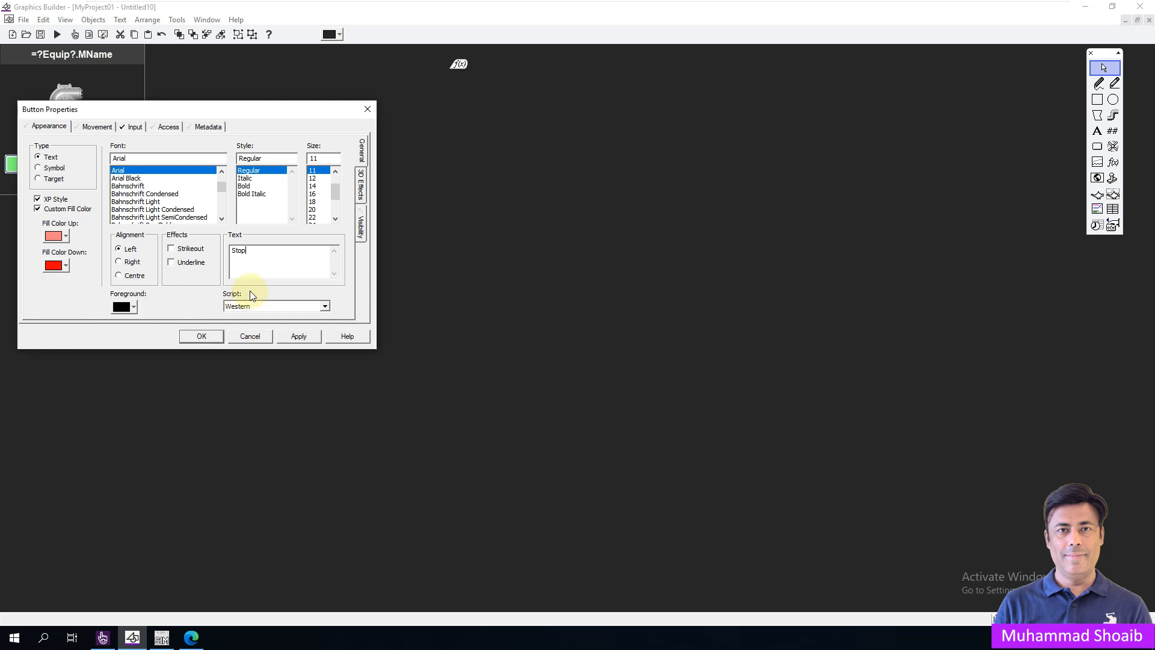
Change the Stop button's Up command to "?Equip?.Start_Cmd = 0" and accept its properties
{"action": "left_click", "coordinate": [135, 127]}
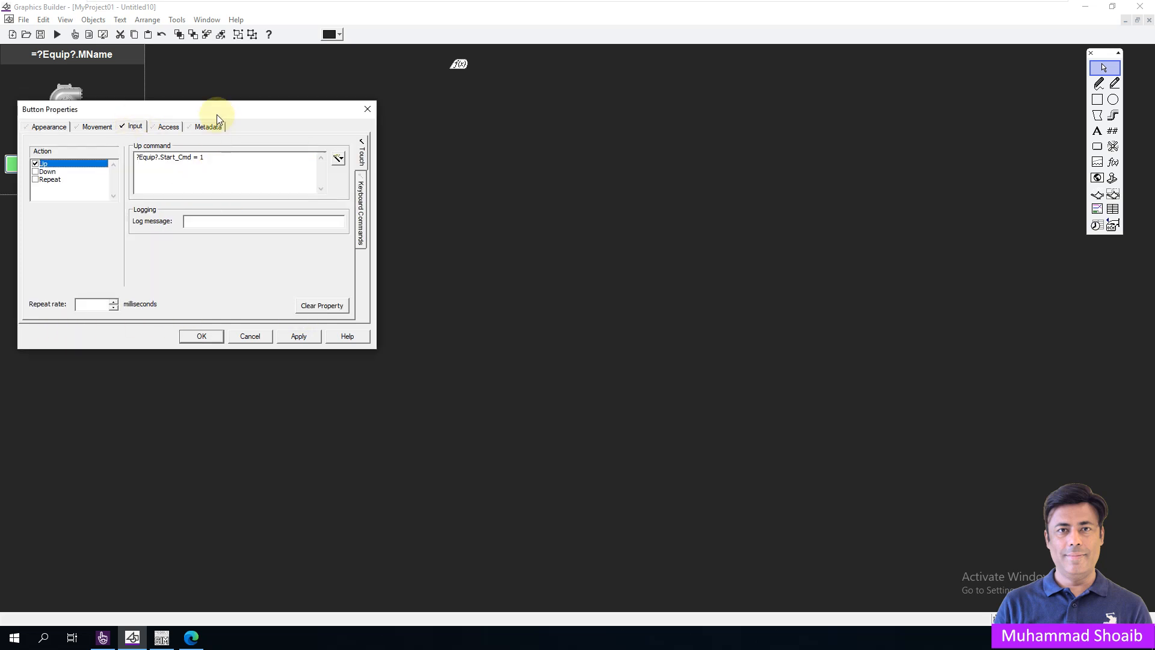
{"action": "left_click_drag", "start_coordinate": [219, 112], "coordinate": [521, 147]}
{"action": "type", "text": "0"}
{"action": "left_click", "coordinate": [602, 370]}
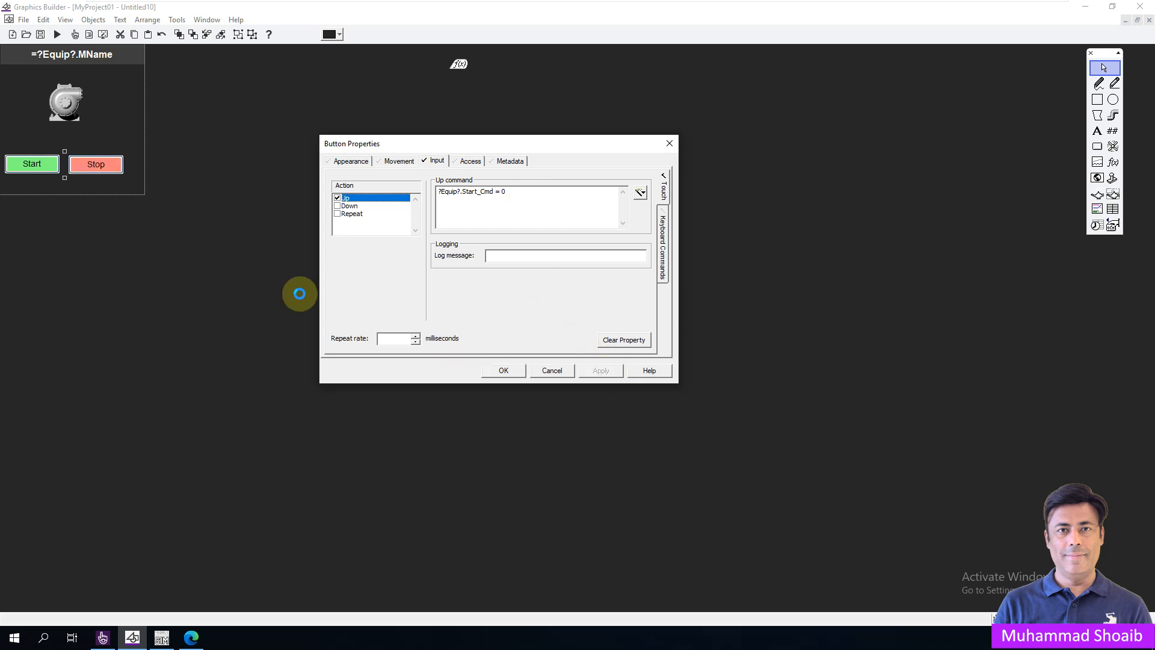
{"action": "left_click", "coordinate": [504, 370]}
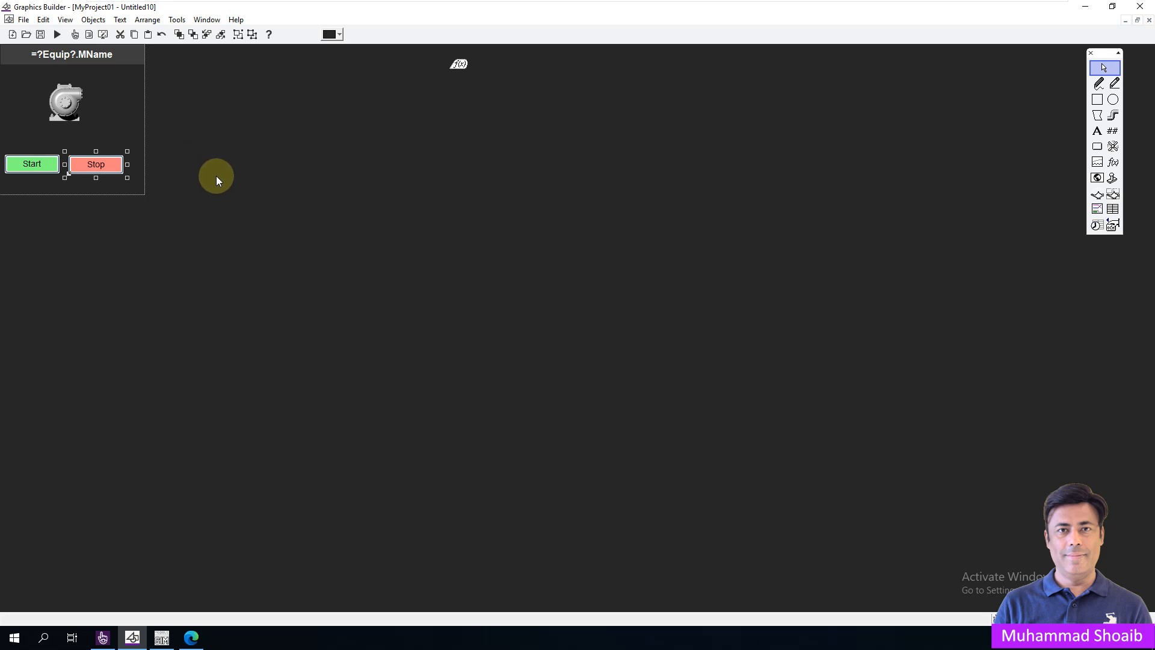
Nudge the pump symbol slightly down and save the page as "!PumpFaceplate" in myproject01
{"action": "left_click", "coordinate": [72, 102]}
{"action": "left_click_drag", "start_coordinate": [69, 105], "coordinate": [68, 108]}
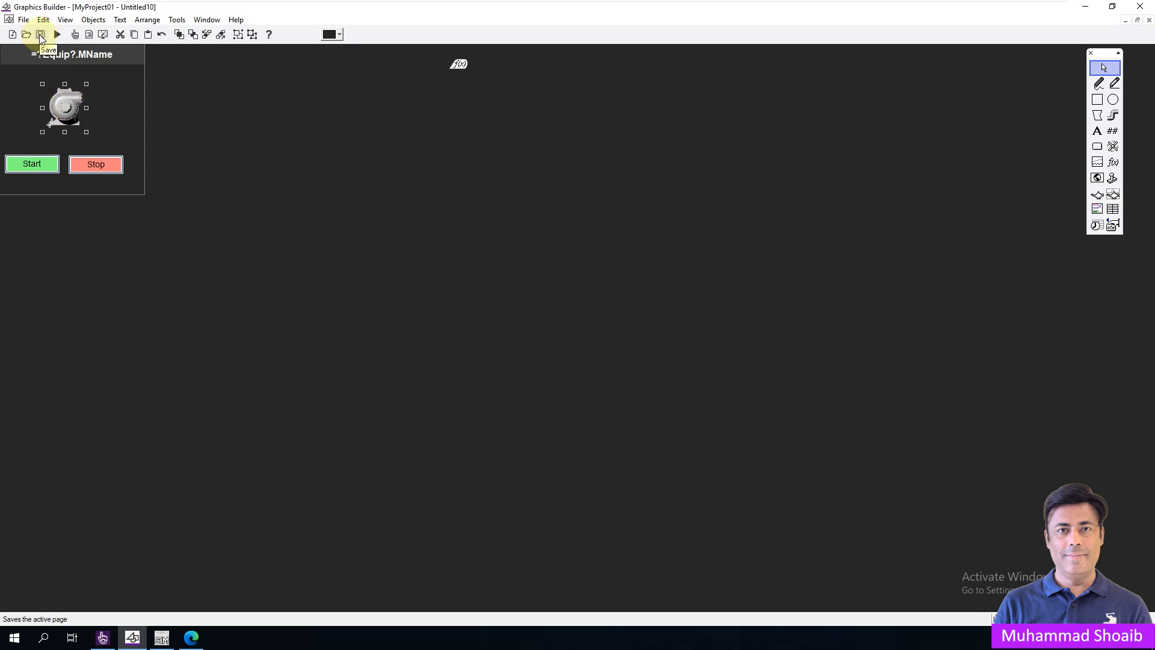
{"action": "left_click", "coordinate": [40, 35]}
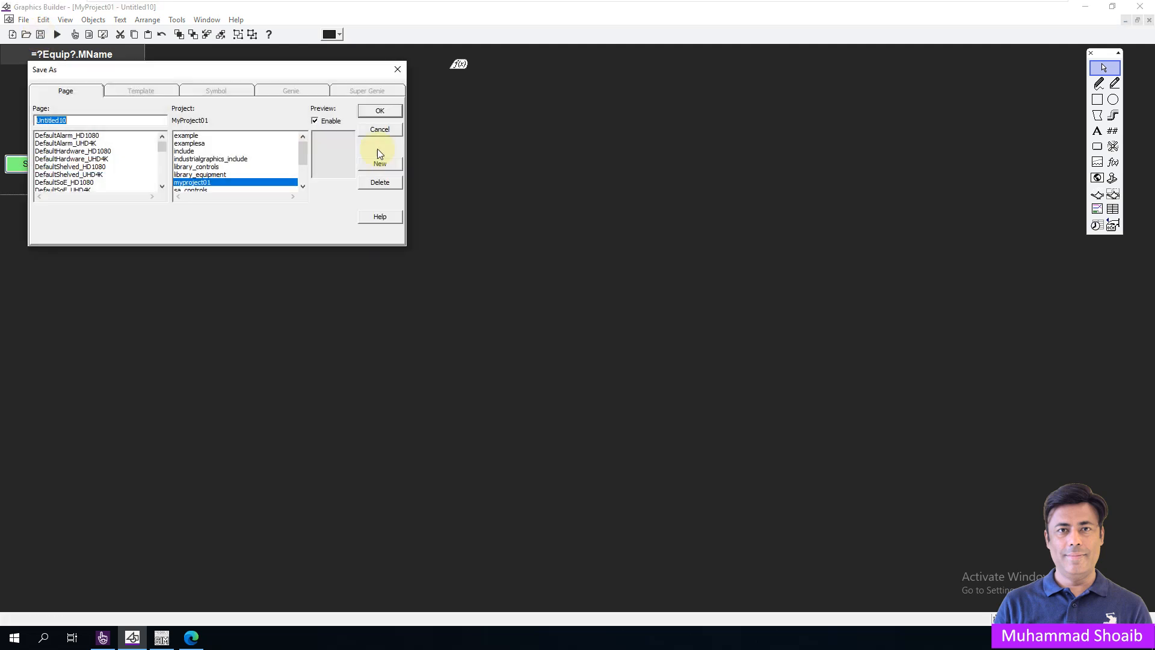
{"action": "left_click_drag", "start_coordinate": [218, 67], "coordinate": [557, 125]}
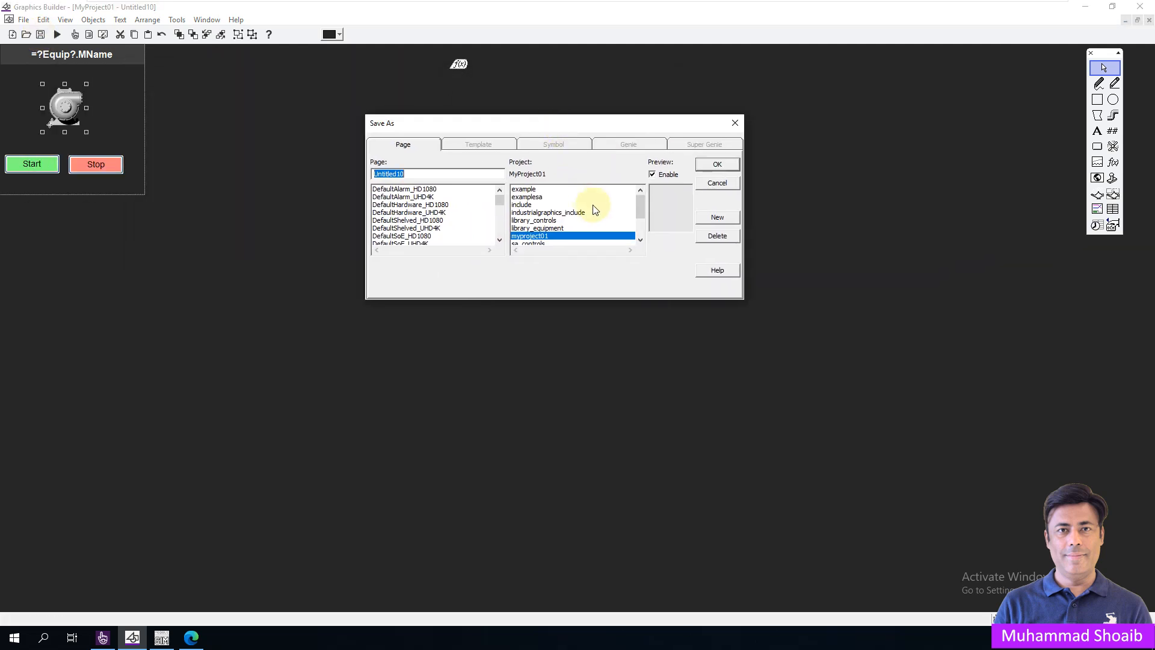
{"action": "left_click", "coordinate": [481, 173]}
{"action": "left_click_drag", "start_coordinate": [374, 158], "coordinate": [355, 153]}
{"action": "type", "text": "I"}
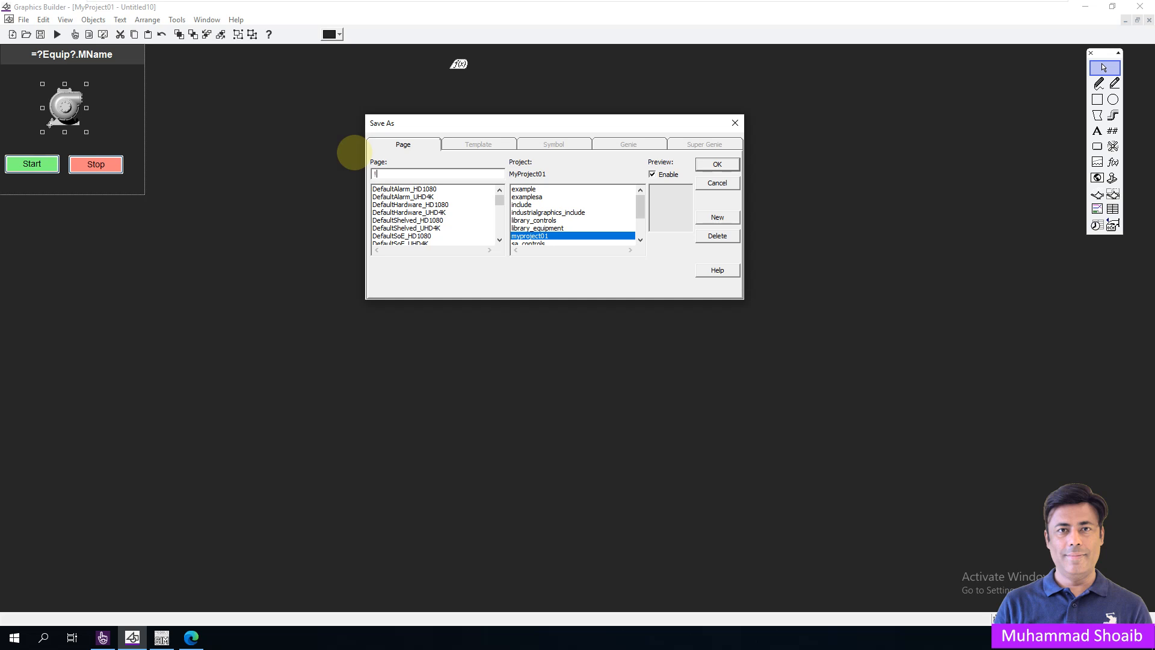
{"action": "type", "text": "PumpFaceplate"}
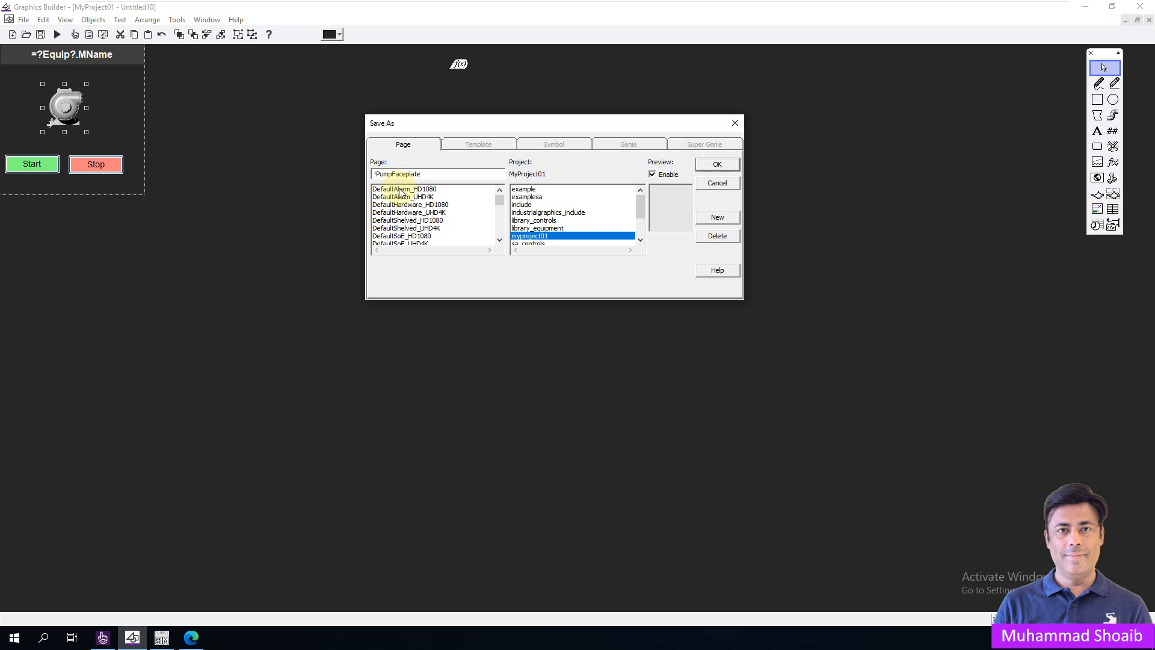
{"action": "left_click", "coordinate": [716, 166]}
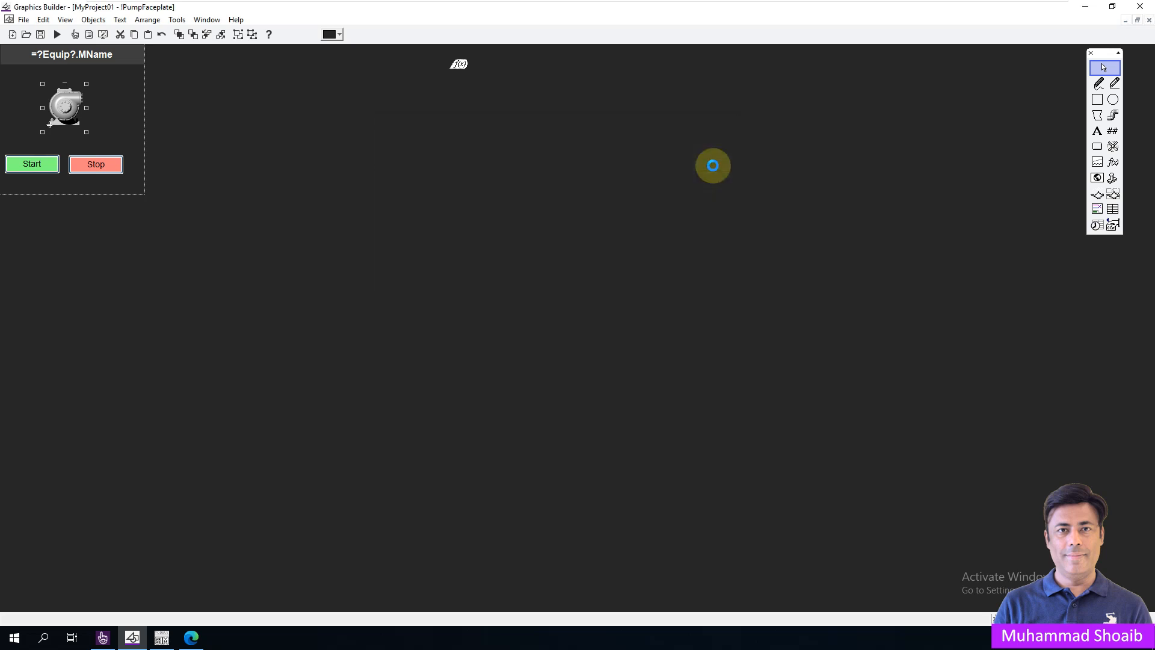
{"action": "left_click", "coordinate": [41, 34]}
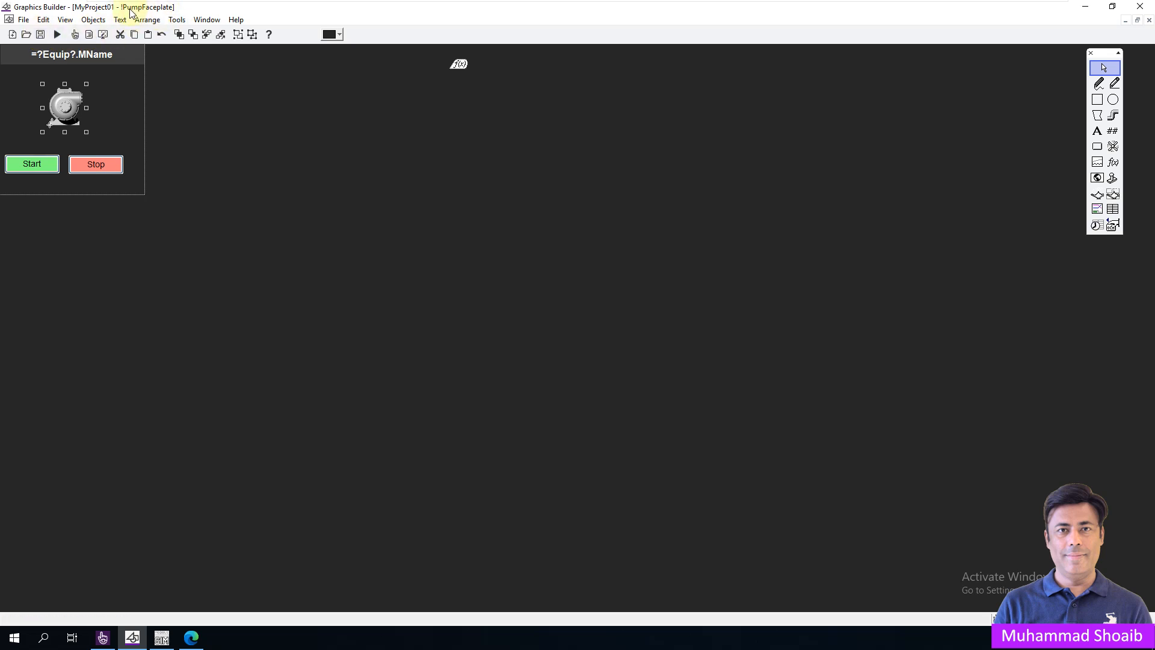
Run the page update for the active and included projects and accept the prompt to continue
{"action": "left_click", "coordinate": [386, 141]}
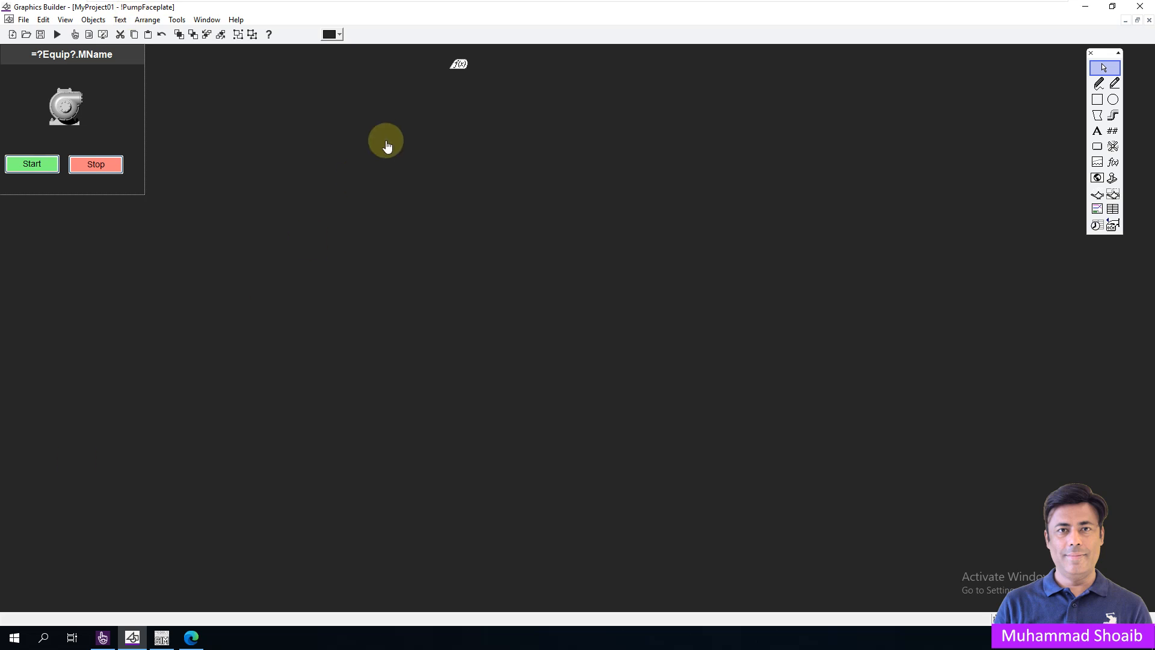
{"action": "left_click", "coordinate": [176, 19]}
{"action": "left_click", "coordinate": [234, 120]}
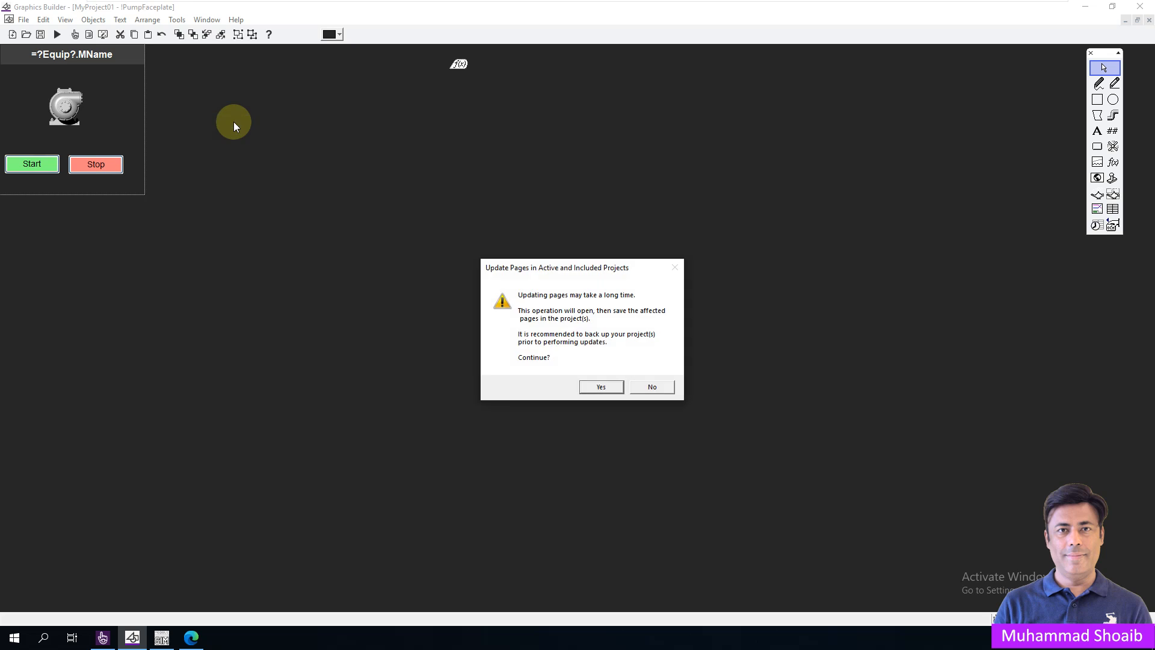
{"action": "left_click", "coordinate": [600, 387]}
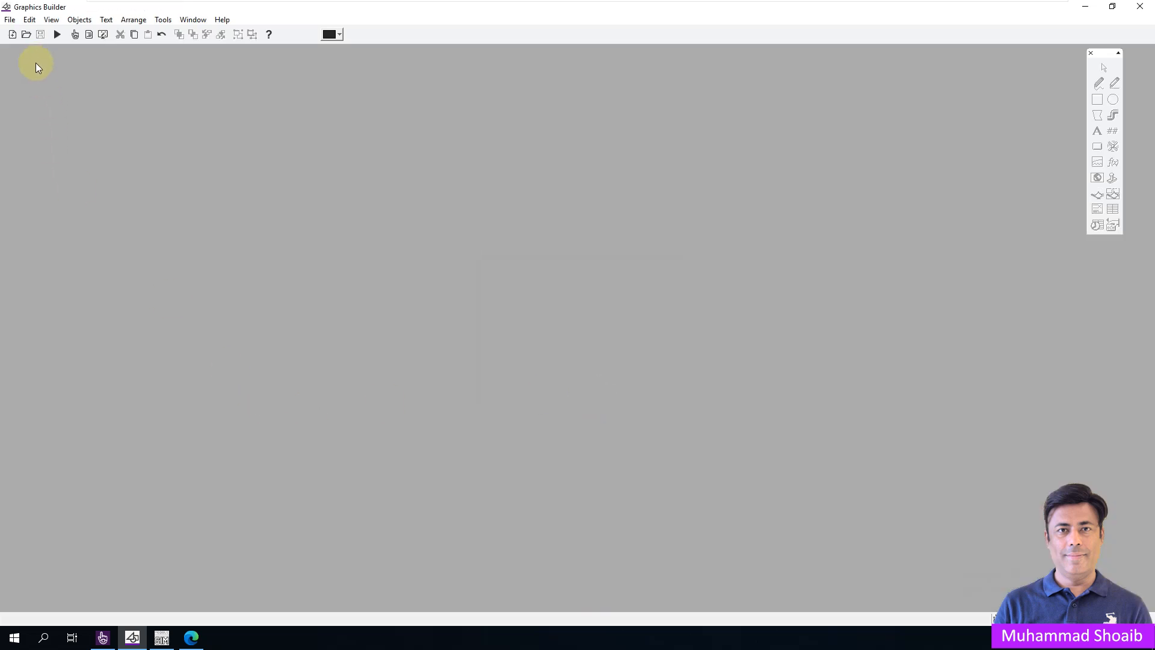
Copy the "!PumpFaceplate" page name and open the Overview page from myproject01
{"action": "left_click", "coordinate": [26, 36]}
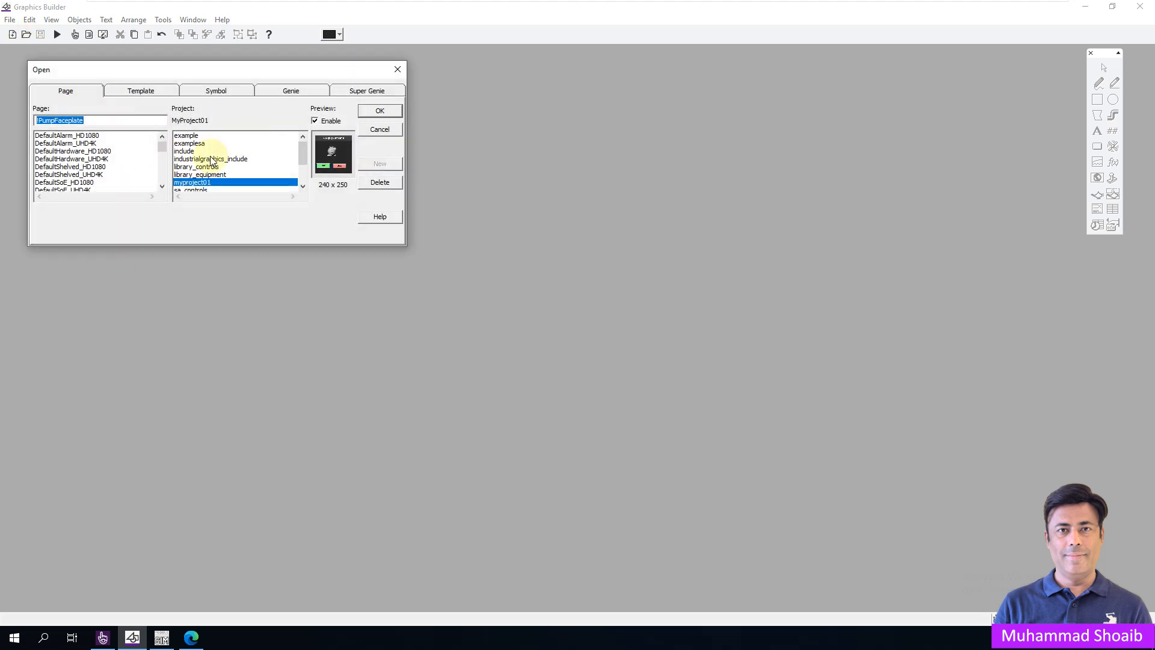
{"action": "left_click_drag", "start_coordinate": [161, 147], "coordinate": [164, 167]}
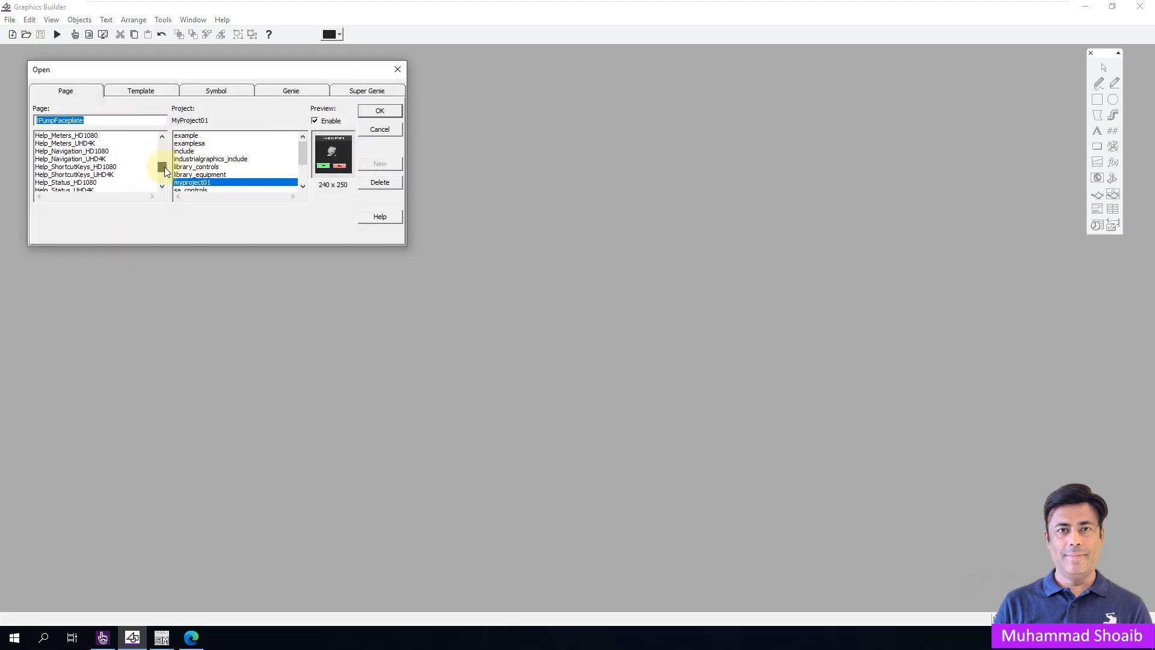
{"action": "right_click", "coordinate": [68, 121]}
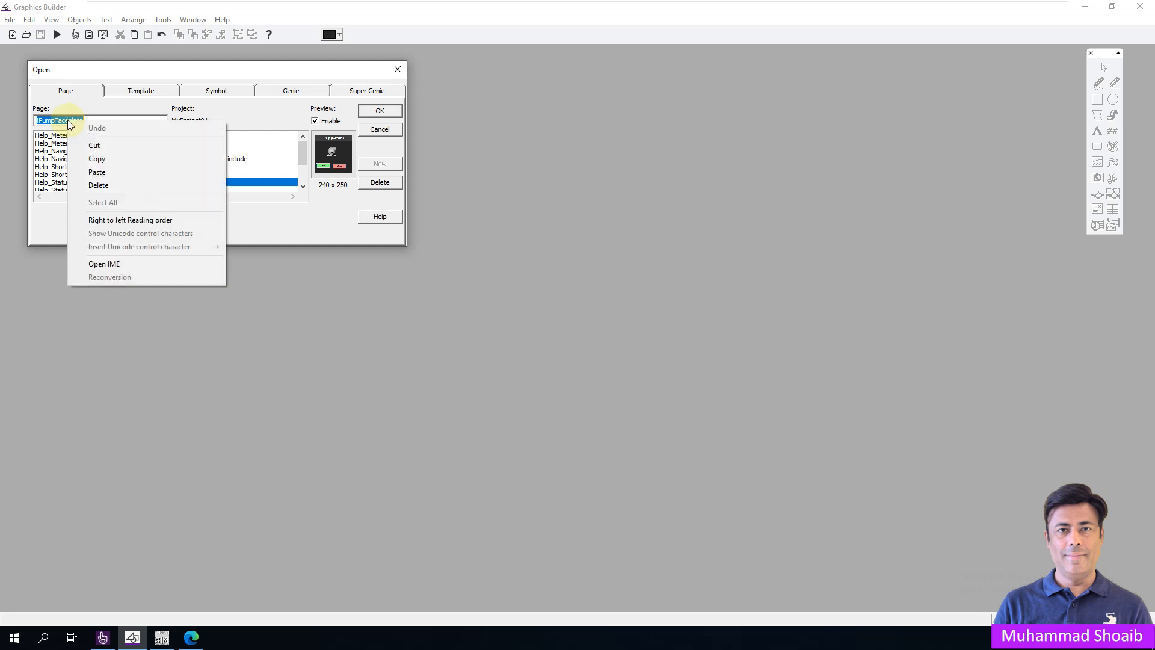
{"action": "left_click", "coordinate": [103, 159]}
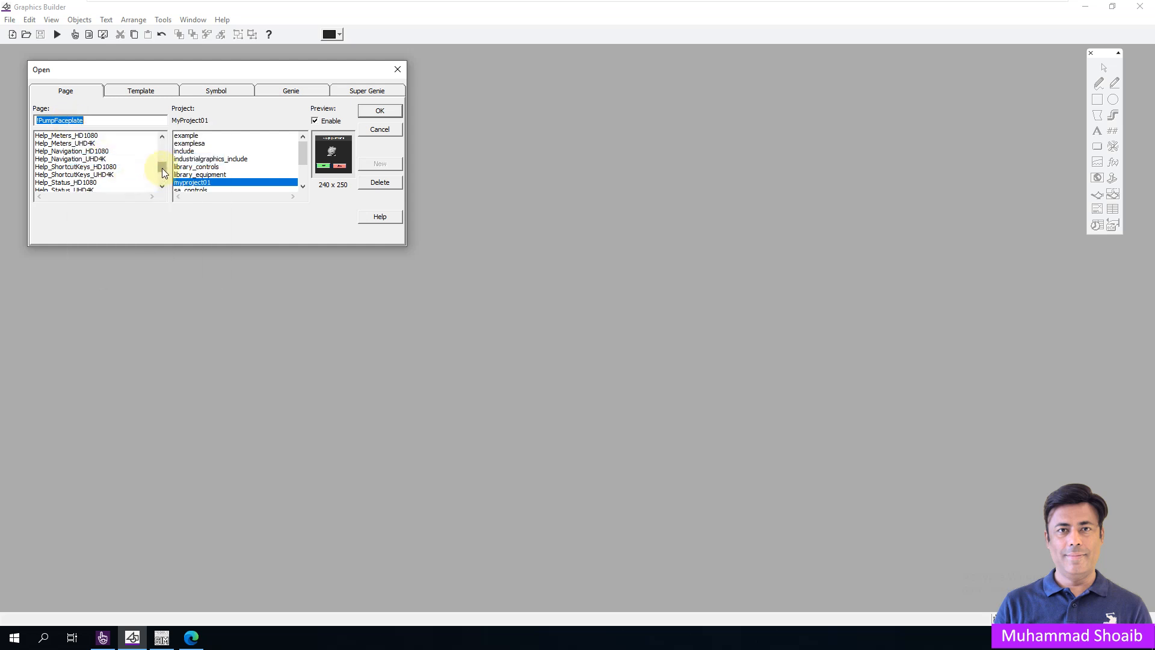
{"action": "left_click_drag", "start_coordinate": [161, 168], "coordinate": [164, 183]}
{"action": "left_click", "coordinate": [48, 143]}
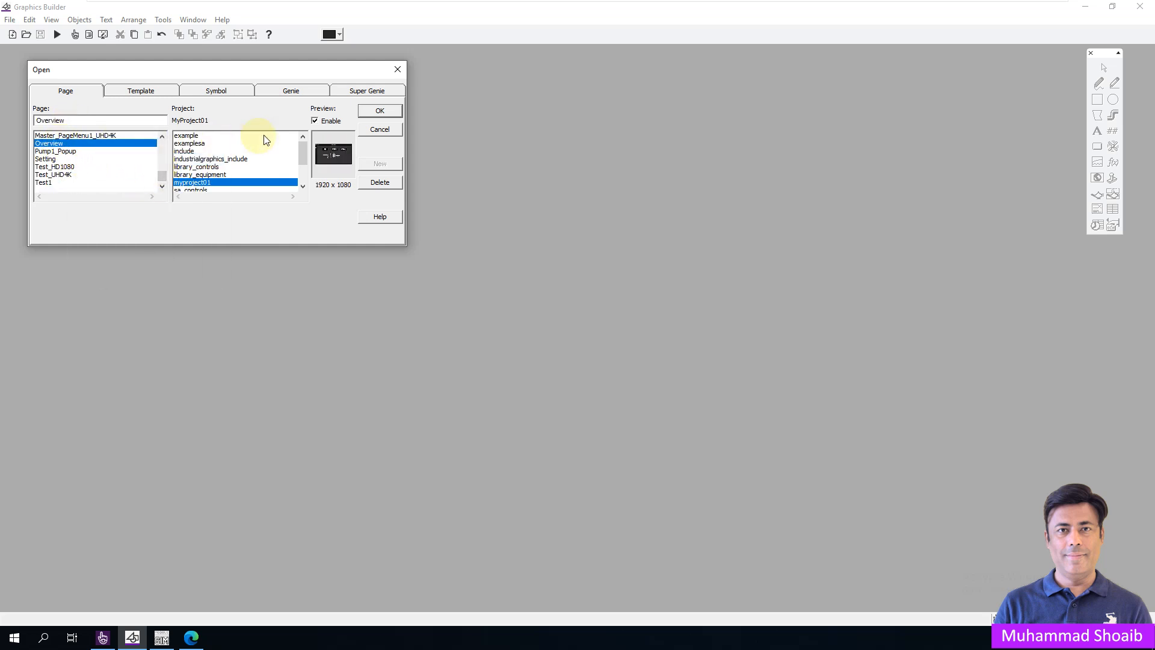
{"action": "left_click", "coordinate": [380, 111]}
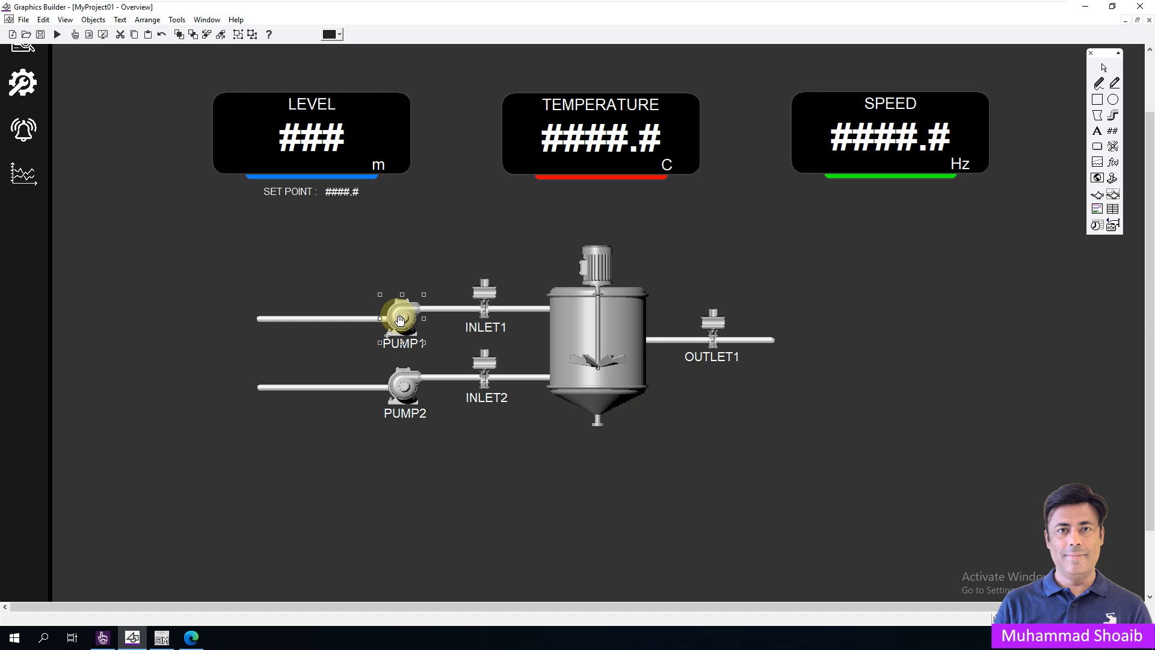
Delete the PUMP1 pump symbol and place a new symbol set above the gap in its pipe
{"action": "key", "text": "Delete"}
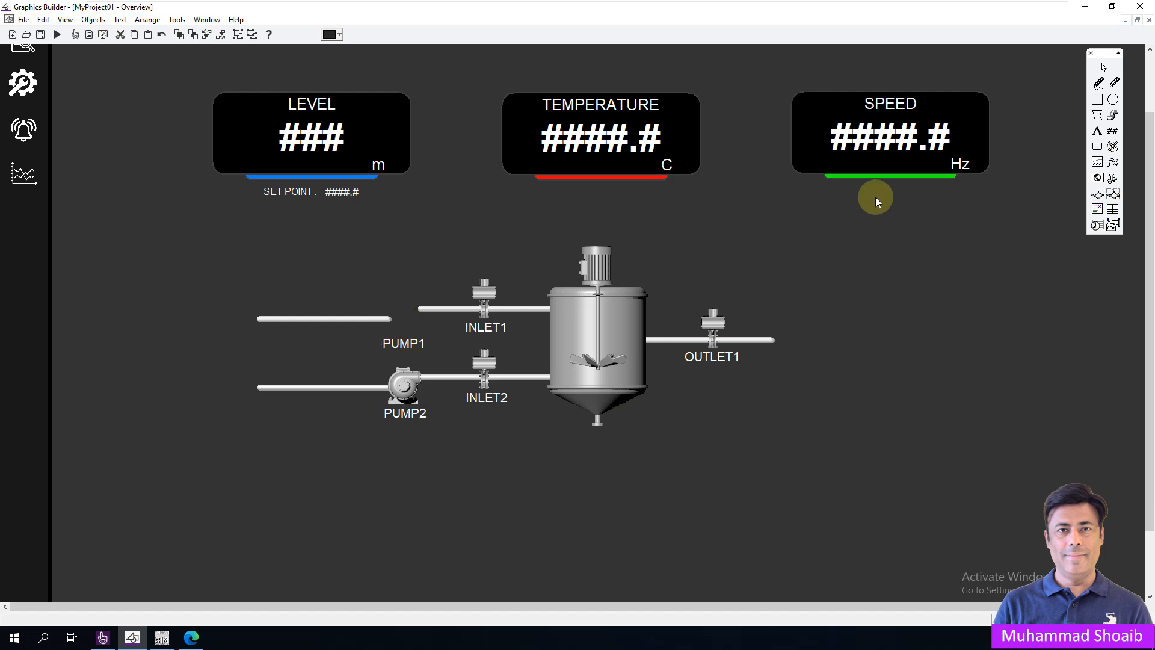
{"action": "left_click", "coordinate": [1113, 146]}
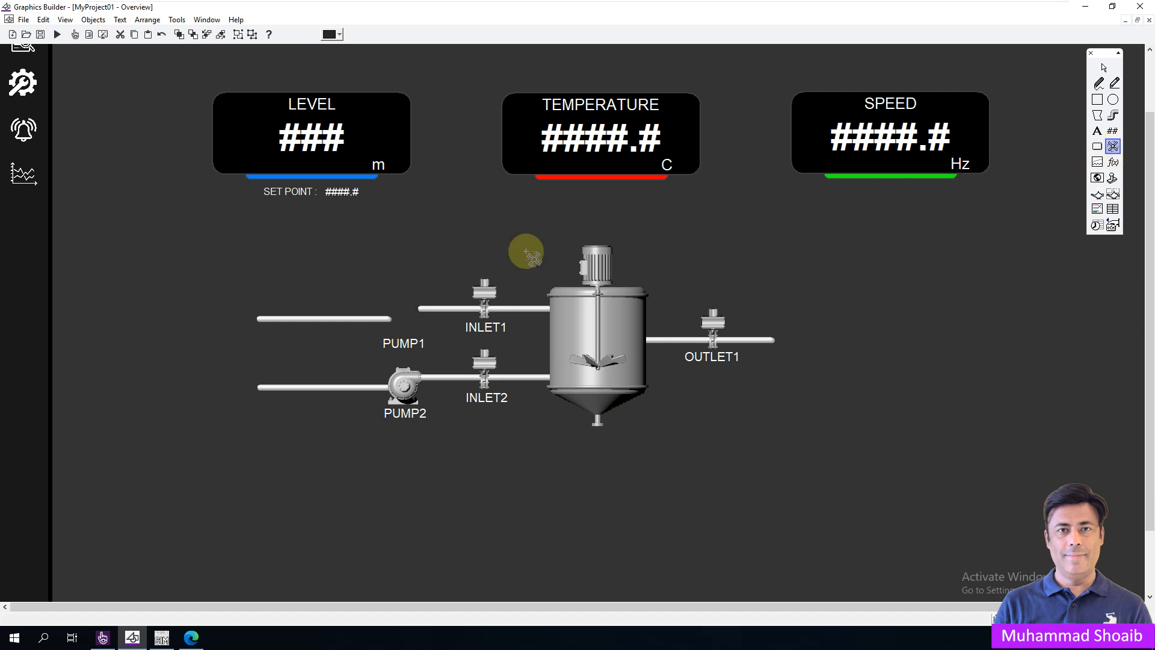
{"action": "left_click", "coordinate": [377, 261]}
Set the new symbol set's OFF symbol to right_grey from the pump_base_medium library
{"action": "left_click", "coordinate": [445, 333]}
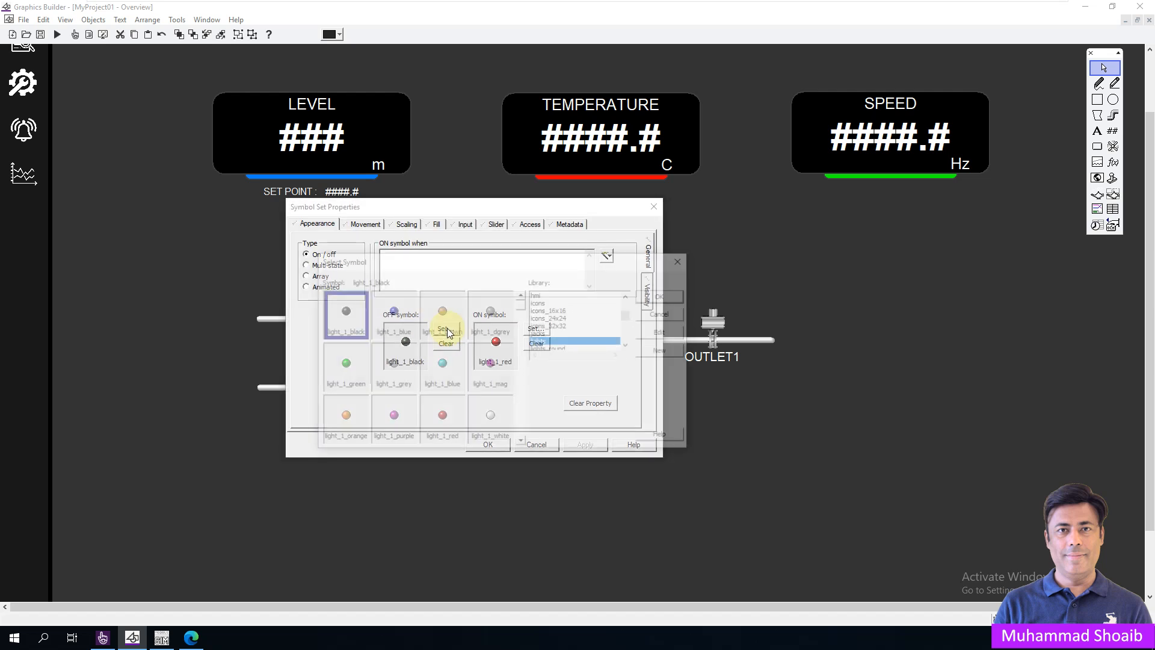
{"action": "left_click", "coordinate": [560, 328]}
{"action": "key", "text": "p"}
{"action": "key", "text": "u"}
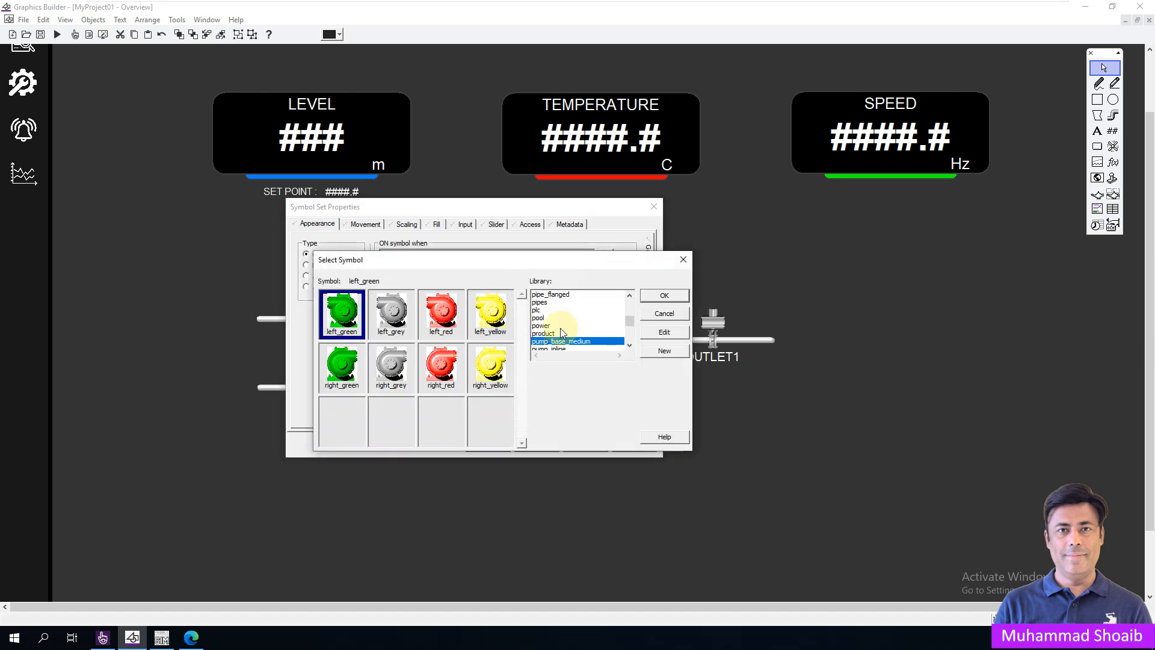
{"action": "left_click", "coordinate": [388, 361]}
{"action": "left_click", "coordinate": [656, 294]}
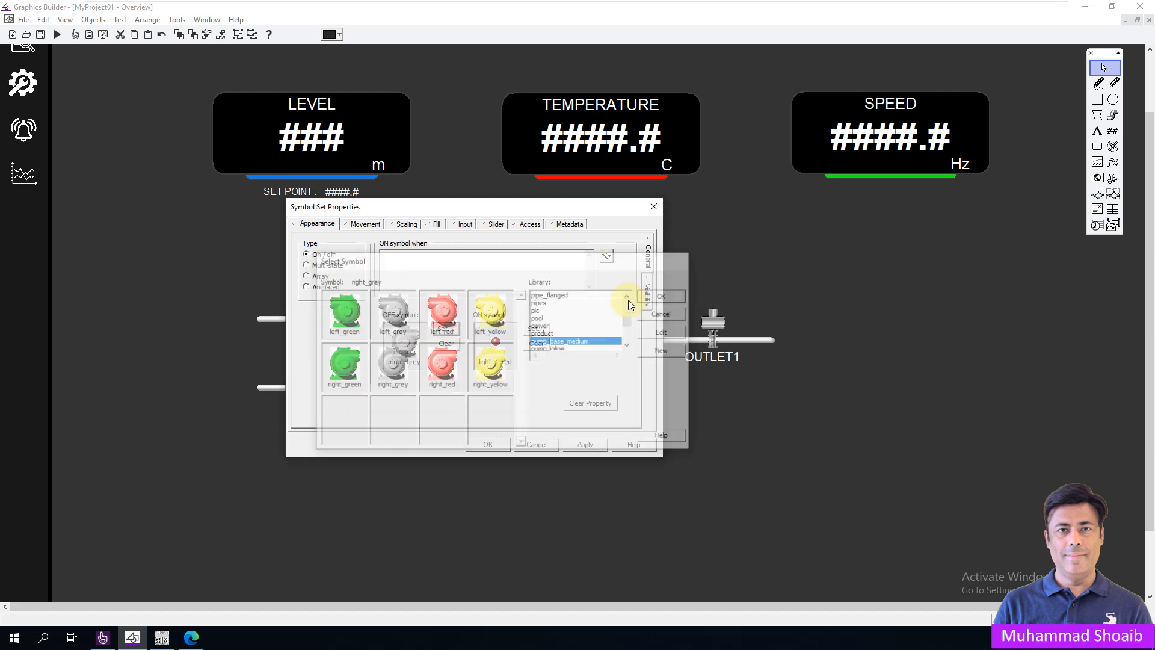
Set the symbol set's ON symbol to right_green from the pump_base_medium library
{"action": "left_click", "coordinate": [529, 331]}
{"action": "key", "text": "p"}
{"action": "key", "text": "u"}
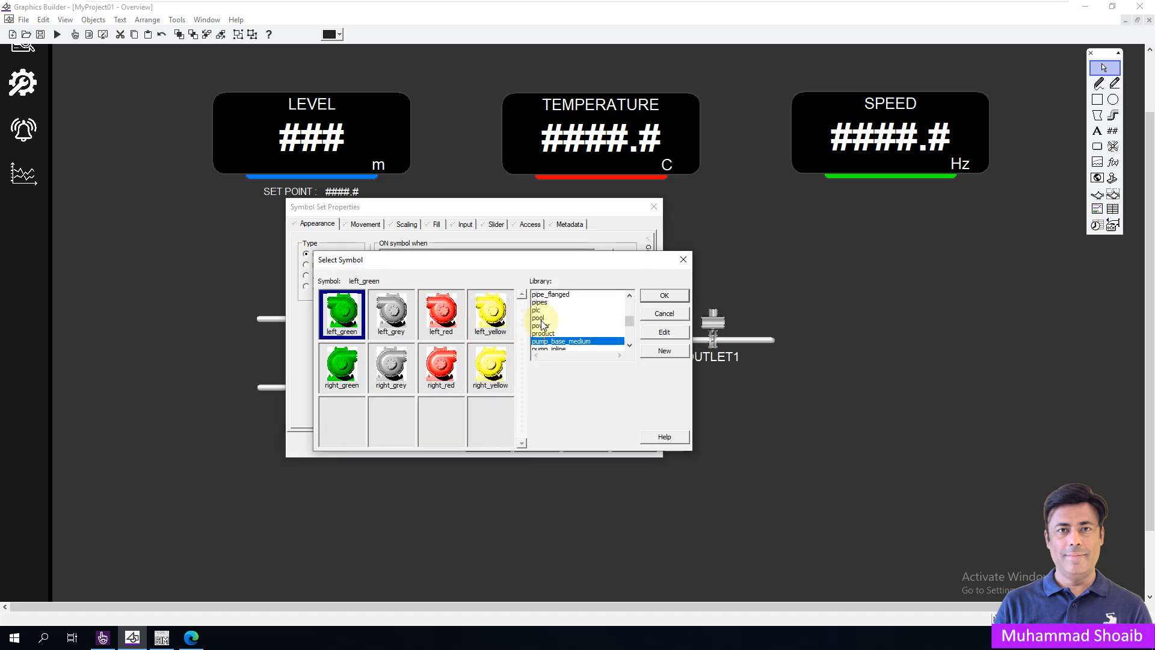
{"action": "left_click", "coordinate": [342, 364]}
{"action": "left_click", "coordinate": [664, 295]}
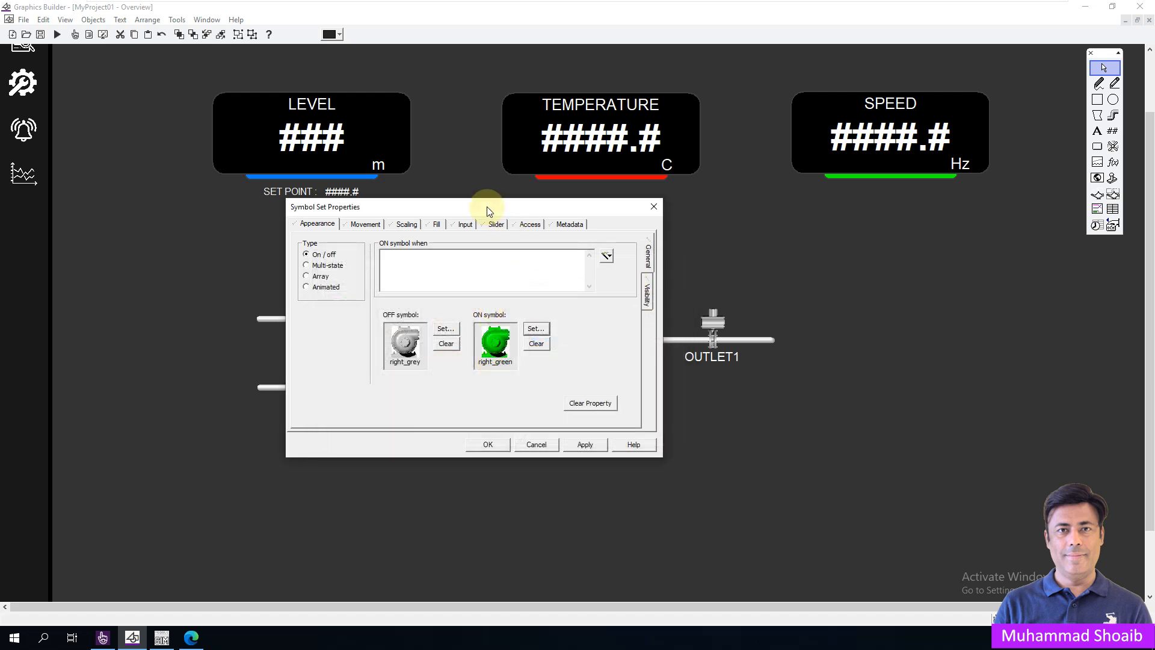
Set the ON symbol condition to "MixerPlant.MixerArea.MixerUnit1.Motor001.Running or MixerPlant.MixerArea.MixerUnit1.Motor001.Start_Cmd" and accept the properties
{"action": "left_click_drag", "start_coordinate": [486, 207], "coordinate": [730, 227]}
{"action": "left_click", "coordinate": [851, 276]}
{"action": "left_click", "coordinate": [871, 290]}
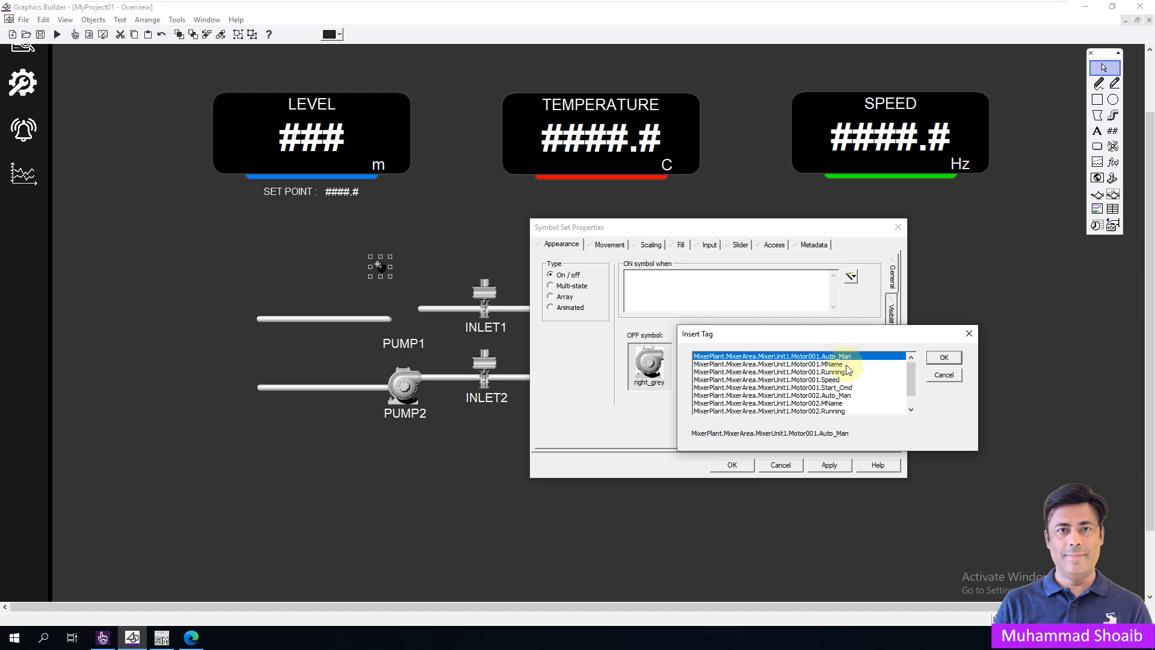
{"action": "left_click", "coordinate": [841, 371]}
{"action": "left_click", "coordinate": [944, 358]}
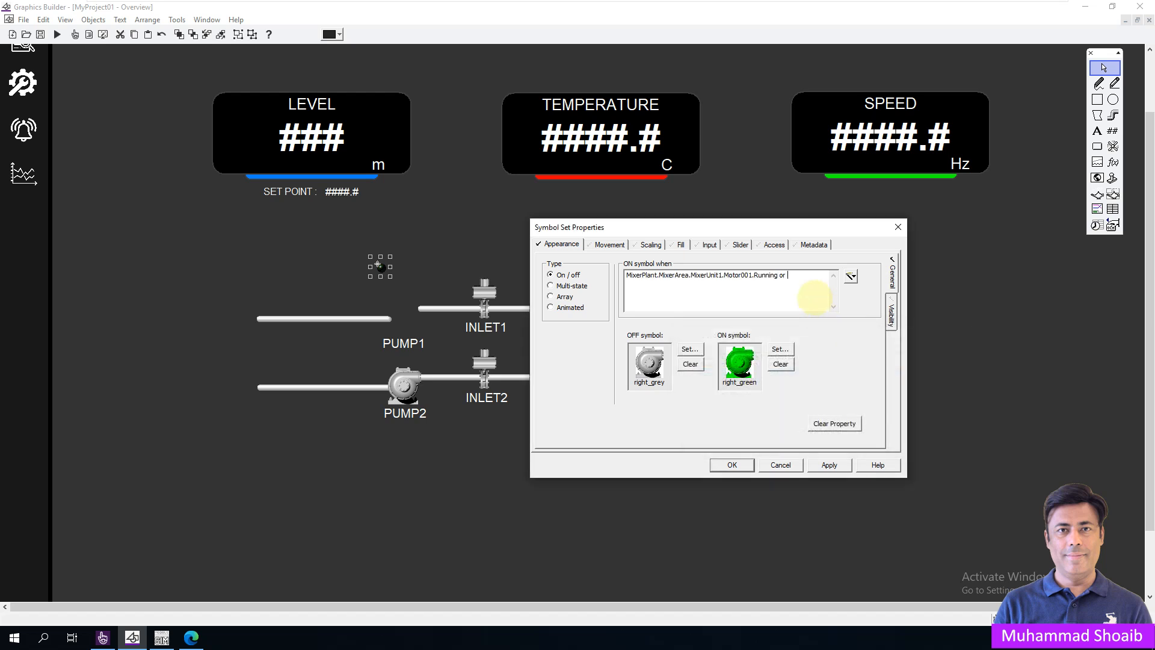
{"action": "left_click", "coordinate": [850, 276]}
{"action": "left_click", "coordinate": [878, 292]}
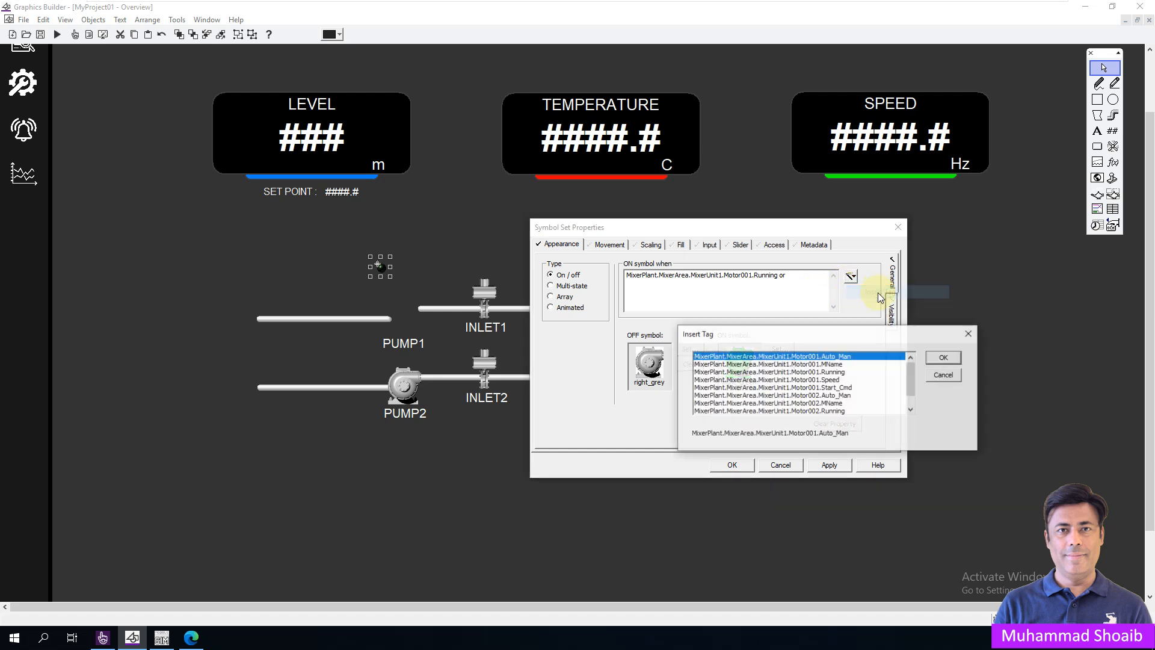
{"action": "left_click", "coordinate": [860, 388]}
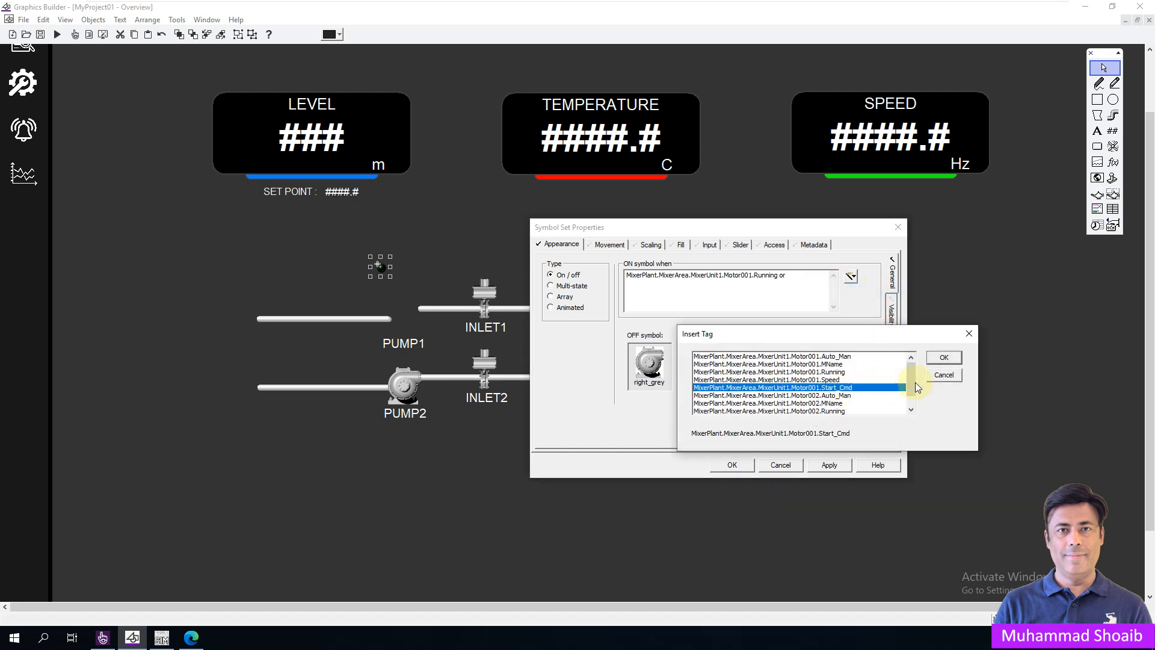
{"action": "left_click", "coordinate": [944, 358]}
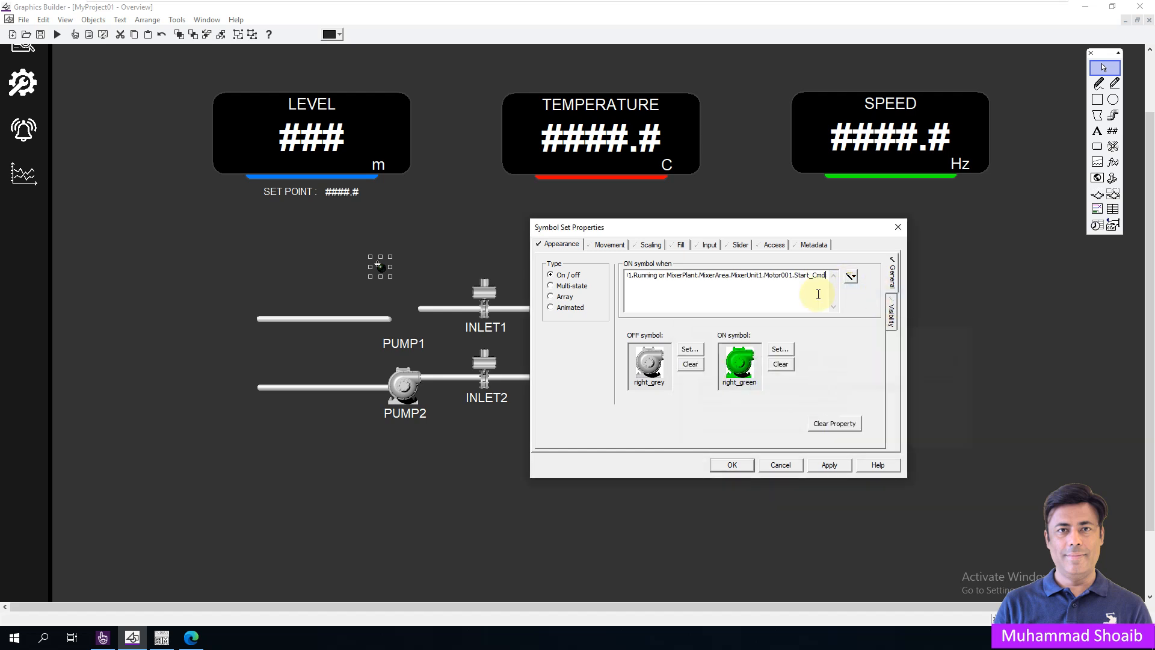
{"action": "left_click", "coordinate": [833, 464]}
{"action": "left_click", "coordinate": [738, 467]}
Move the new pump symbol into the gap in the pipe above the PUMP1 label and nudge it into alignment
{"action": "left_click_drag", "start_coordinate": [389, 245], "coordinate": [399, 315]}
{"action": "key", "text": "Down"}
{"action": "key", "text": "Down"}
{"action": "key", "text": "Right"}
{"action": "key", "text": "Right"}
Insert the Ass function with its arguments as the Up command of the PUMP1 symbol
{"action": "double_click", "coordinate": [398, 315]}
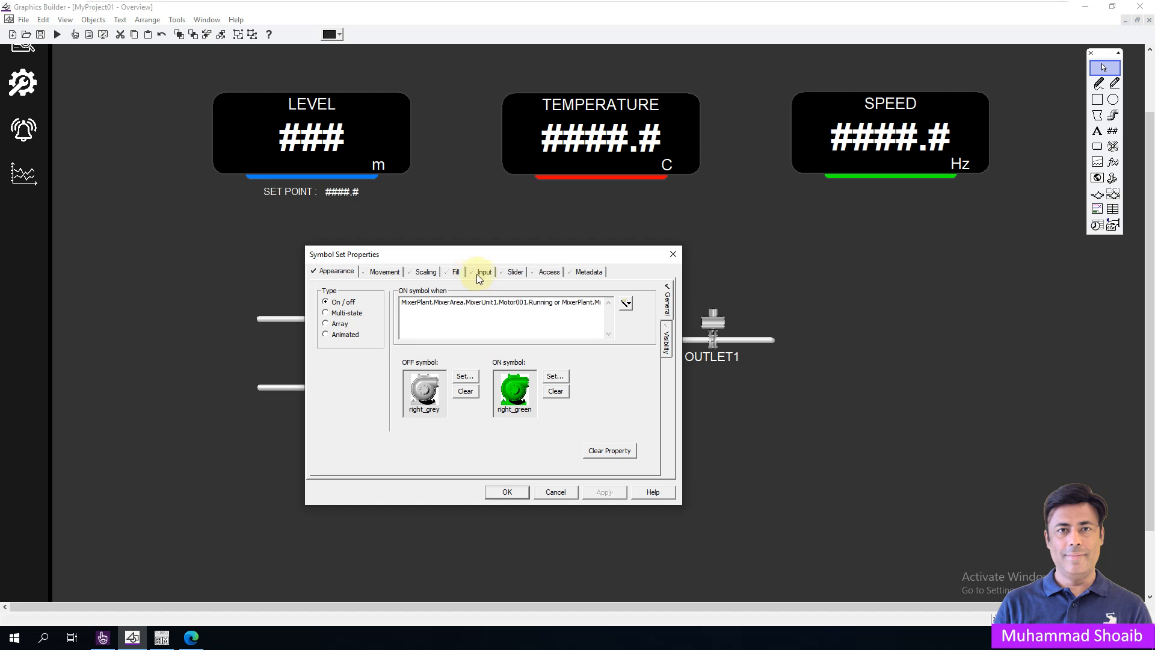
{"action": "left_click", "coordinate": [481, 276]}
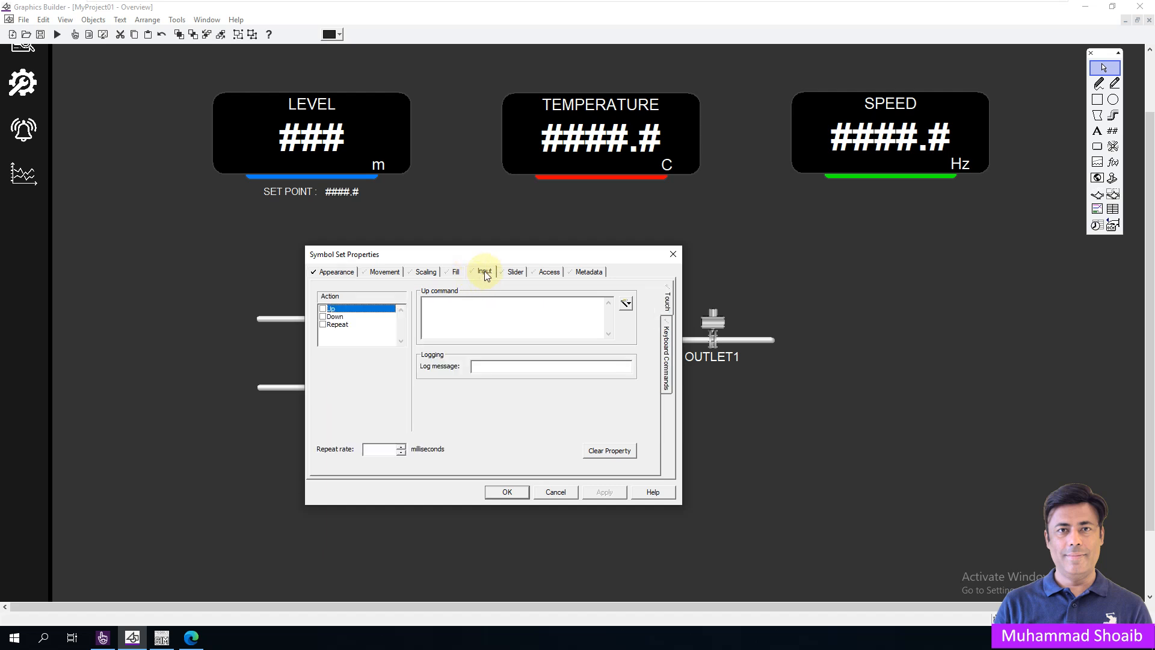
{"action": "left_click", "coordinate": [625, 304]}
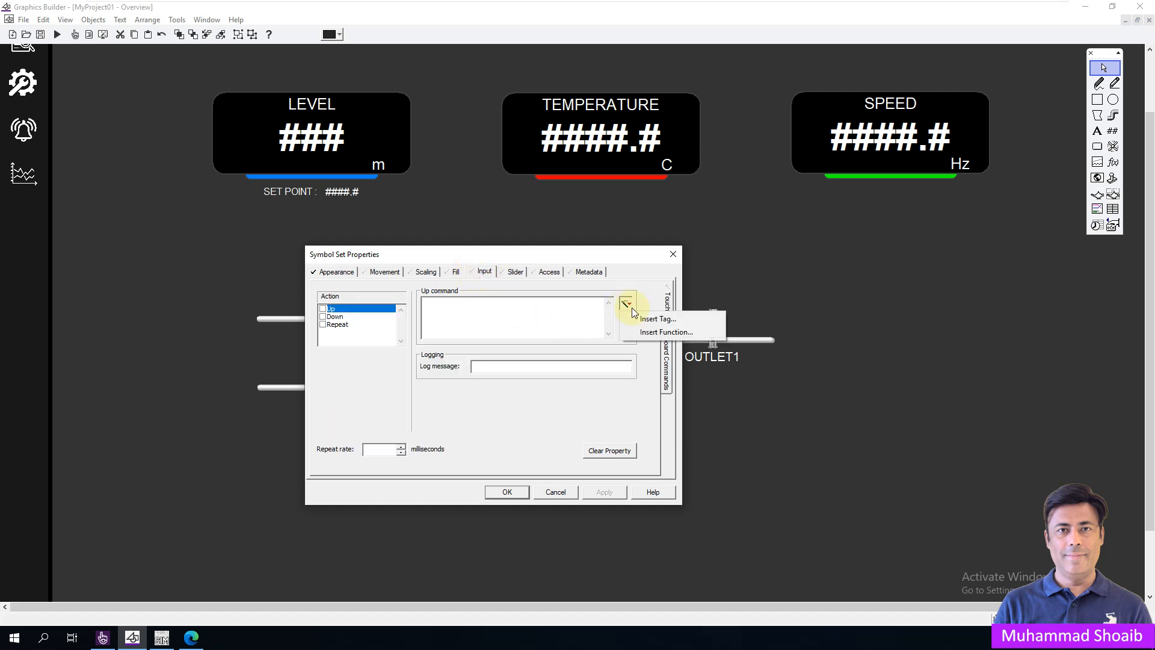
{"action": "left_click", "coordinate": [662, 332]}
{"action": "left_click", "coordinate": [501, 415]}
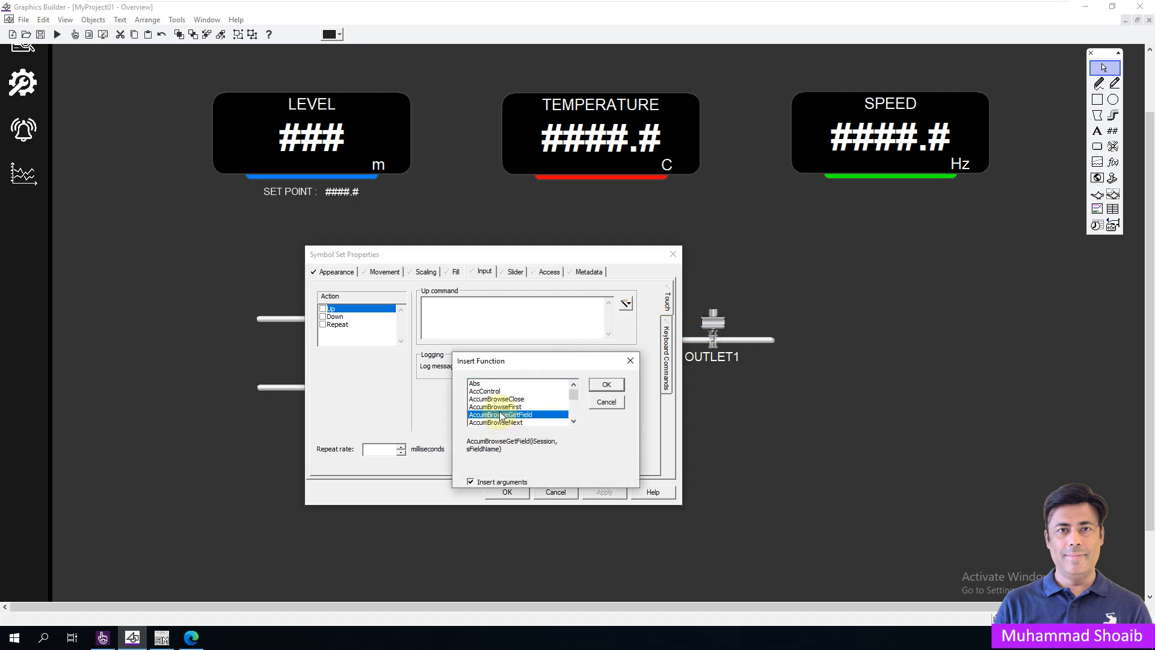
{"action": "type", "text": "ass"}
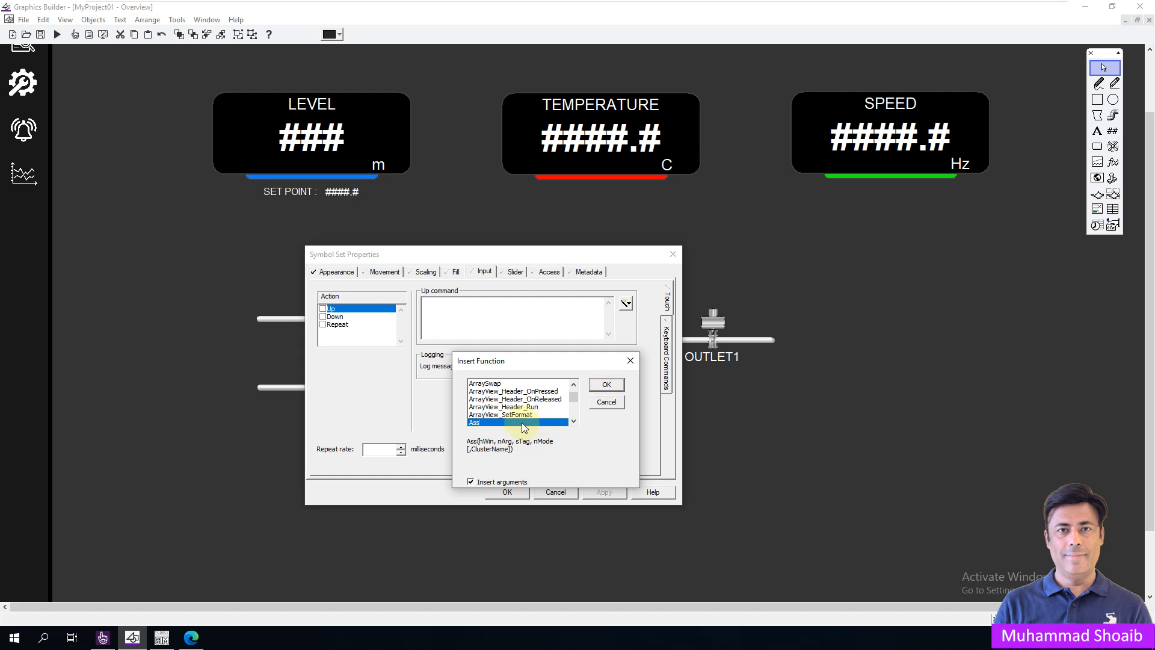
{"action": "left_click", "coordinate": [606, 383]}
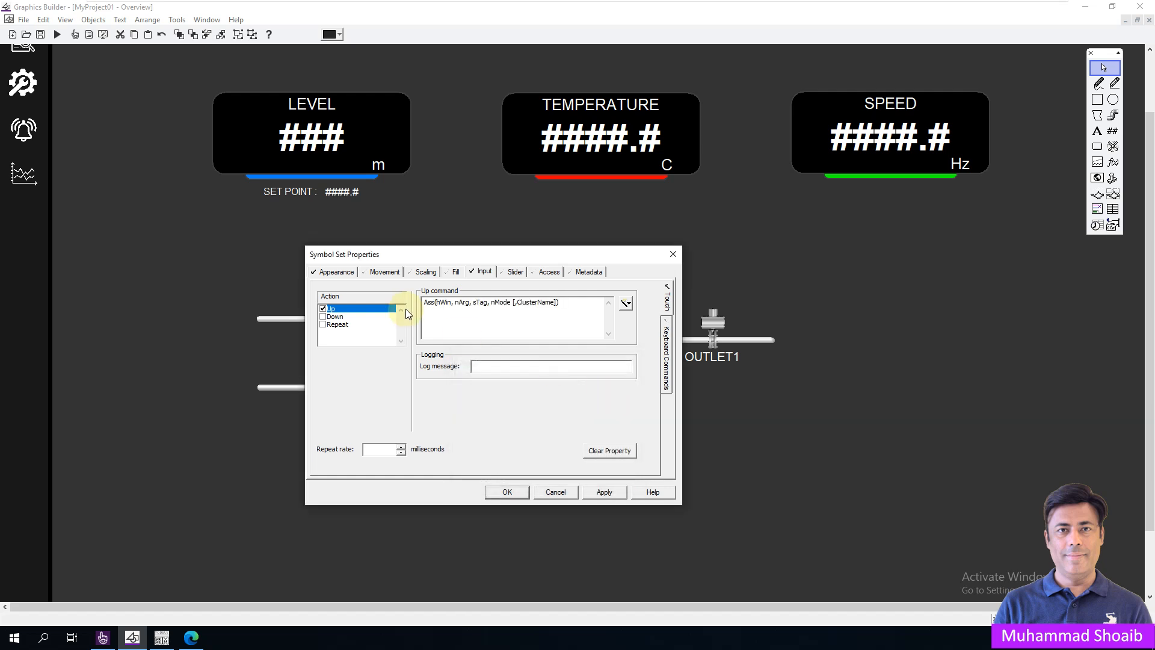
Set the Ass function's hWin argument to -2 and its nArg argument to "Equip"
{"action": "left_click_drag", "start_coordinate": [453, 304], "coordinate": [436, 304]}
{"action": "type", "text": "-2"}
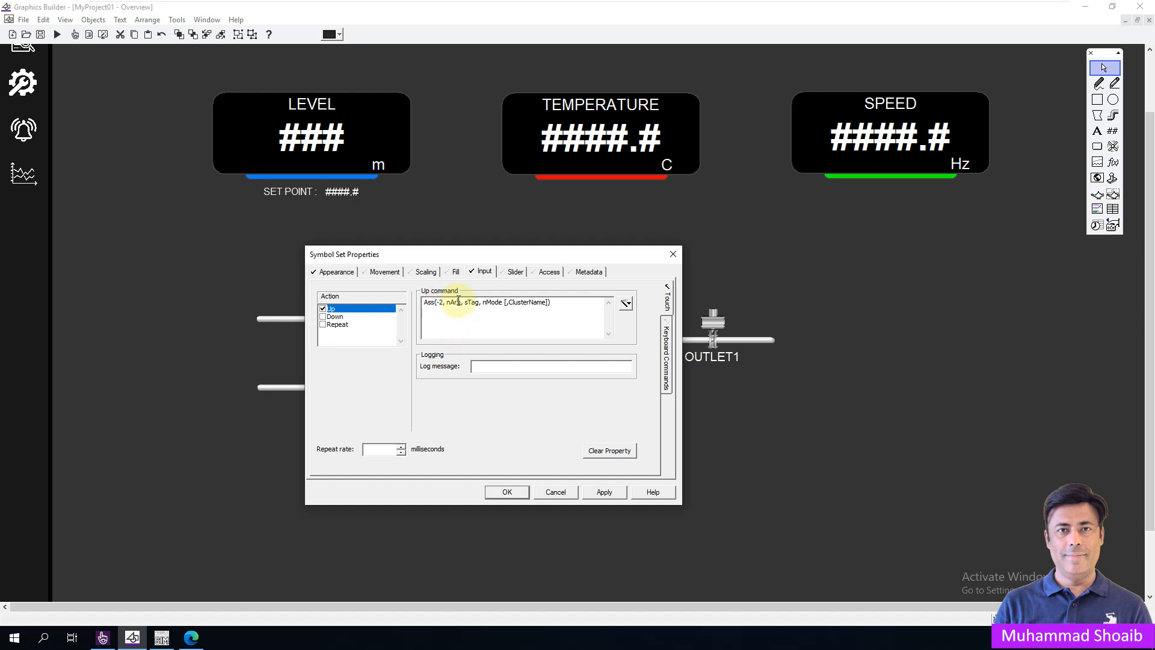
{"action": "left_click_drag", "start_coordinate": [463, 303], "coordinate": [448, 304]}
{"action": "type", "text": "\"\""}
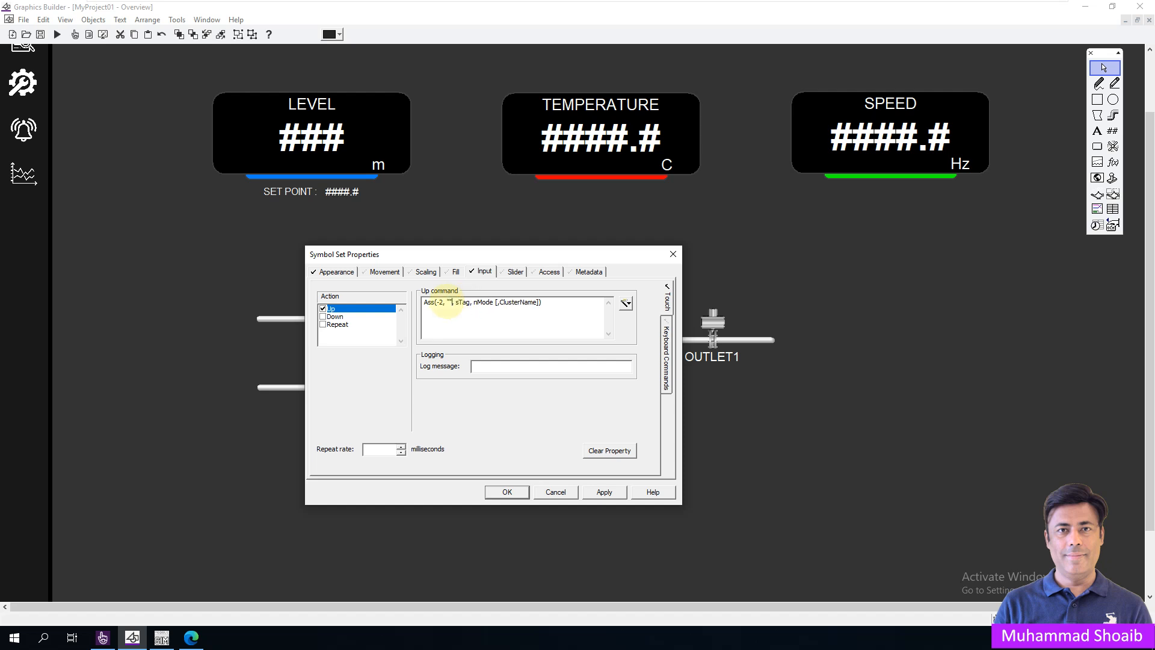
{"action": "type", "text": "Equip"}
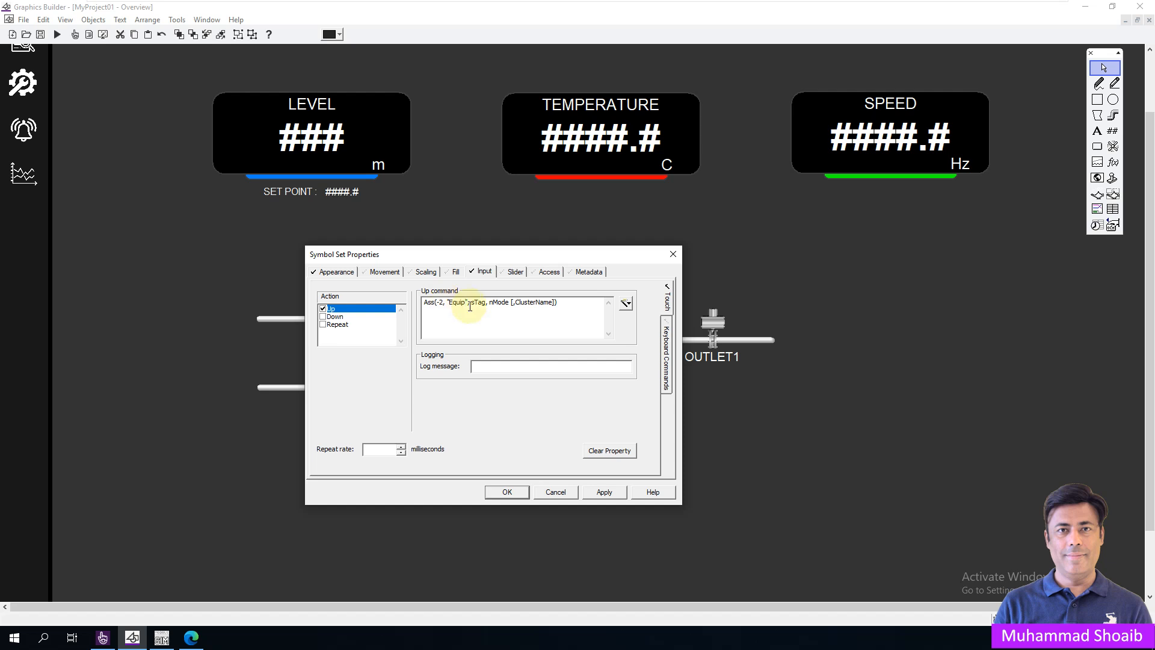
Replace the sTag argument of the Ass function with an empty pair of quotation marks
{"action": "left_click_drag", "start_coordinate": [510, 255], "coordinate": [697, 221]}
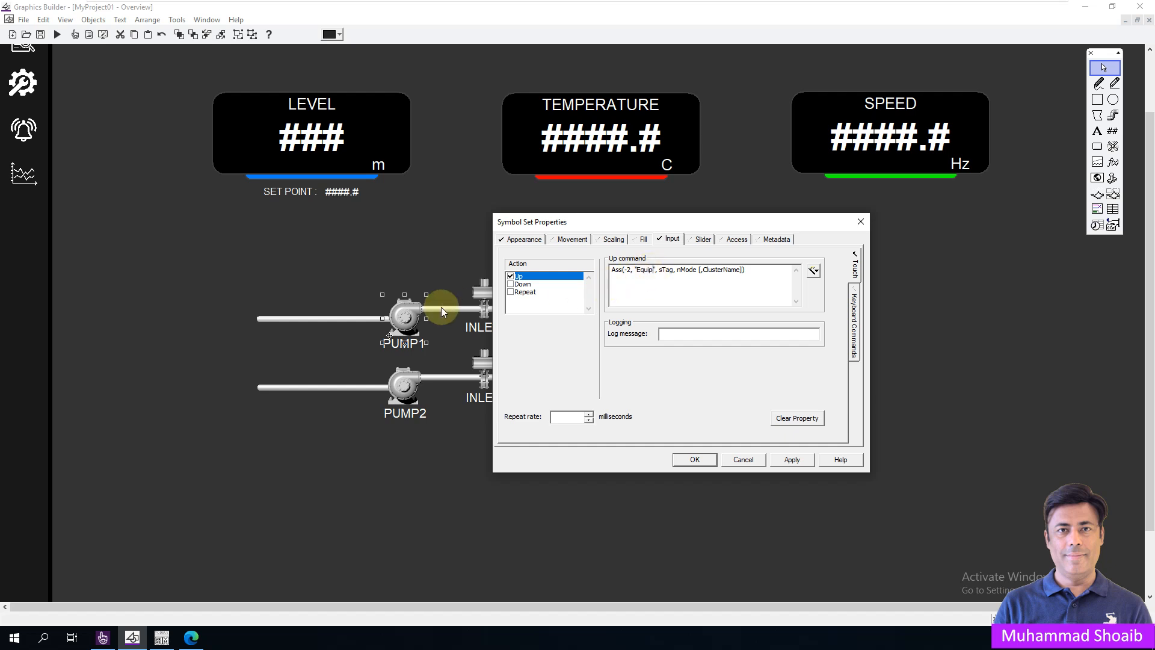
{"action": "left_click_drag", "start_coordinate": [650, 270], "coordinate": [662, 271]}
{"action": "key", "text": "BackSpace"}
{"action": "key", "text": "BackSpace"}
{"action": "type", "text": "\"\""}
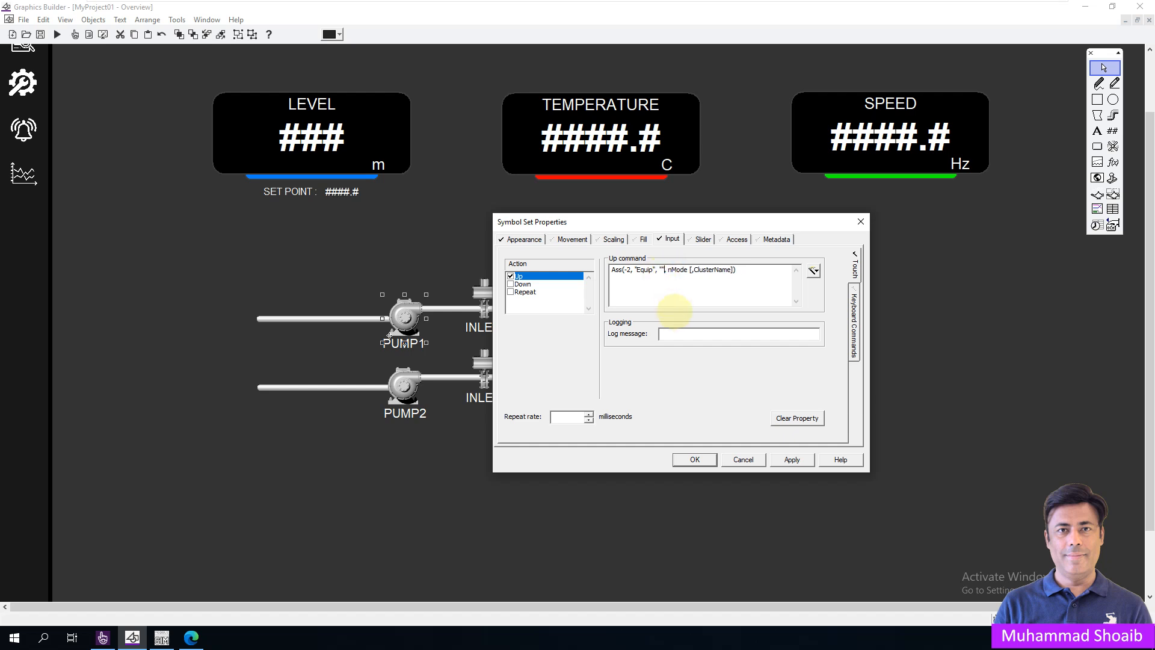
Insert the tag MixerPlant.MixerArea.MixerUnit1.Motor001.Running between the sTag quotes and remove its ".Running" suffix
{"action": "left_click", "coordinate": [814, 272]}
{"action": "left_click", "coordinate": [816, 287]}
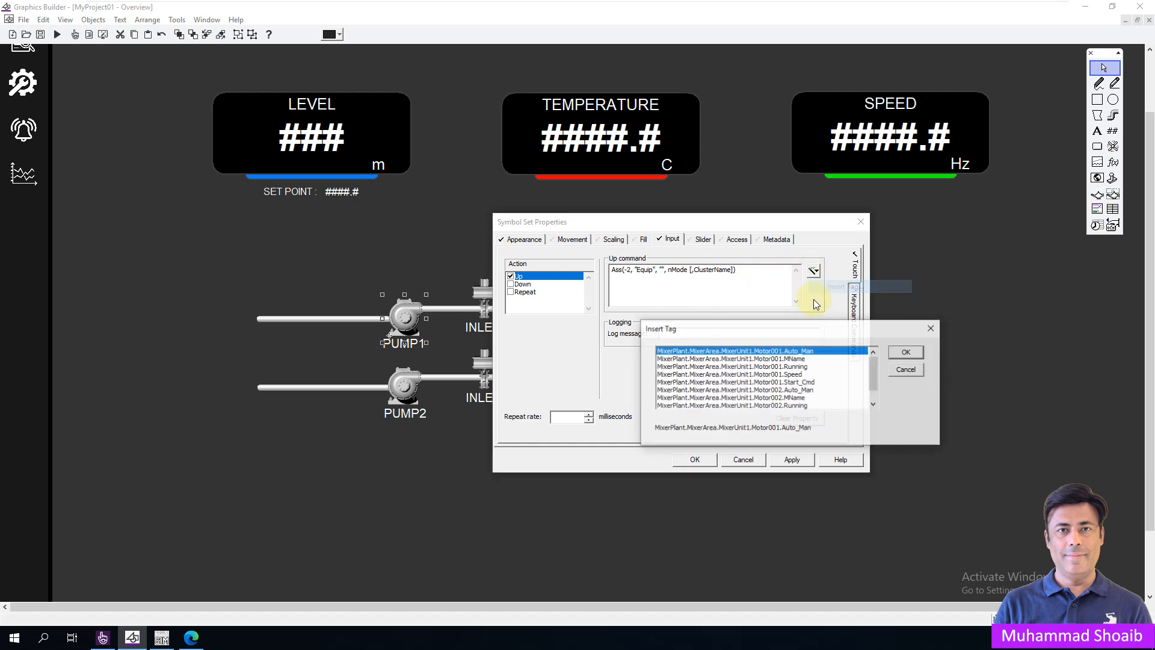
{"action": "left_click", "coordinate": [793, 366]}
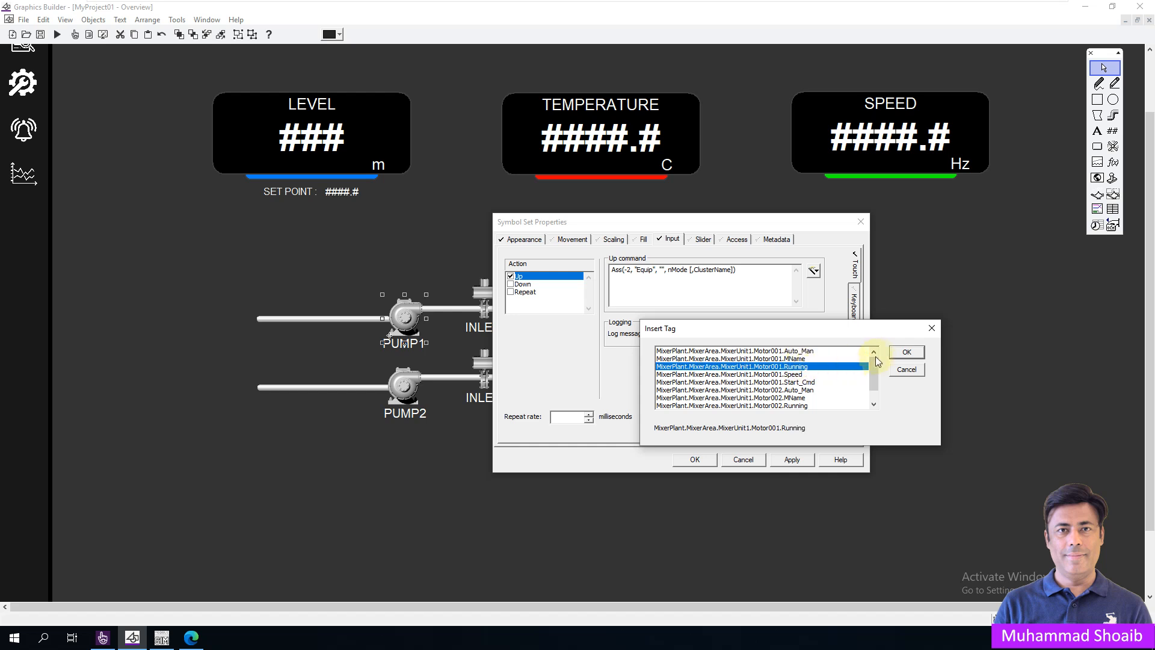
{"action": "left_click", "coordinate": [906, 352]}
{"action": "key", "text": "BackSpace"}
{"action": "key", "text": "BackSpace"}
{"action": "key", "text": "BackSpace"}
{"action": "key", "text": "BackSpace"}
{"action": "key", "text": "BackSpace"}
{"action": "key", "text": "BackSpace"}
{"action": "key", "text": "BackSpace"}
{"action": "key", "text": "BackSpace"}
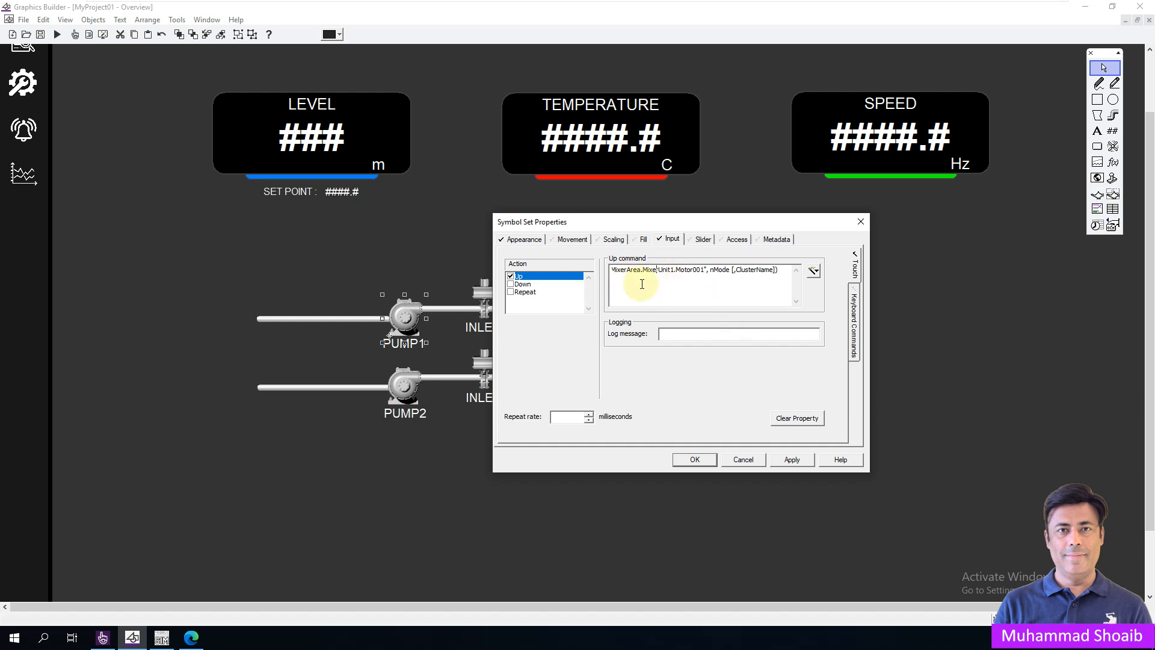
Compare the equipment name in the Ass function's sTag argument with the Motor001 entries in Plant SCADA Studio's variables table
{"action": "key", "text": "Left"}
{"action": "key", "text": "Left"}
{"action": "key", "text": "Left"}
{"action": "key", "text": "Left"}
{"action": "key", "text": "Left"}
{"action": "key", "text": "Left"}
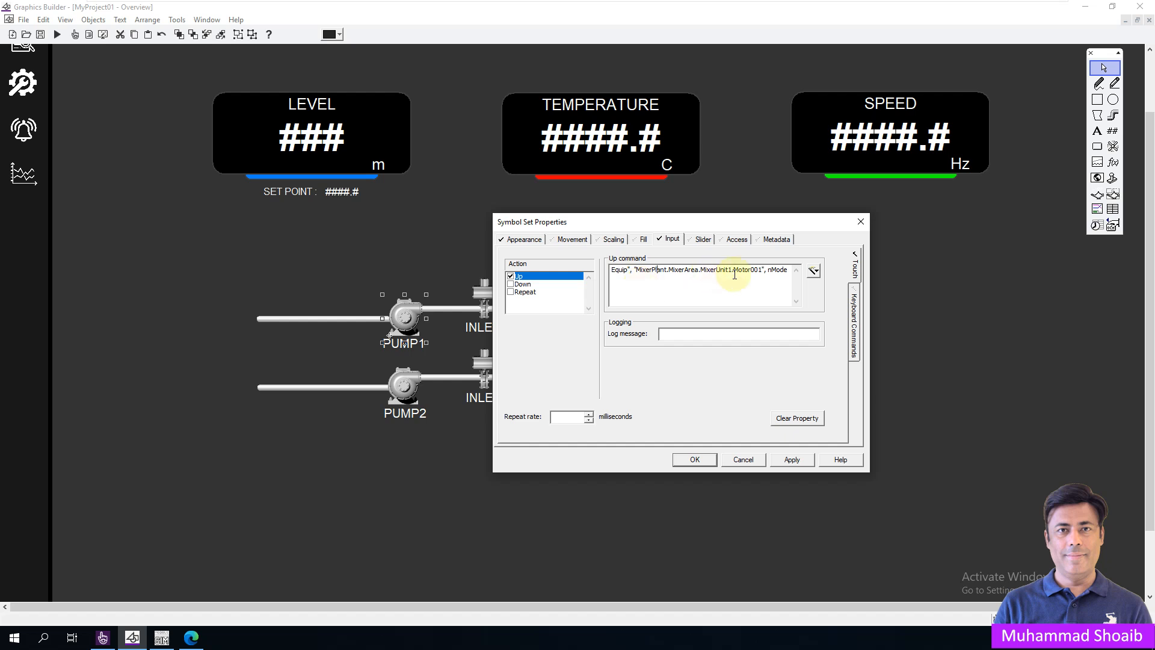
{"action": "left_click_drag", "start_coordinate": [763, 269], "coordinate": [664, 271]}
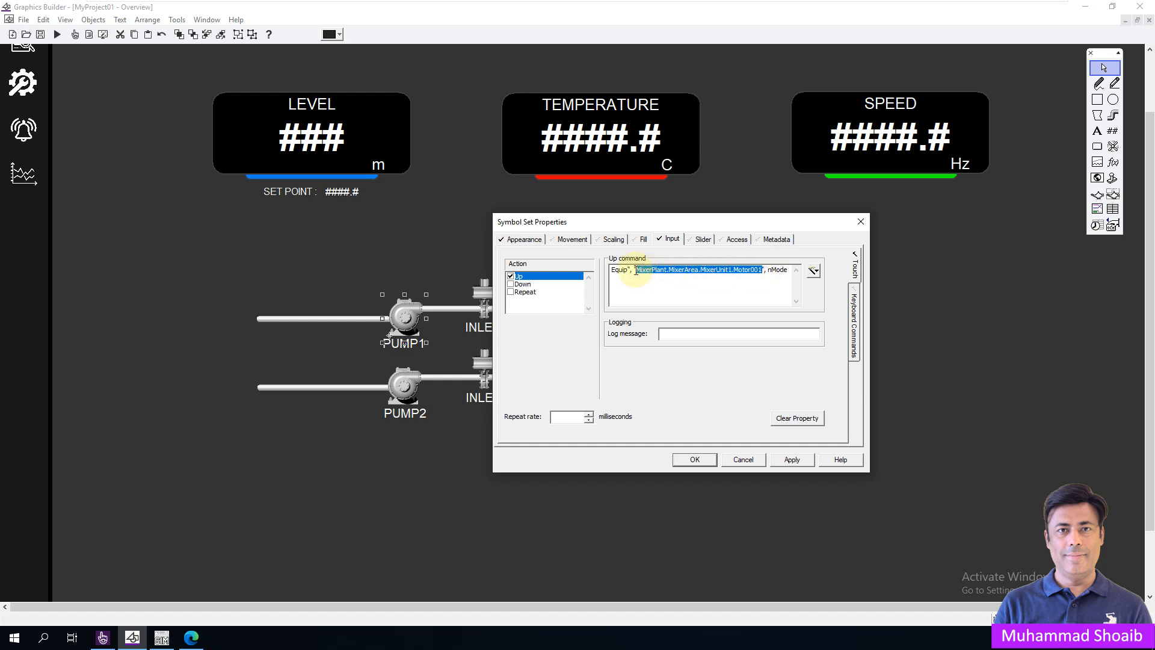
{"action": "left_click", "coordinate": [681, 278]}
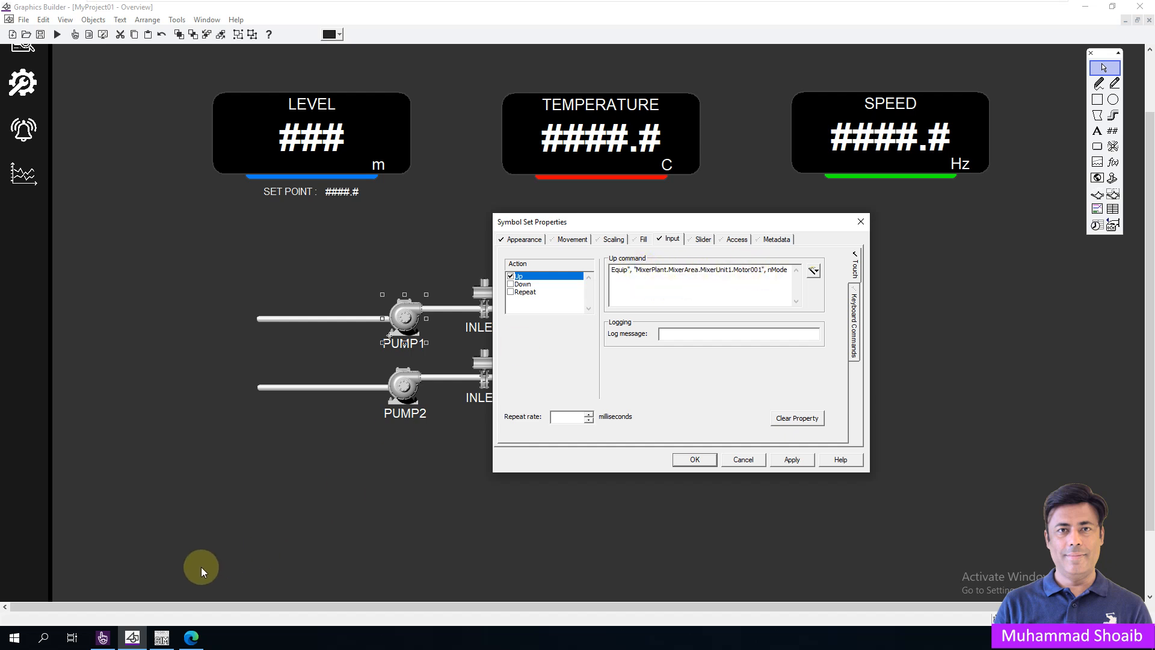
{"action": "left_click", "coordinate": [102, 637]}
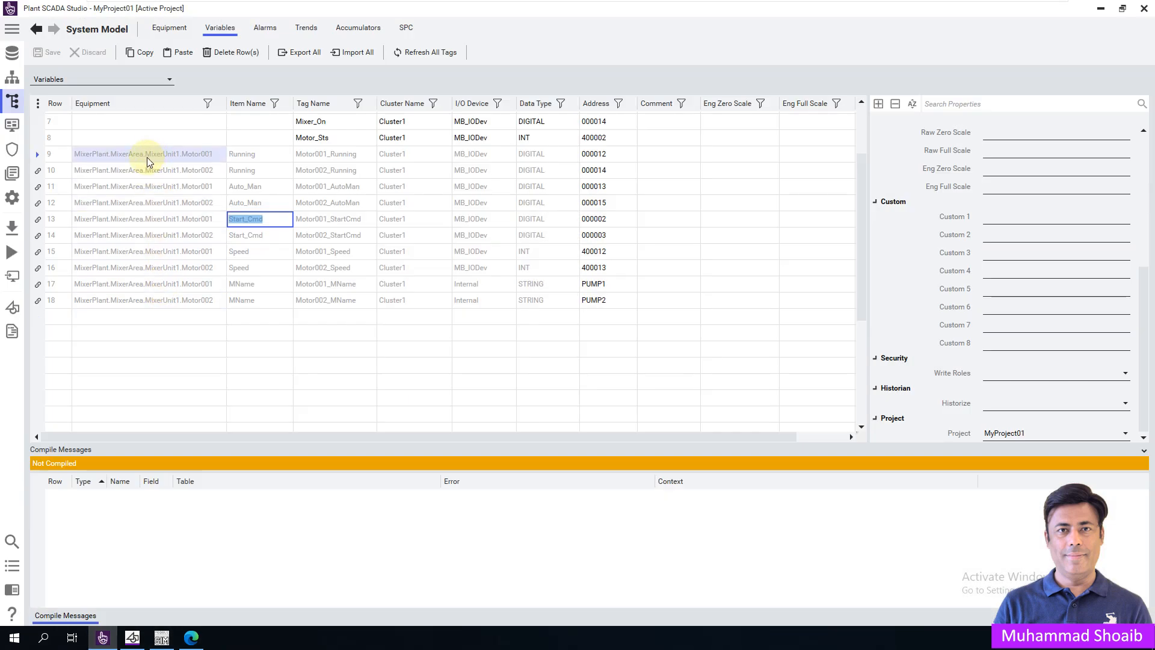
{"action": "left_click", "coordinate": [132, 637]}
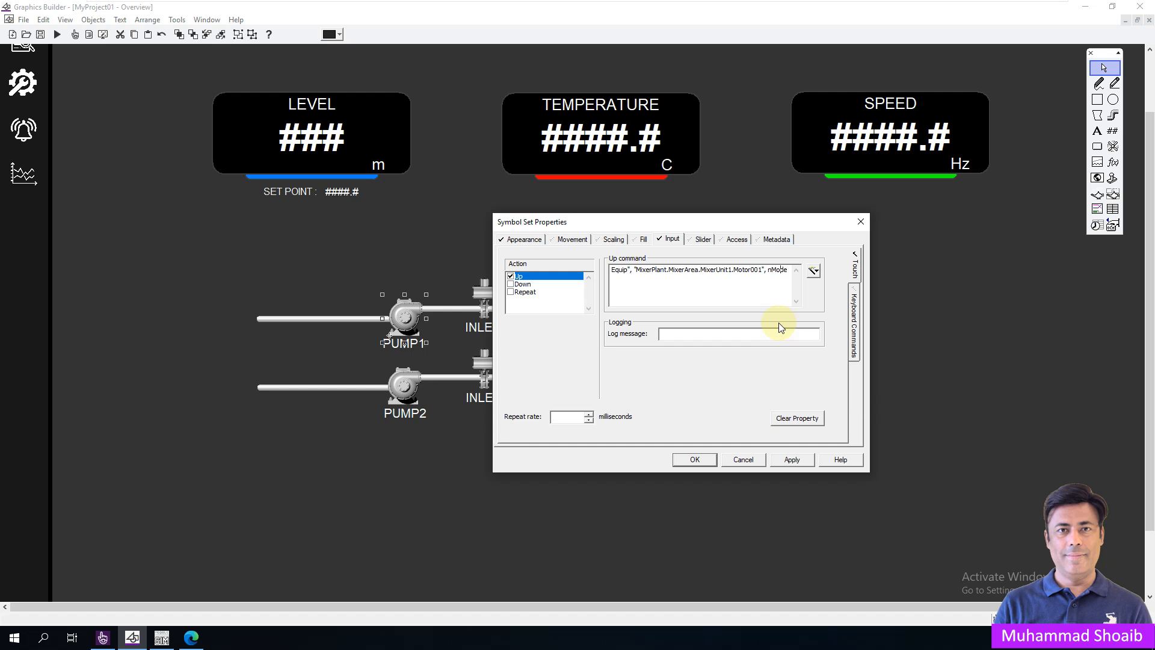
Replace the Ass function's nMode and optional ClusterName arguments with 0 and review the complete call
{"action": "key", "text": "Right"}
{"action": "key", "text": "Right"}
{"action": "key", "text": "Right"}
{"action": "key", "text": "Right"}
{"action": "key", "text": "Right"}
{"action": "key", "text": "Right"}
{"action": "key", "text": "Right"}
{"action": "key", "text": "Right"}
{"action": "key", "text": "Right"}
{"action": "key", "text": "Right"}
{"action": "key", "text": "Right"}
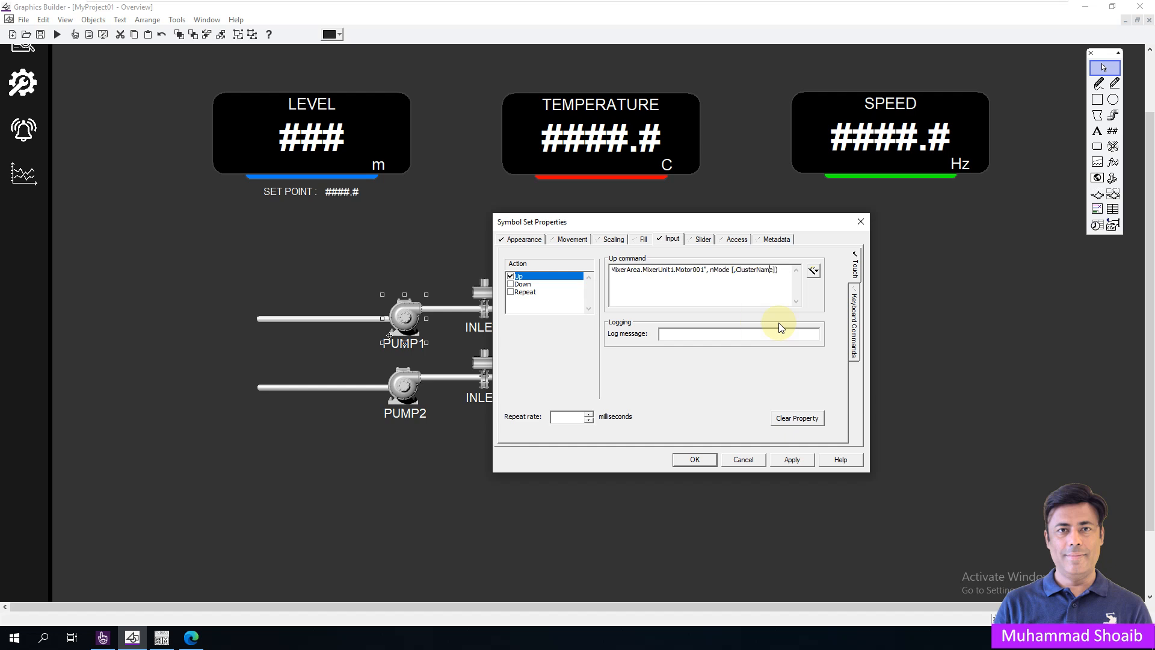
{"action": "left_click_drag", "start_coordinate": [776, 270], "coordinate": [711, 269]}
{"action": "type", "text": "0"}
{"action": "key", "text": "Left"}
{"action": "key", "text": "Left"}
{"action": "key", "text": "Left"}
{"action": "key", "text": "Left"}
{"action": "key", "text": "Left"}
{"action": "key", "text": "Left"}
{"action": "key", "text": "Left"}
{"action": "key", "text": "Left"}
{"action": "key", "text": "Left"}
{"action": "key", "text": "Left"}
{"action": "key", "text": "Left"}
{"action": "key", "text": "Left"}
{"action": "key", "text": "Left"}
{"action": "key", "text": "Left"}
{"action": "key", "text": "Left"}
{"action": "key", "text": "Left"}
{"action": "key", "text": "Left"}
{"action": "key", "text": "Left"}
{"action": "key", "text": "Left"}
{"action": "key", "text": "Left"}
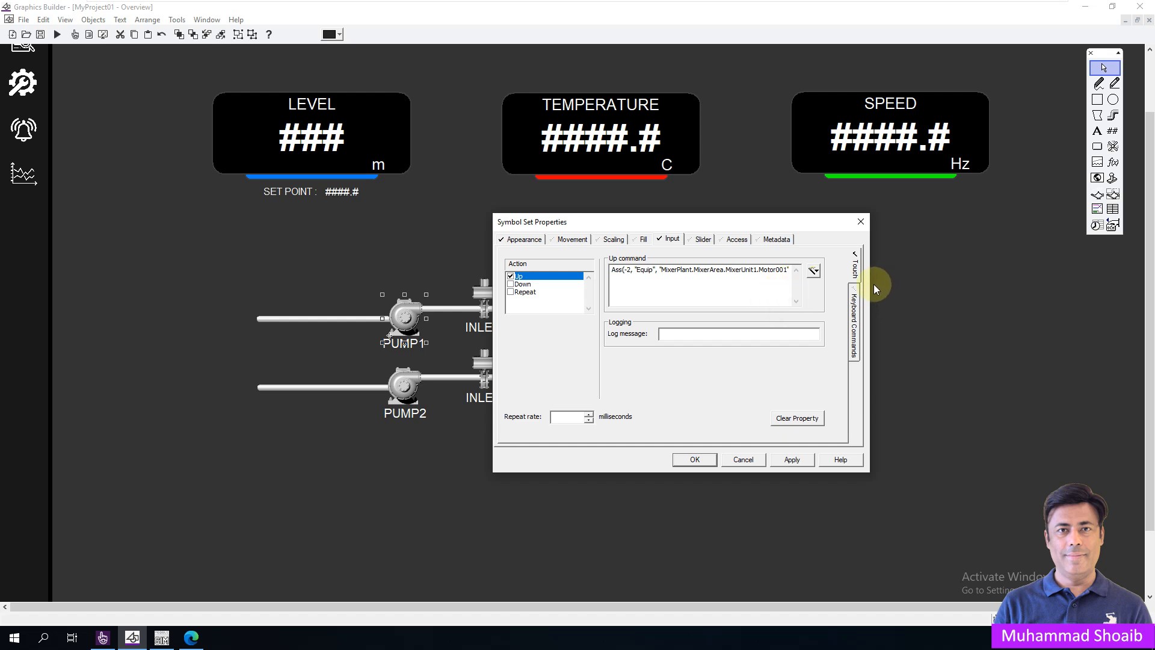
Insert the WinNewAt function with its arguments on a new line below the Ass call
{"action": "left_click", "coordinate": [776, 270]}
{"action": "key", "text": "End"}
{"action": "key", "text": "Return"}
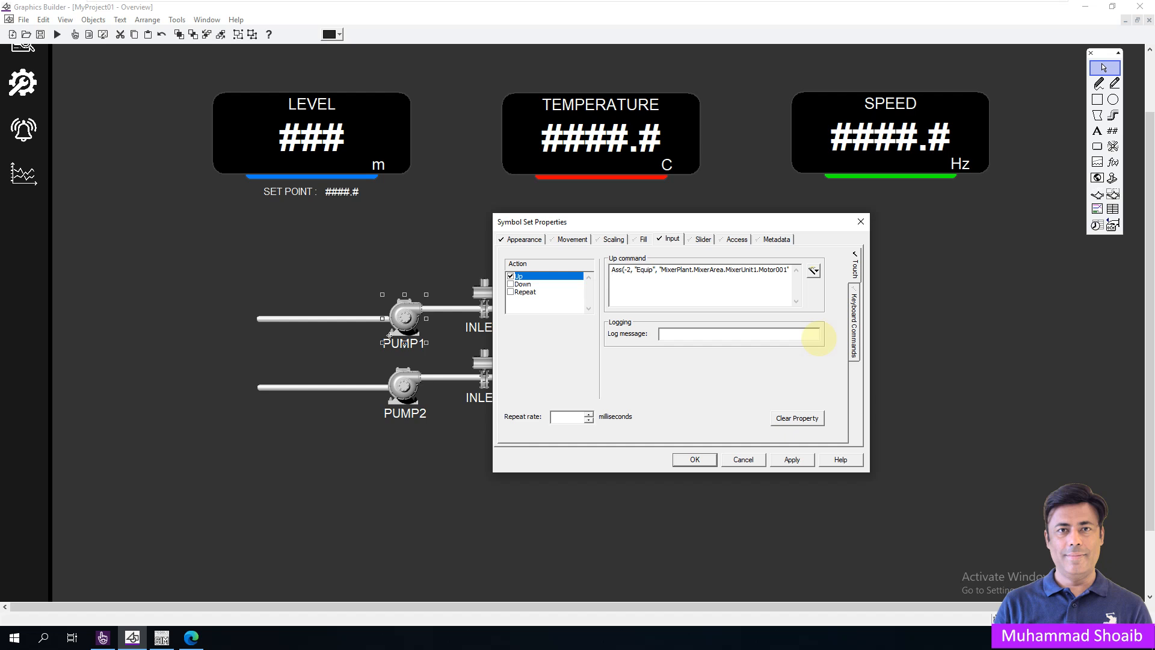
{"action": "left_click", "coordinate": [813, 271]}
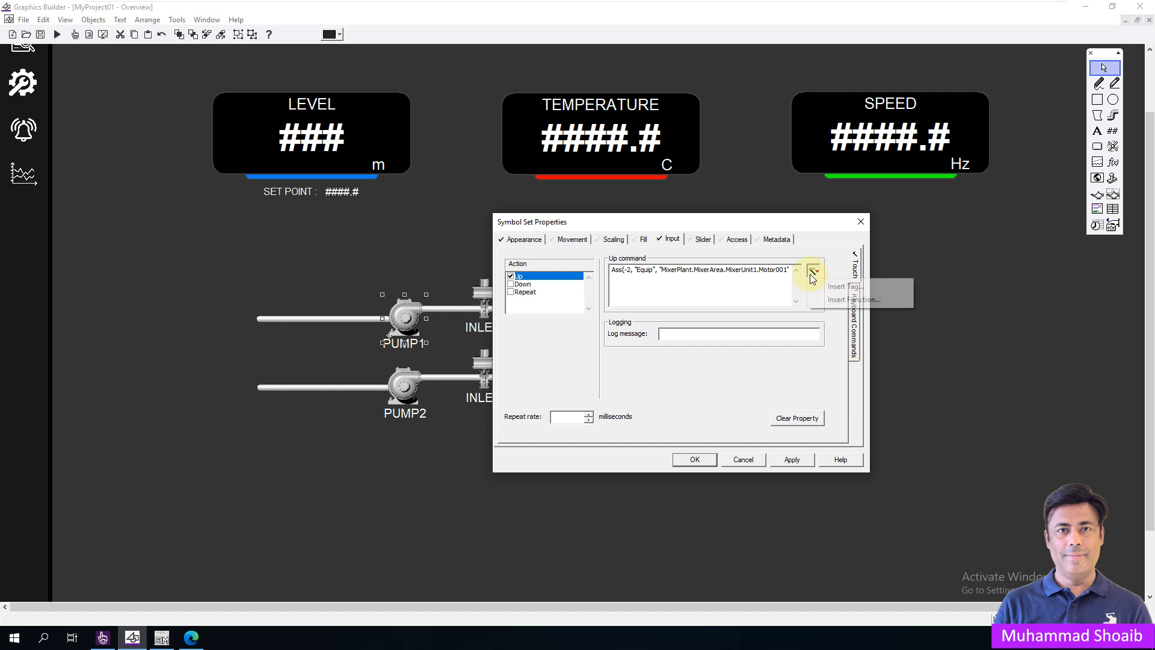
{"action": "left_click", "coordinate": [826, 304]}
{"action": "left_click", "coordinate": [694, 375]}
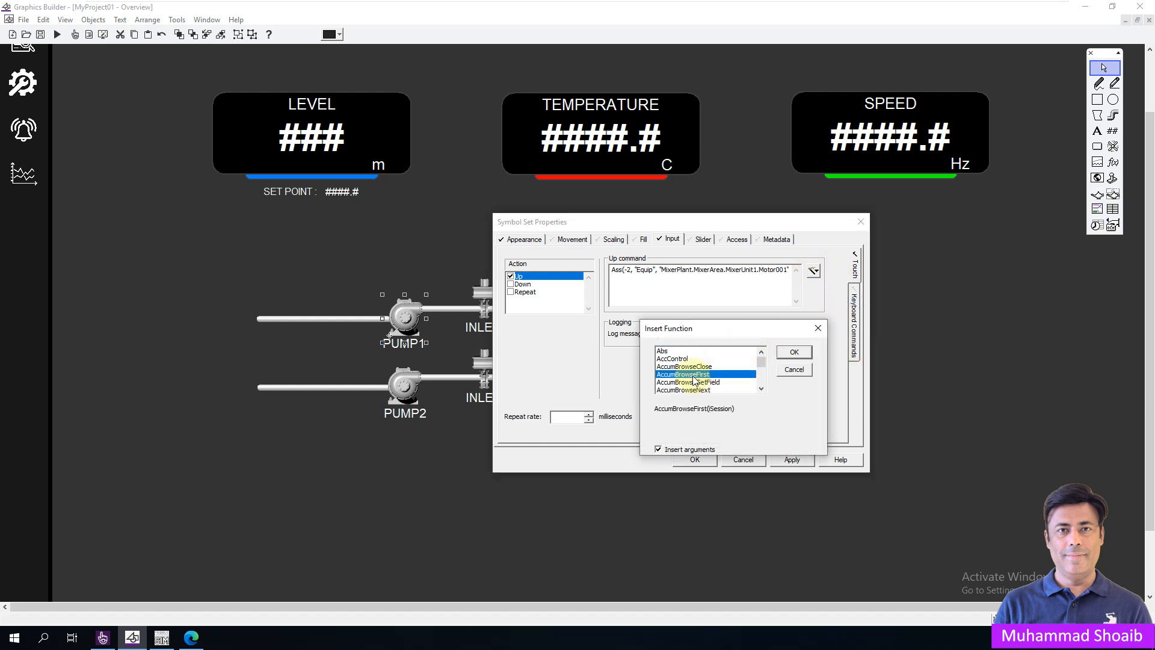
{"action": "type", "text": "wi"}
{"action": "left_click", "coordinate": [761, 390]}
{"action": "left_click", "coordinate": [761, 390]}
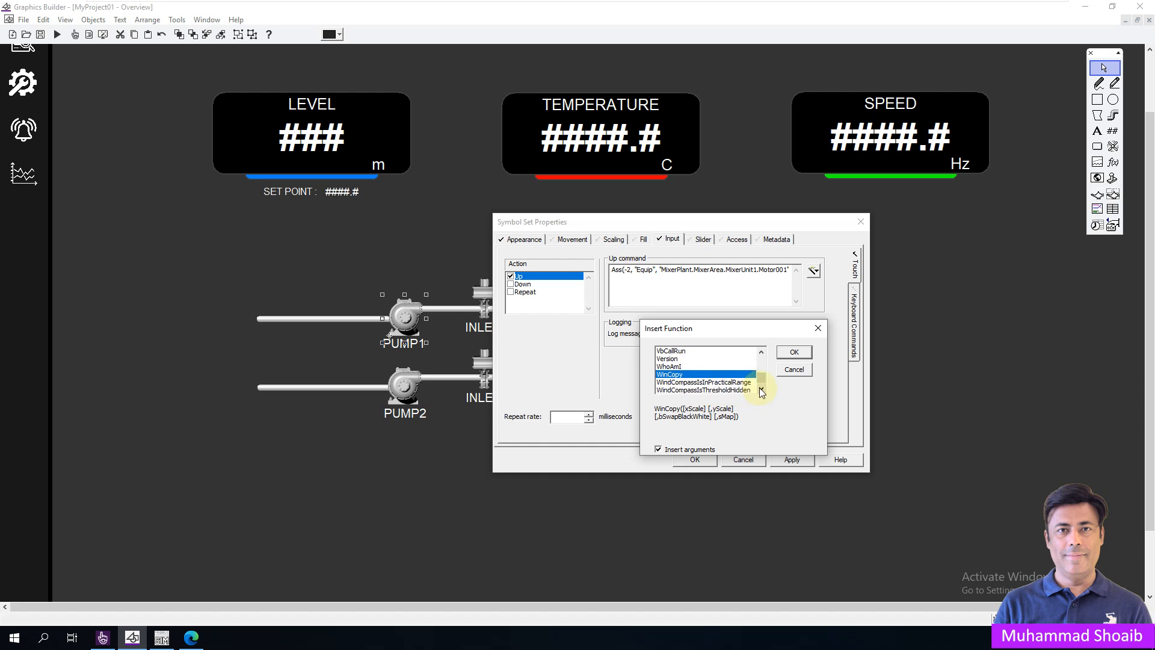
{"action": "left_click", "coordinate": [760, 389]}
{"action": "left_click", "coordinate": [760, 390]}
{"action": "left_click", "coordinate": [760, 390]}
{"action": "left_click", "coordinate": [760, 390]}
{"action": "left_click", "coordinate": [761, 390]}
{"action": "left_click", "coordinate": [761, 390]}
{"action": "left_click", "coordinate": [761, 389]}
{"action": "left_click", "coordinate": [761, 390]}
{"action": "left_click", "coordinate": [761, 390]}
{"action": "left_click", "coordinate": [761, 390]}
{"action": "left_click", "coordinate": [761, 390]}
{"action": "left_click", "coordinate": [761, 390]}
{"action": "left_click", "coordinate": [761, 390]}
{"action": "left_click", "coordinate": [761, 390]}
{"action": "left_click", "coordinate": [761, 390]}
{"action": "left_click", "coordinate": [761, 390]}
{"action": "left_click", "coordinate": [761, 390]}
{"action": "left_click", "coordinate": [761, 390]}
{"action": "left_click", "coordinate": [682, 374]}
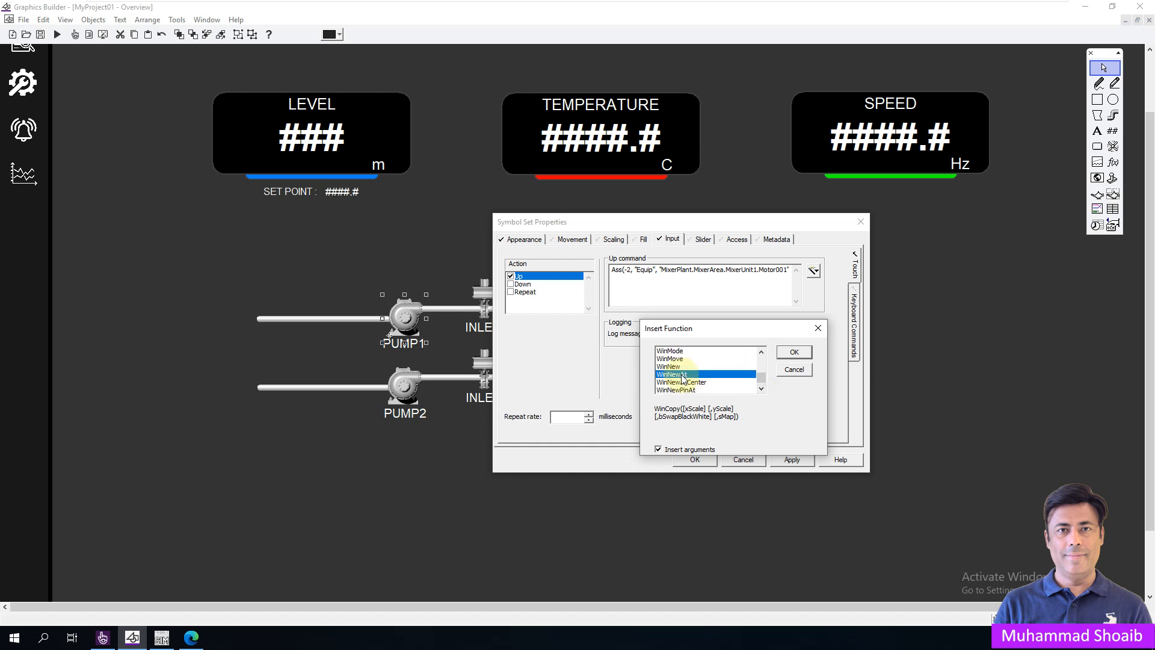
{"action": "left_click", "coordinate": [793, 352]}
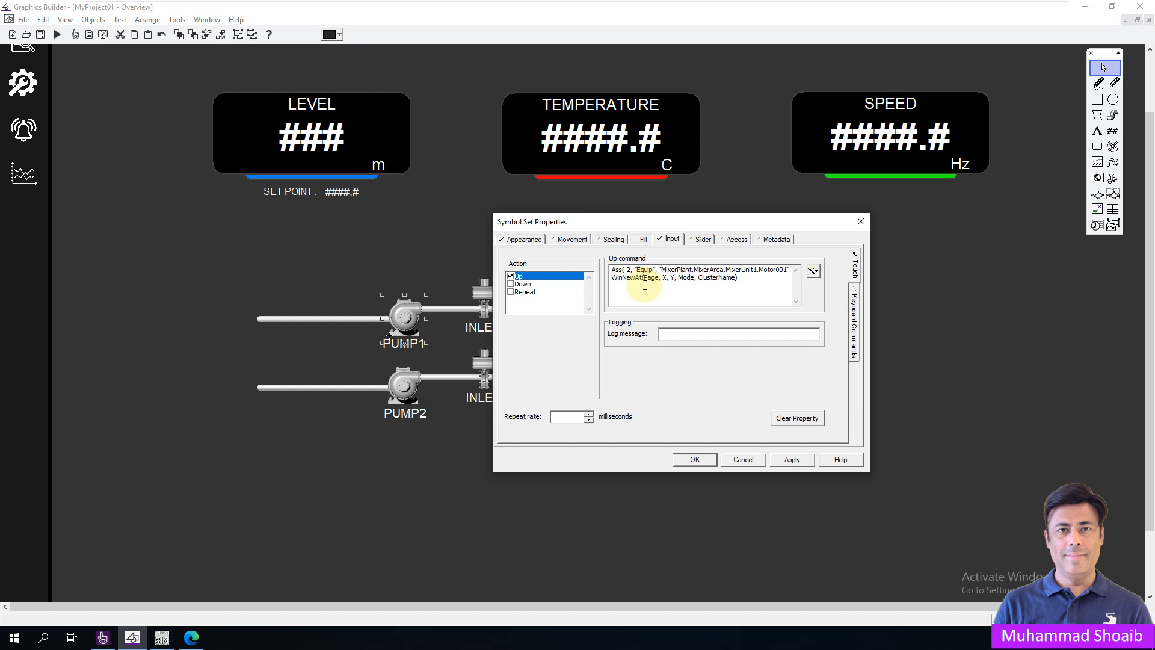
Set the WinNewAt function's Page argument to "!PumpFaceplate" and its X and Y arguments to 100
{"action": "left_click_drag", "start_coordinate": [660, 276], "coordinate": [645, 274]}
{"action": "left_click", "coordinate": [662, 279]}
{"action": "left_click_drag", "start_coordinate": [662, 278], "coordinate": [643, 278]}
{"action": "type", "text": "\"\""}
{"action": "type", "text": "!PumpFaceplate"}
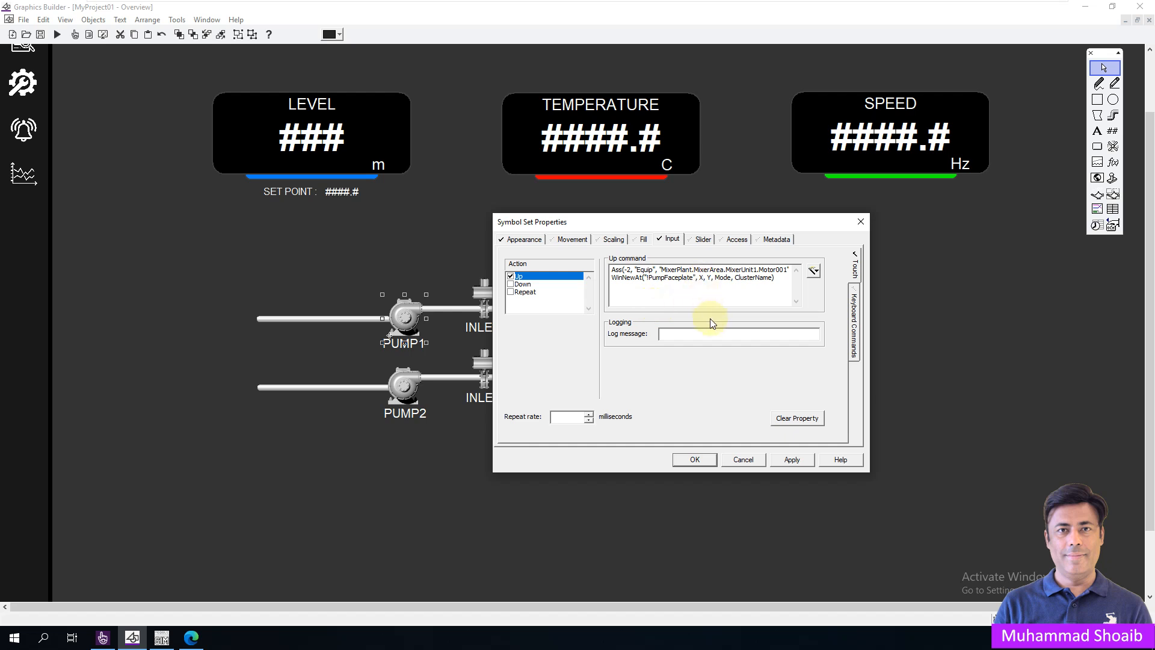
{"action": "key", "text": "BackSpace"}
{"action": "type", "text": "100"}
{"action": "key", "text": "BackSpace"}
{"action": "type", "text": "100"}
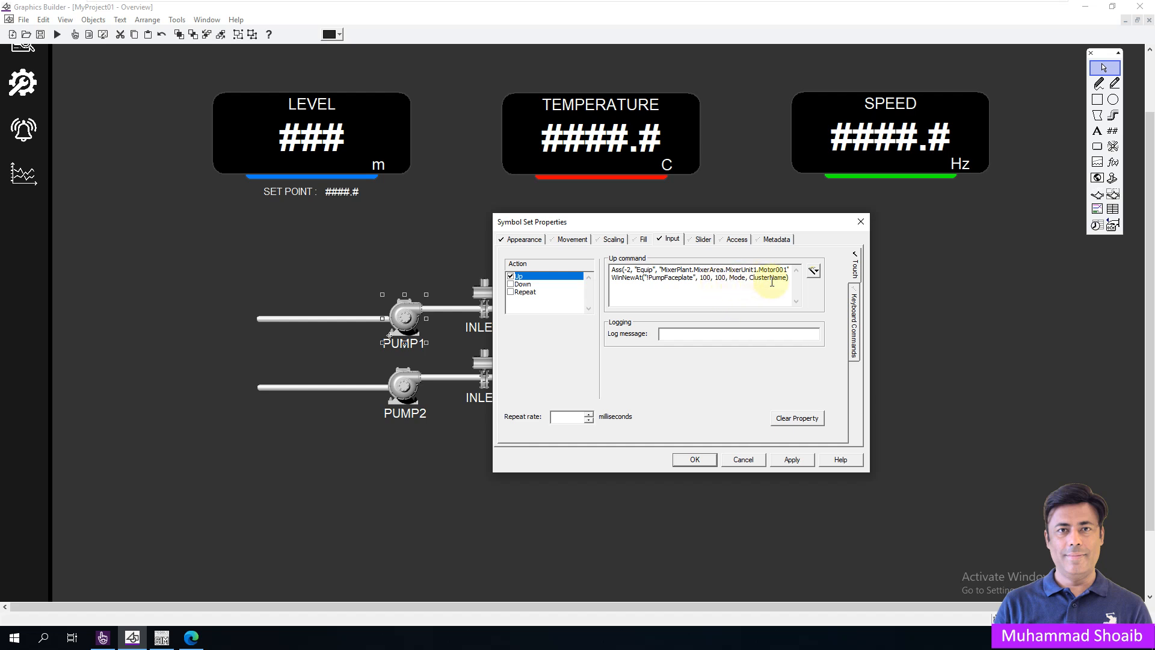
Replace WinNewAt's Mode and ClusterName arguments with 1+8+512, end the line with a semicolon, and apply the PUMP1 symbol properties
{"action": "left_click_drag", "start_coordinate": [786, 279], "coordinate": [730, 278]}
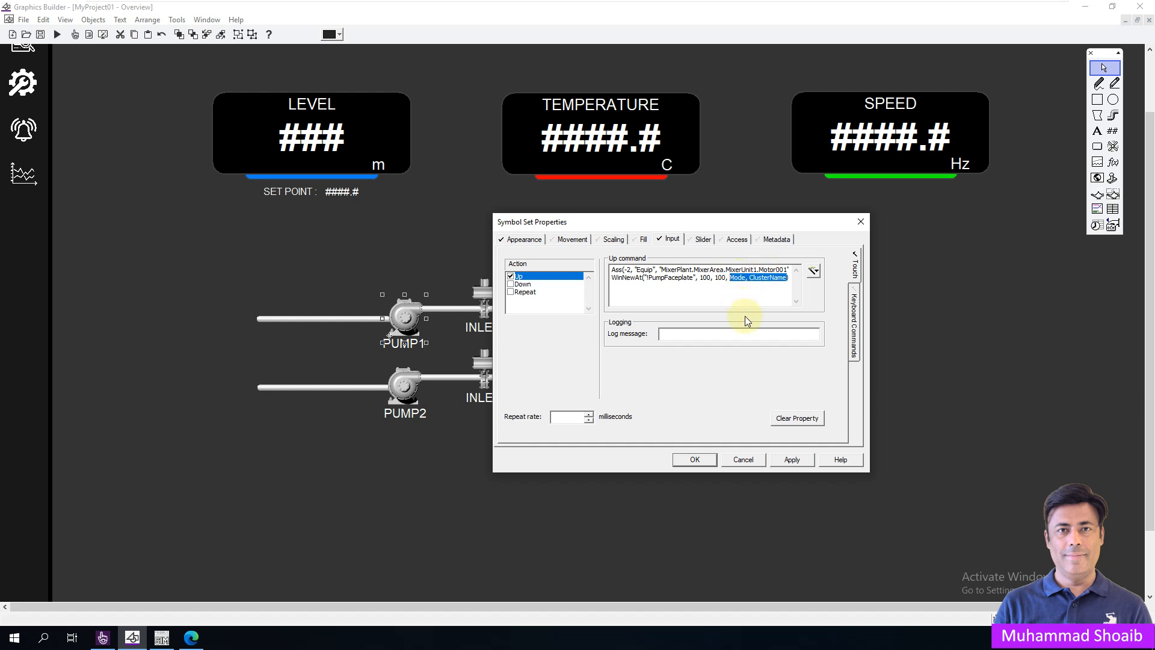
{"action": "type", "text": "1+8+512)"}
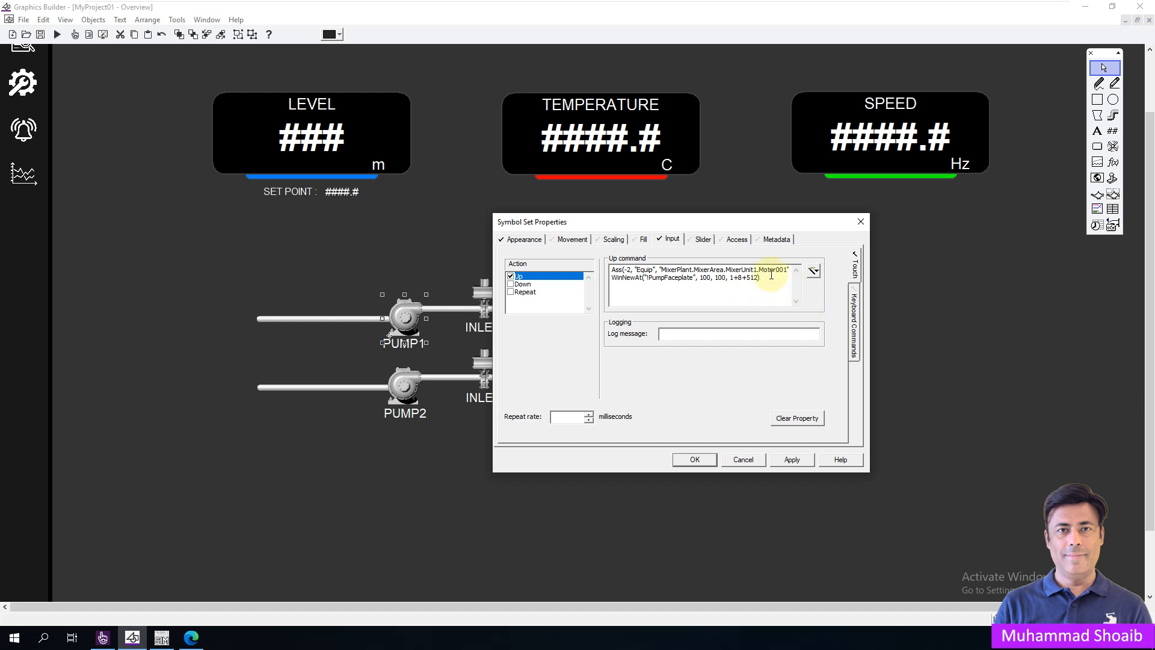
{"action": "type", "text": ";"}
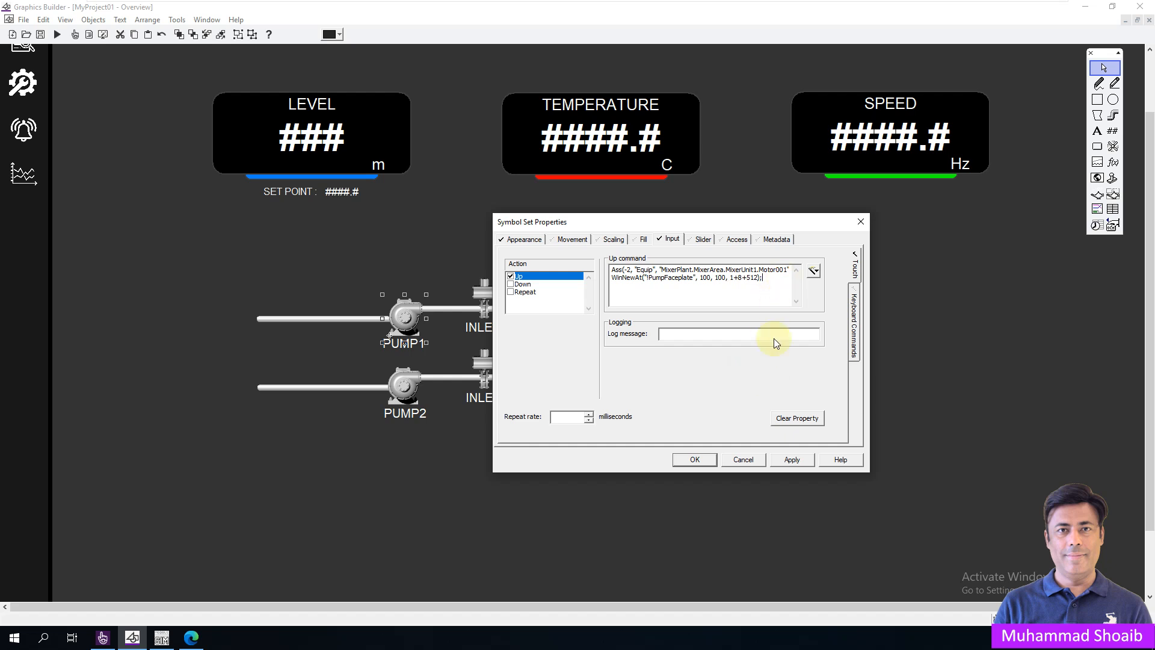
{"action": "left_click", "coordinate": [789, 460]}
{"action": "left_click", "coordinate": [685, 458]}
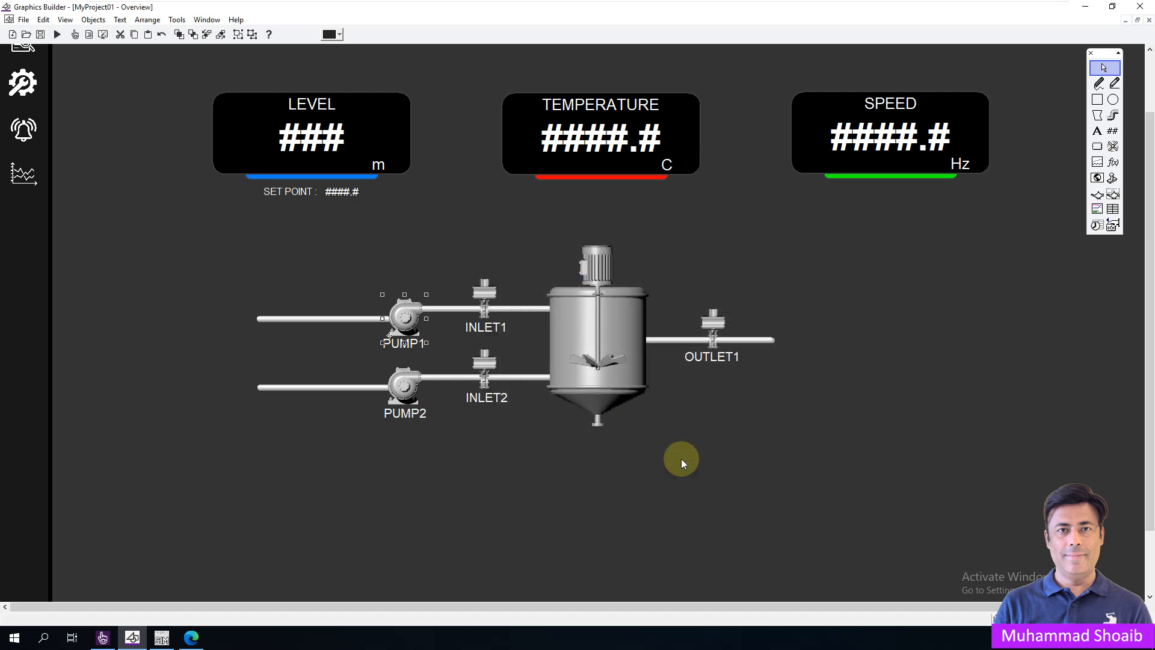
{"action": "double_click", "coordinate": [402, 317]}
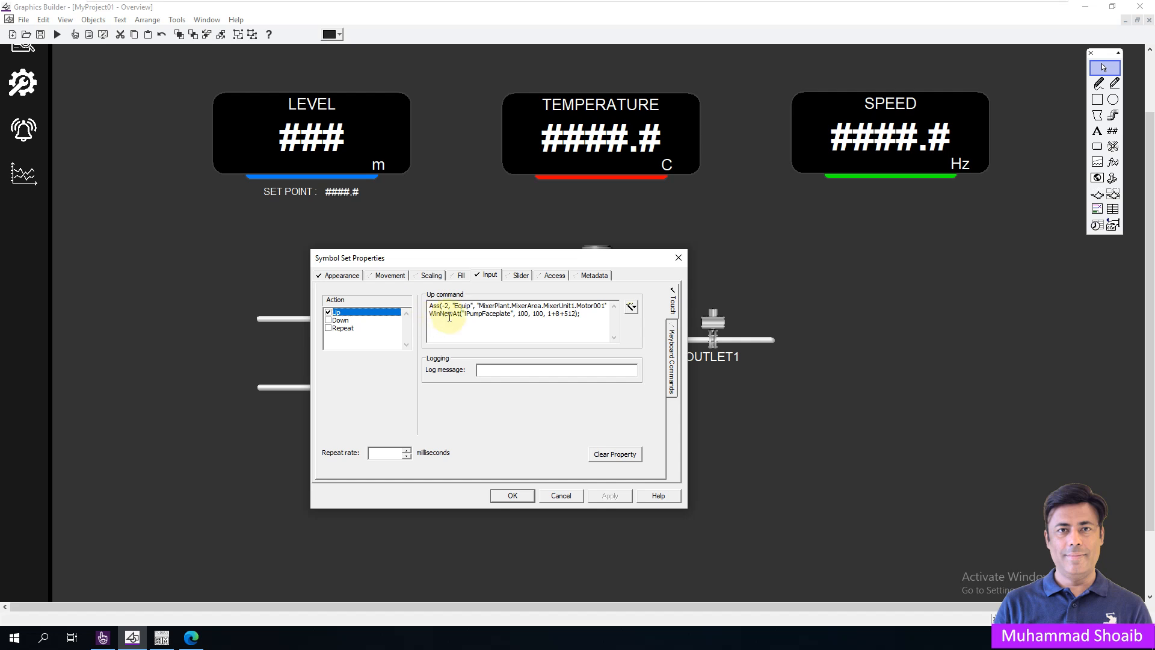
{"action": "left_click", "coordinate": [514, 494]}
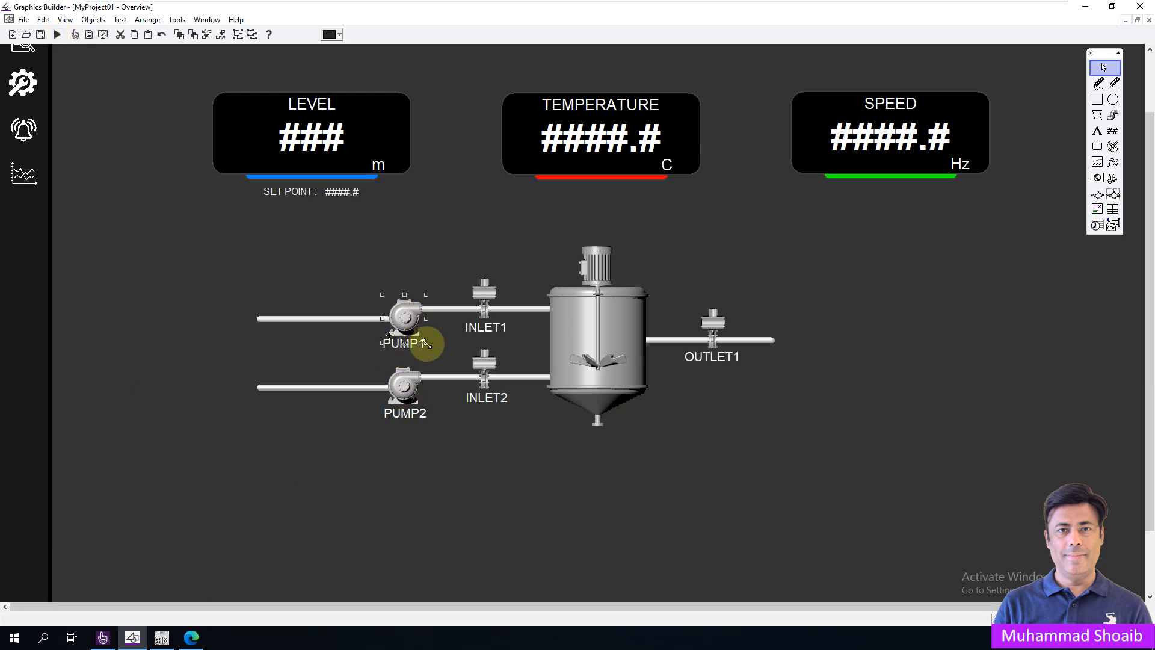
Save the Overview page and close it
{"action": "left_click", "coordinate": [42, 35]}
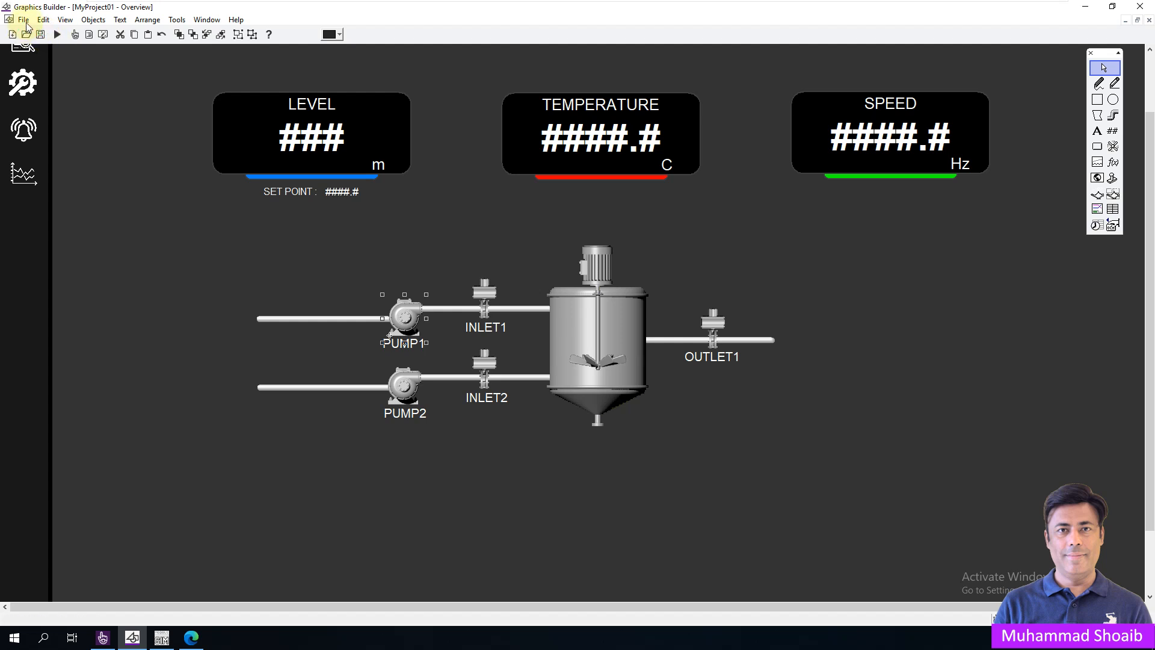
{"action": "left_click", "coordinate": [25, 21]}
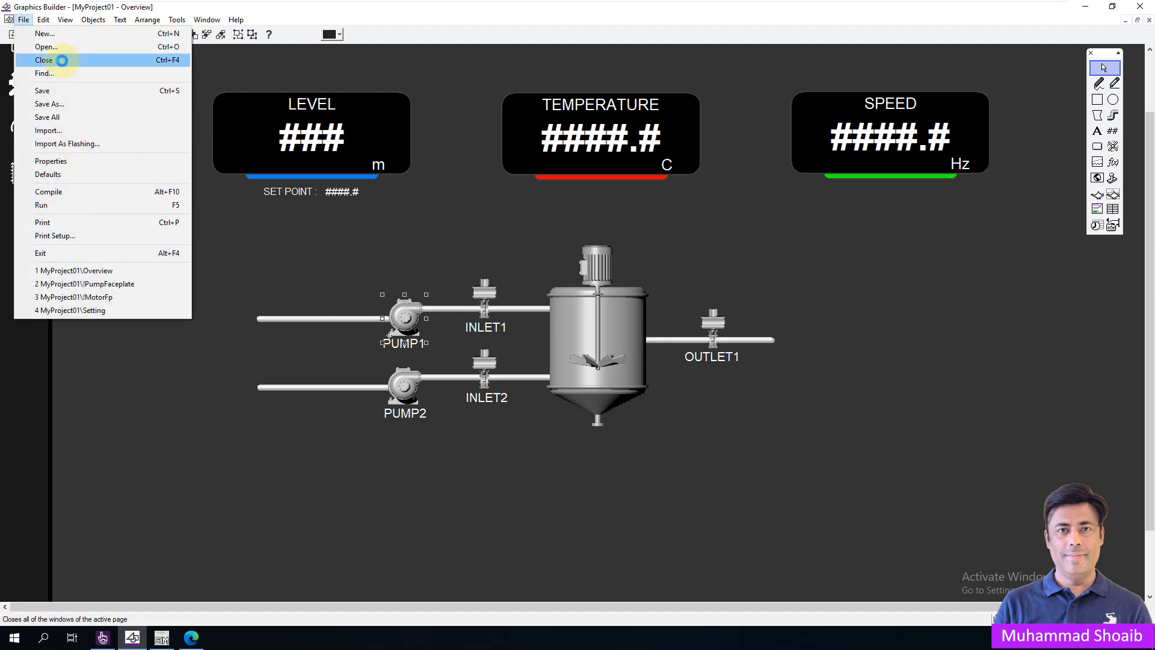
{"action": "left_click", "coordinate": [61, 60]}
Compile MyProject01 in Plant SCADA Studio and run it in Demo Mode
{"action": "left_click", "coordinate": [102, 638]}
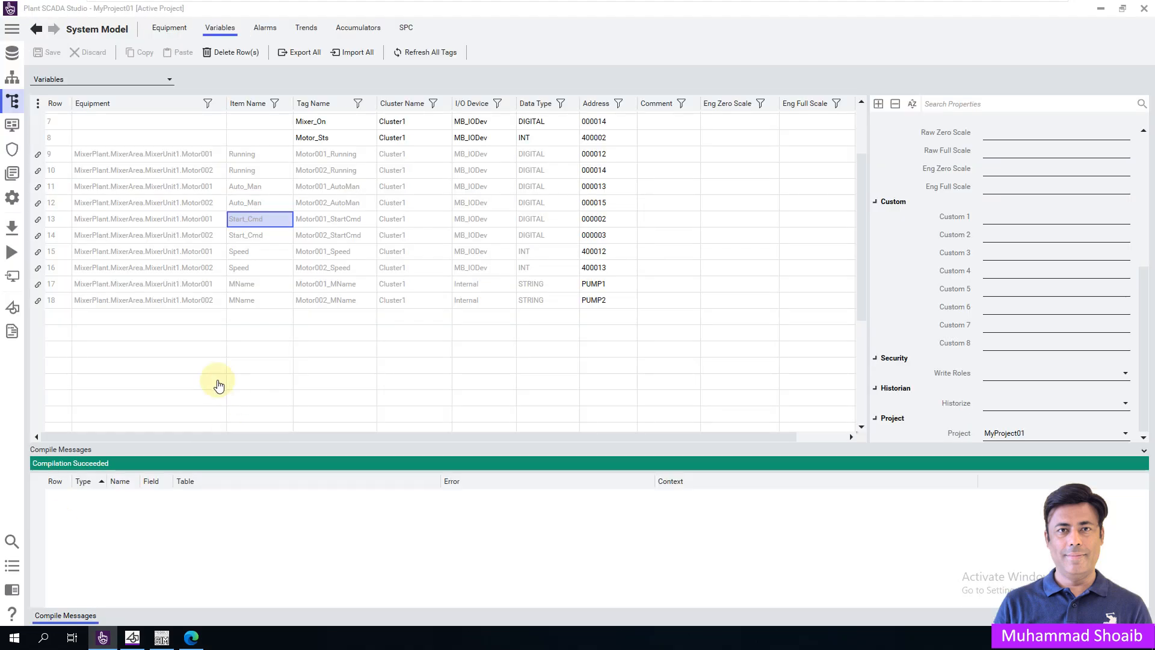
{"action": "left_click", "coordinate": [13, 226]}
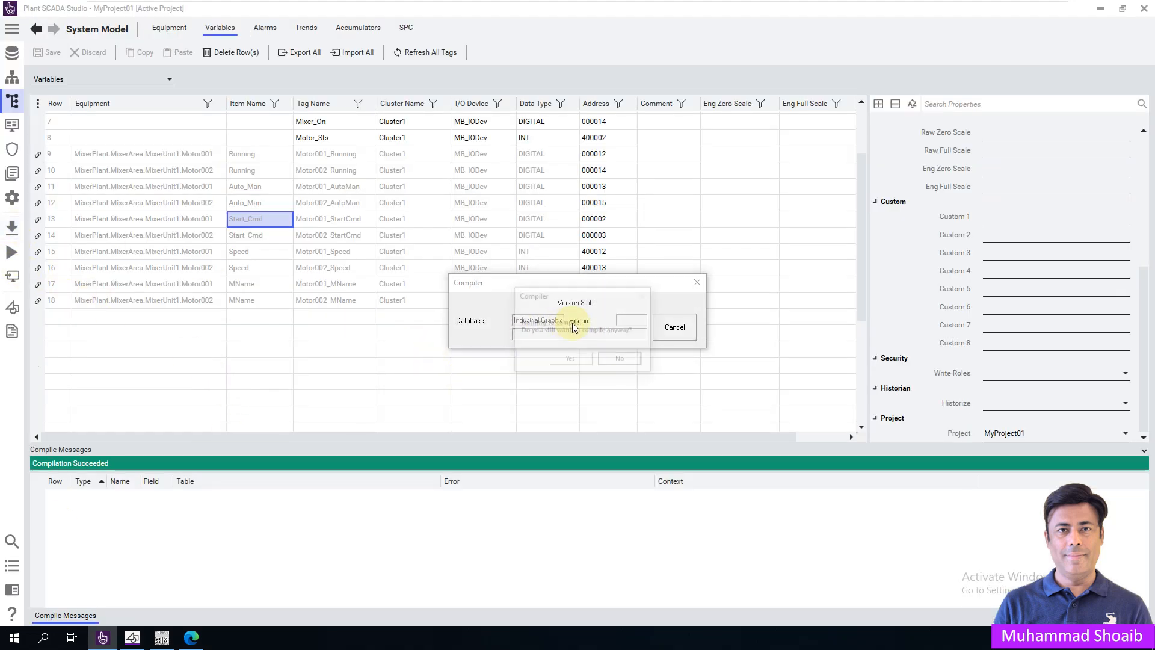
{"action": "left_click", "coordinate": [575, 359]}
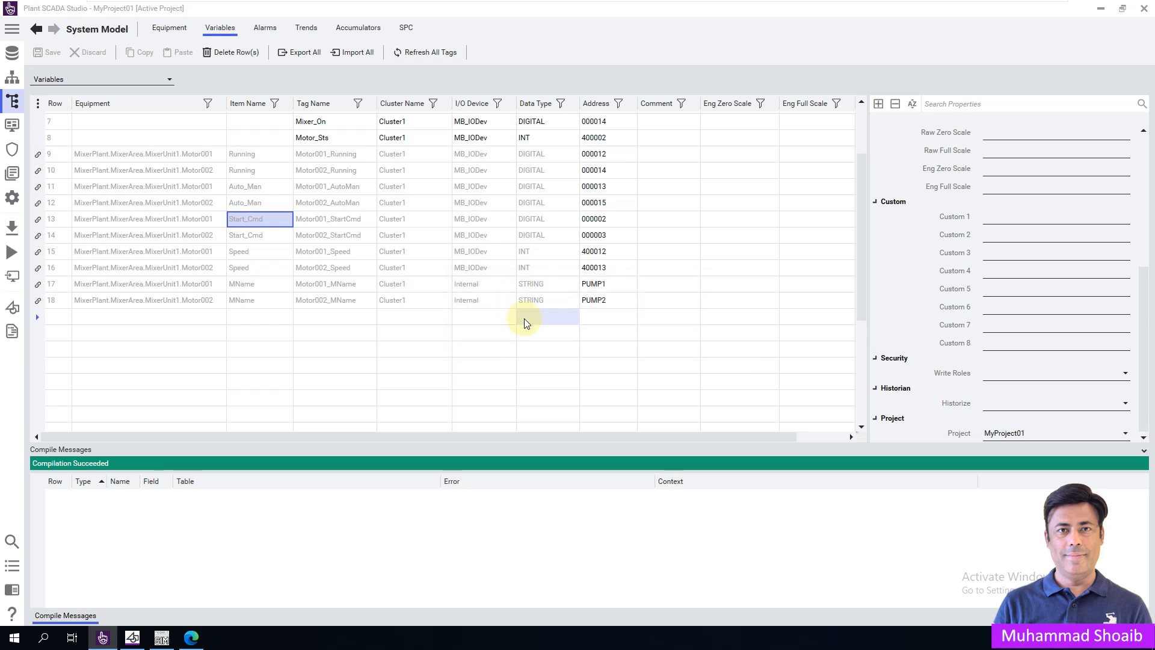
{"action": "left_click", "coordinate": [12, 254]}
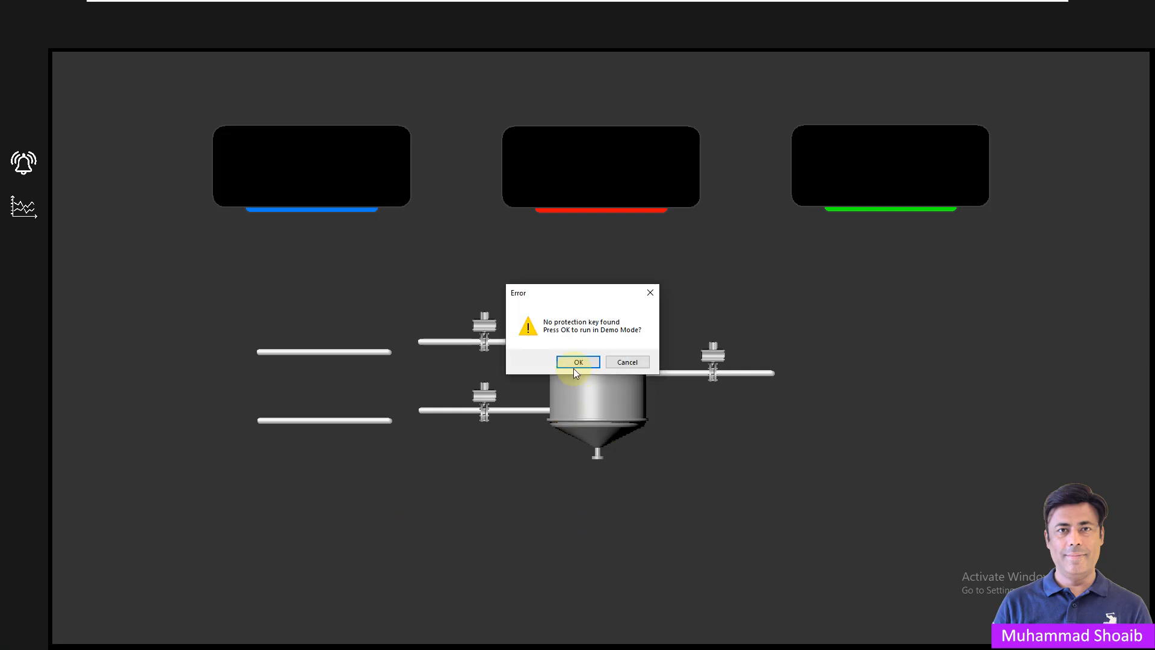
{"action": "left_click", "coordinate": [576, 363]}
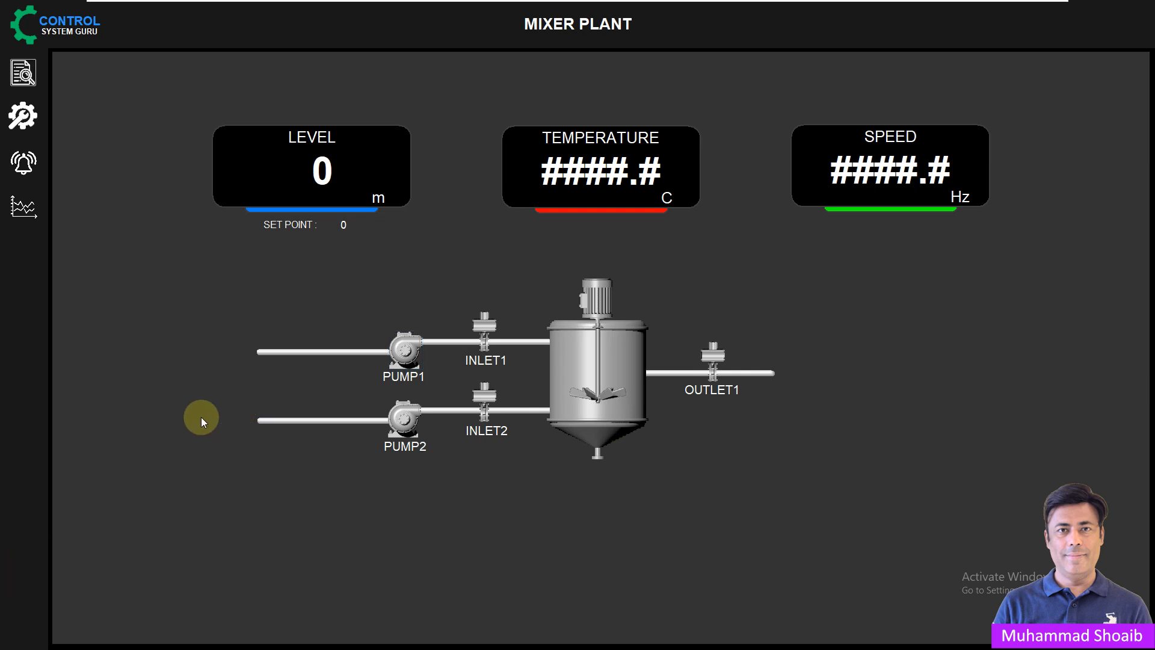
Open the PUMP1 faceplate in the runtime, test its Start and Stop commands, and move the pop-up next to the pumps
{"action": "left_click", "coordinate": [407, 352]}
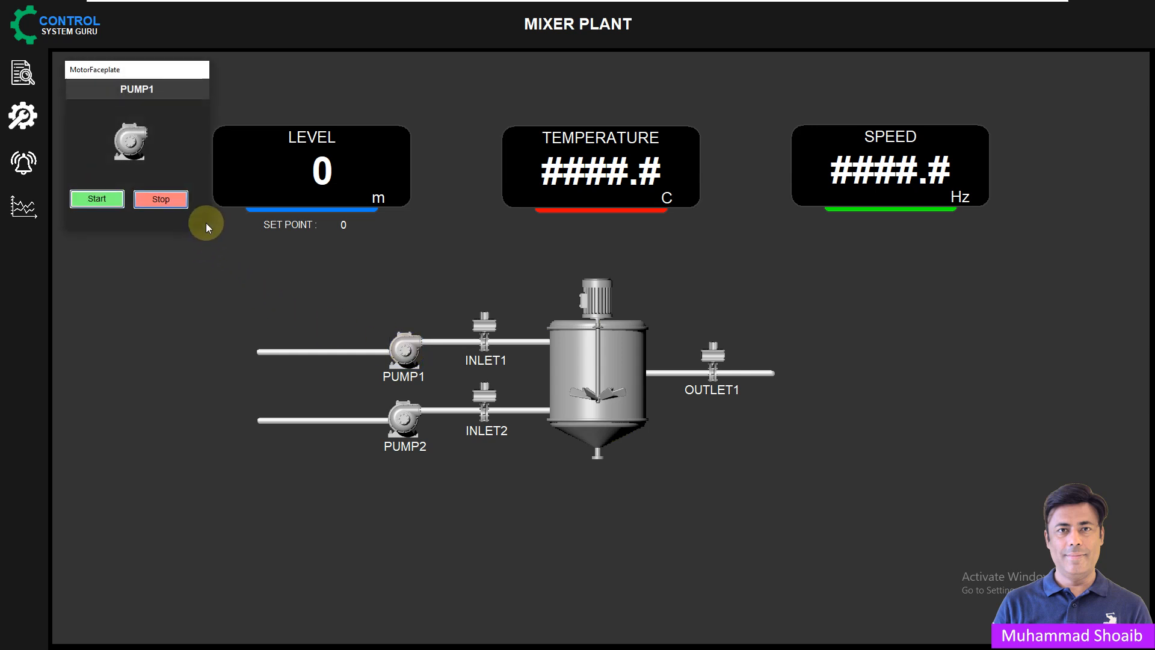
{"action": "left_click_drag", "start_coordinate": [103, 77], "coordinate": [206, 276]}
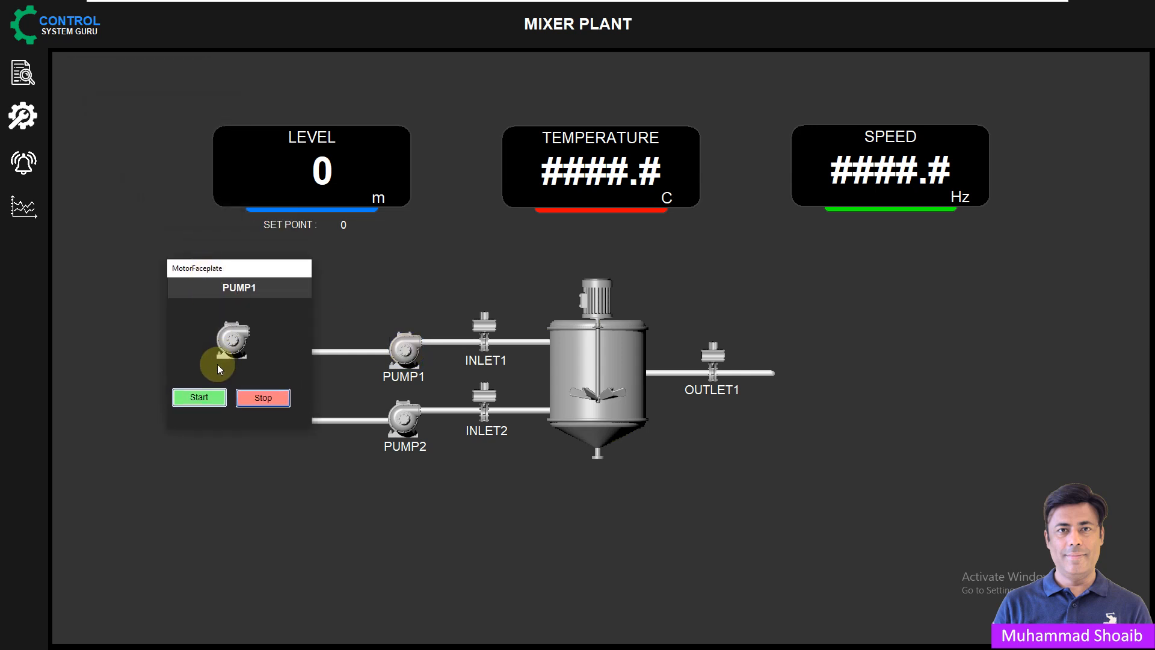
{"action": "left_click", "coordinate": [199, 398]}
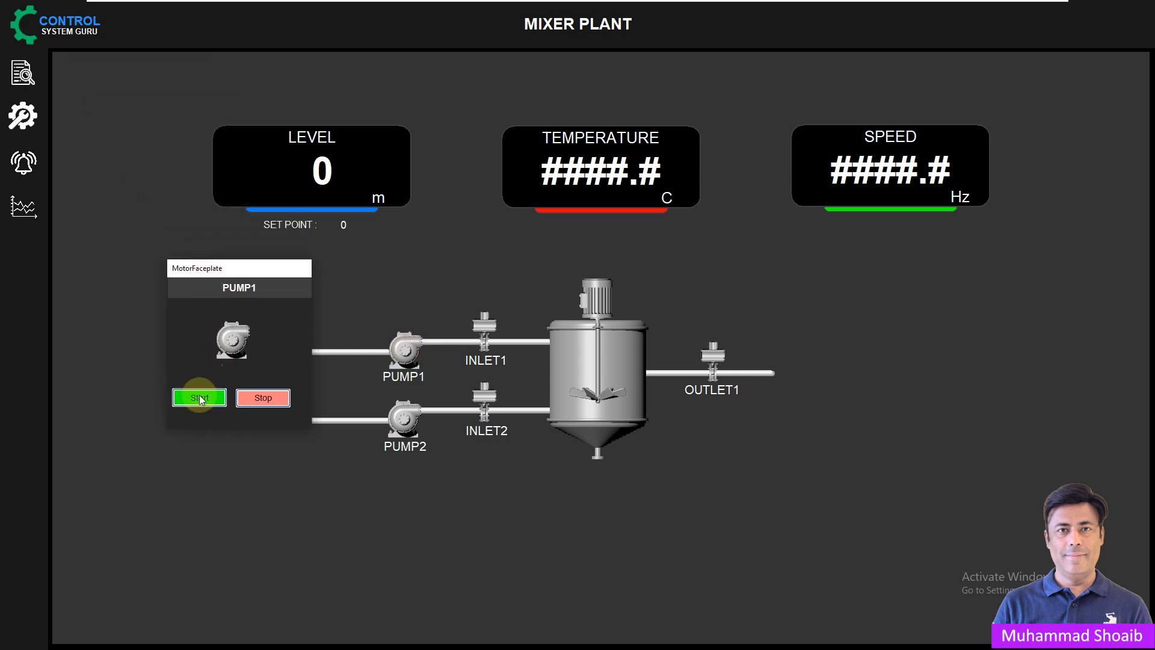
{"action": "left_click", "coordinate": [262, 398]}
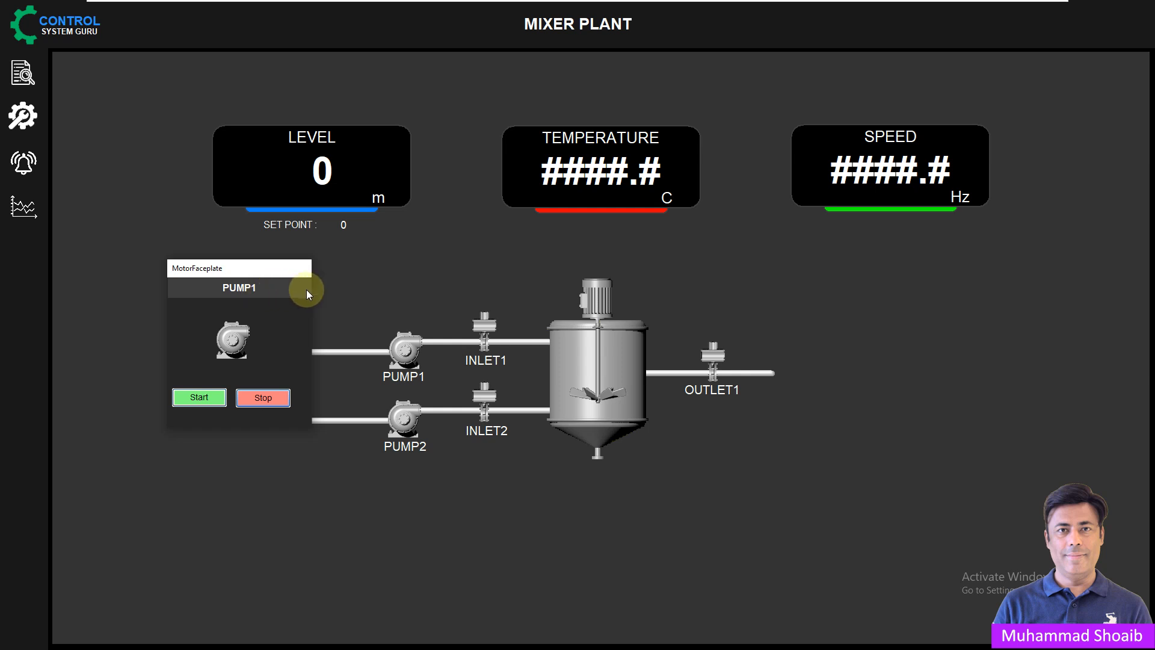
{"action": "left_click_drag", "start_coordinate": [288, 267], "coordinate": [343, 258]}
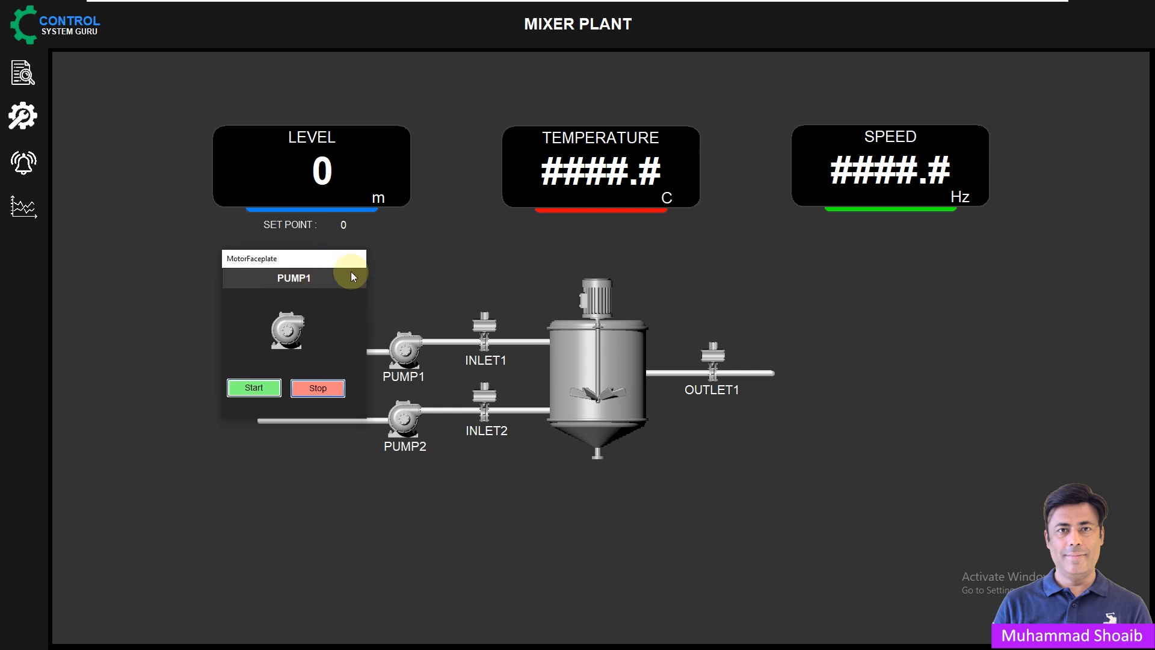
Shut down all runtime processes from the Runtime Manager
{"action": "key", "text": "super"}
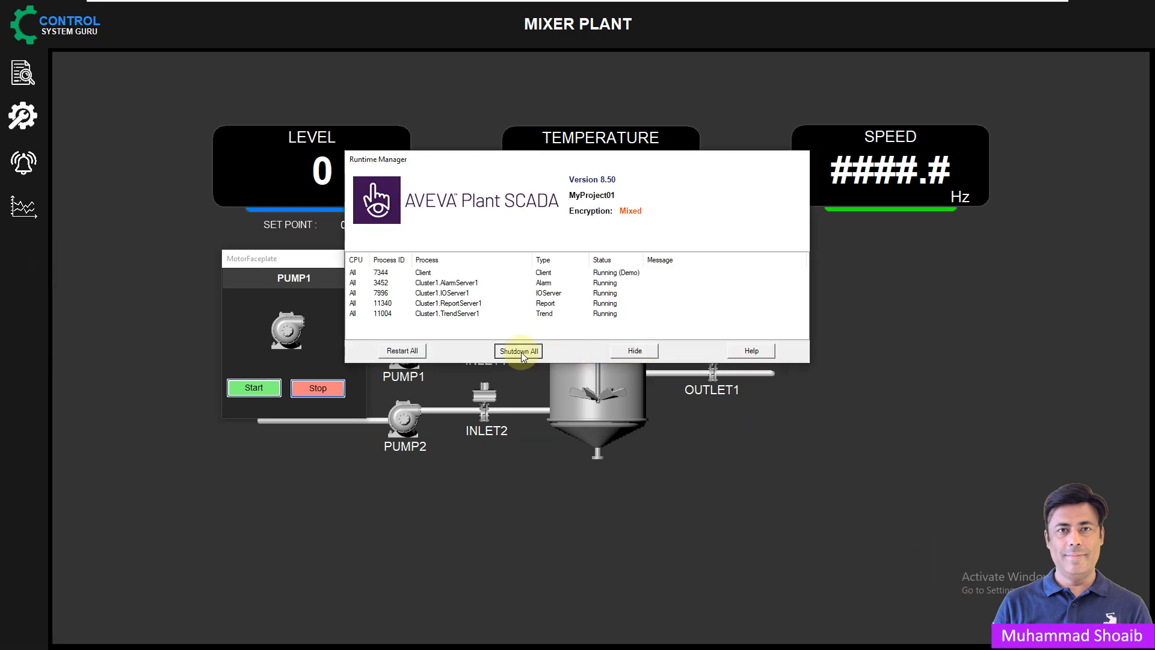
{"action": "left_click", "coordinate": [521, 352]}
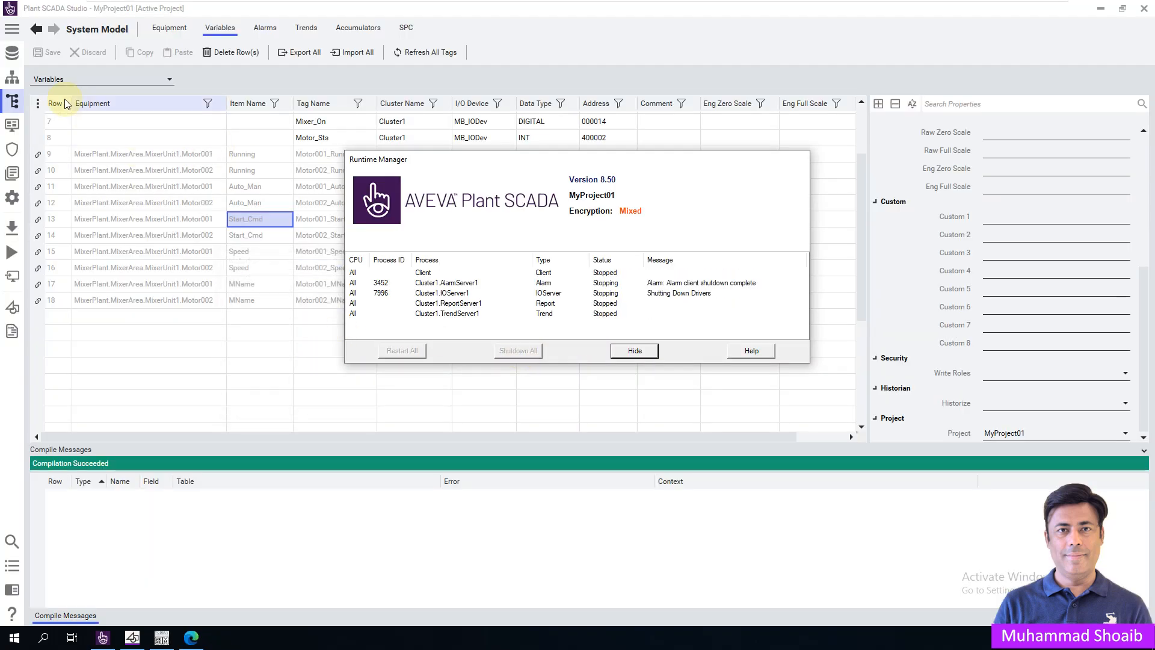
Open the !PumpFaceplate page, insert the linked close symbol from the icons_32x32 library, and place it at the header's right end
{"action": "left_click", "coordinate": [16, 133]}
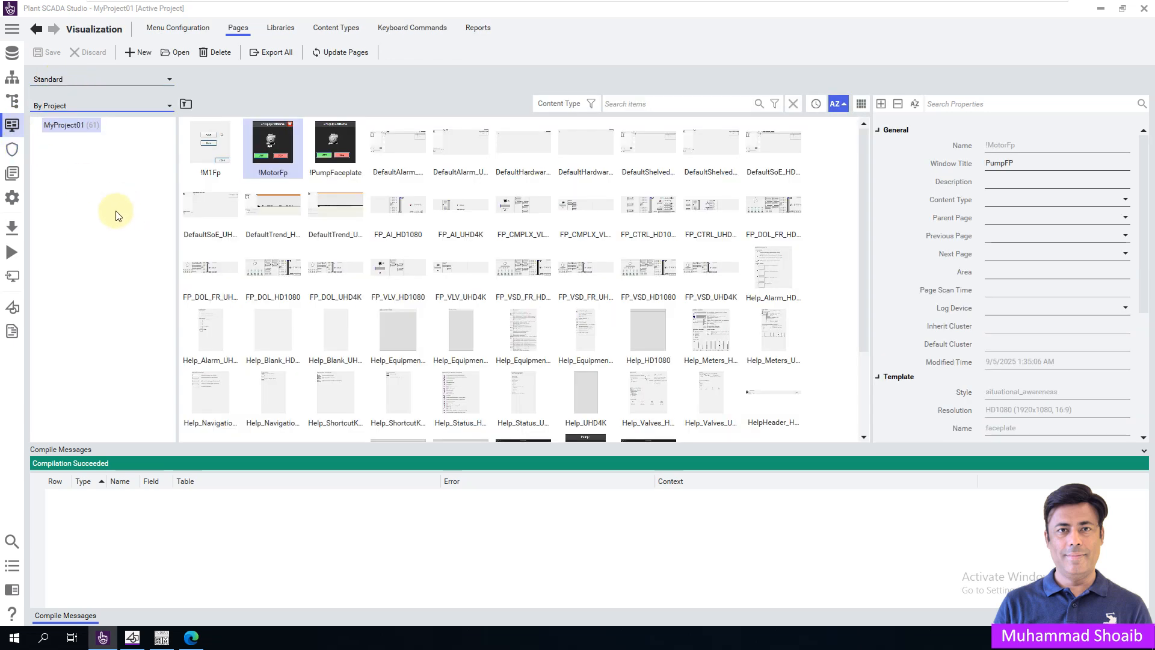
{"action": "double_click", "coordinate": [333, 139]}
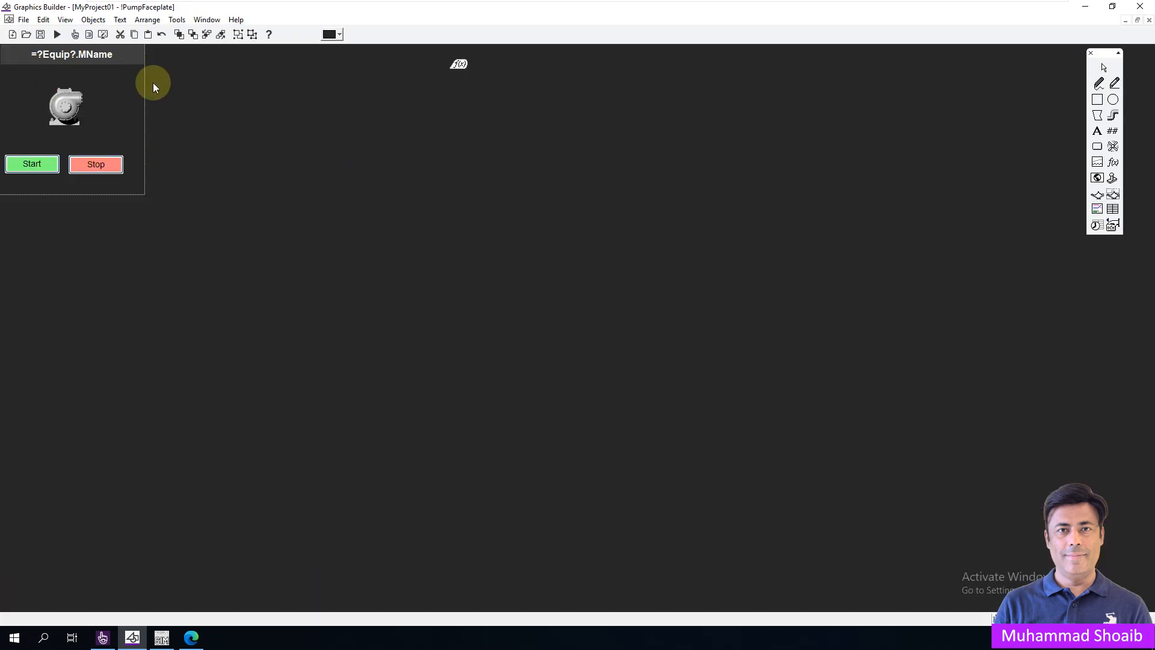
{"action": "left_click", "coordinate": [1112, 180]}
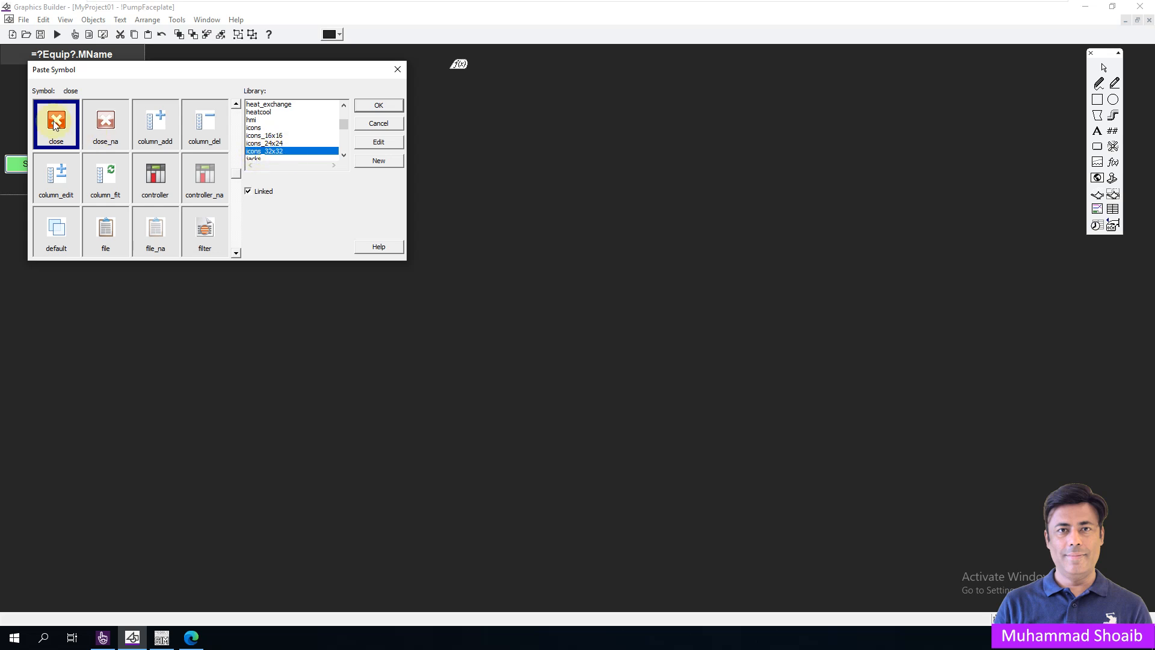
{"action": "left_click", "coordinate": [379, 105]}
{"action": "left_click_drag", "start_coordinate": [70, 118], "coordinate": [134, 57]}
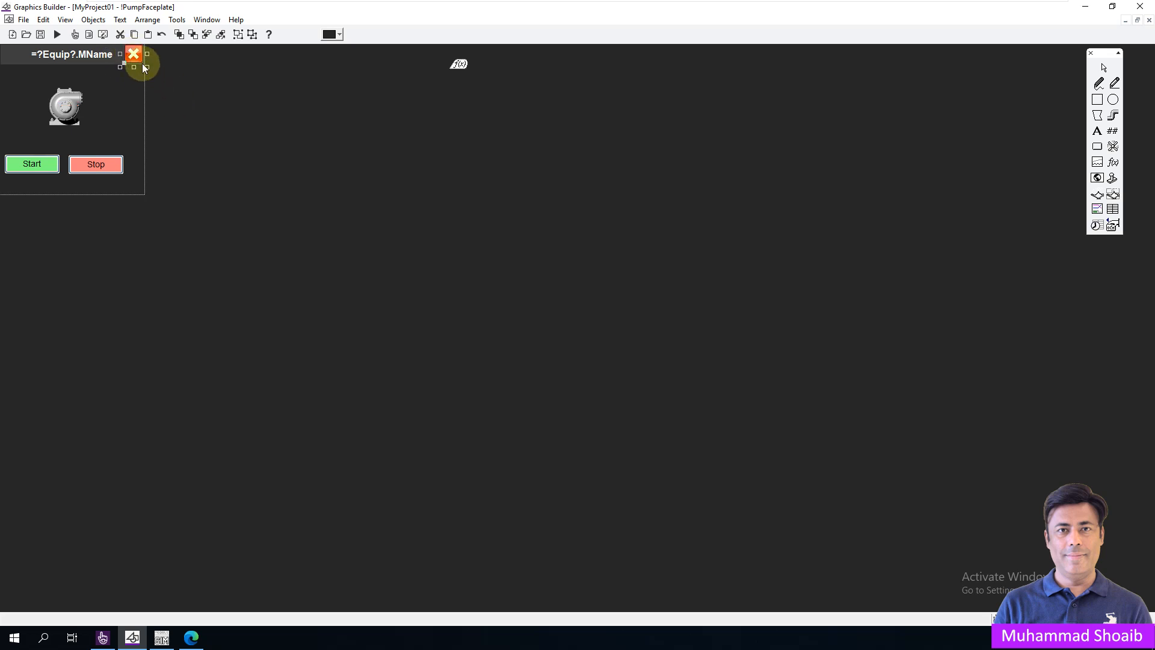
Assign the WinFree() function as the touch Up command of the faceplate's close symbol
{"action": "double_click", "coordinate": [133, 57]}
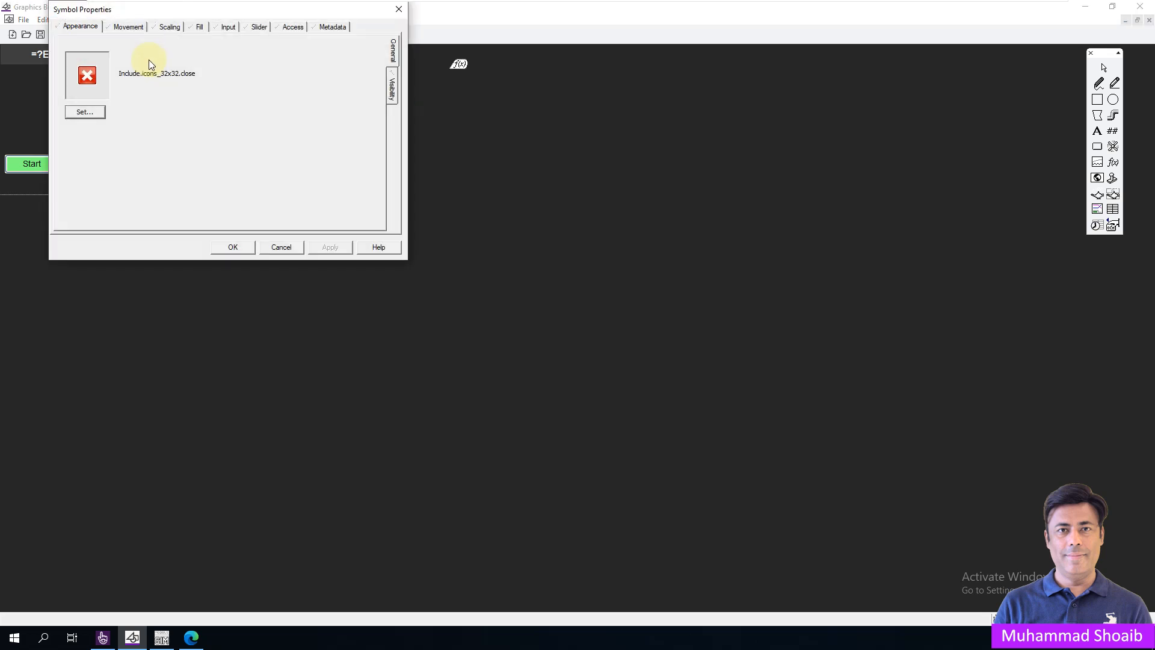
{"action": "left_click", "coordinate": [227, 26]}
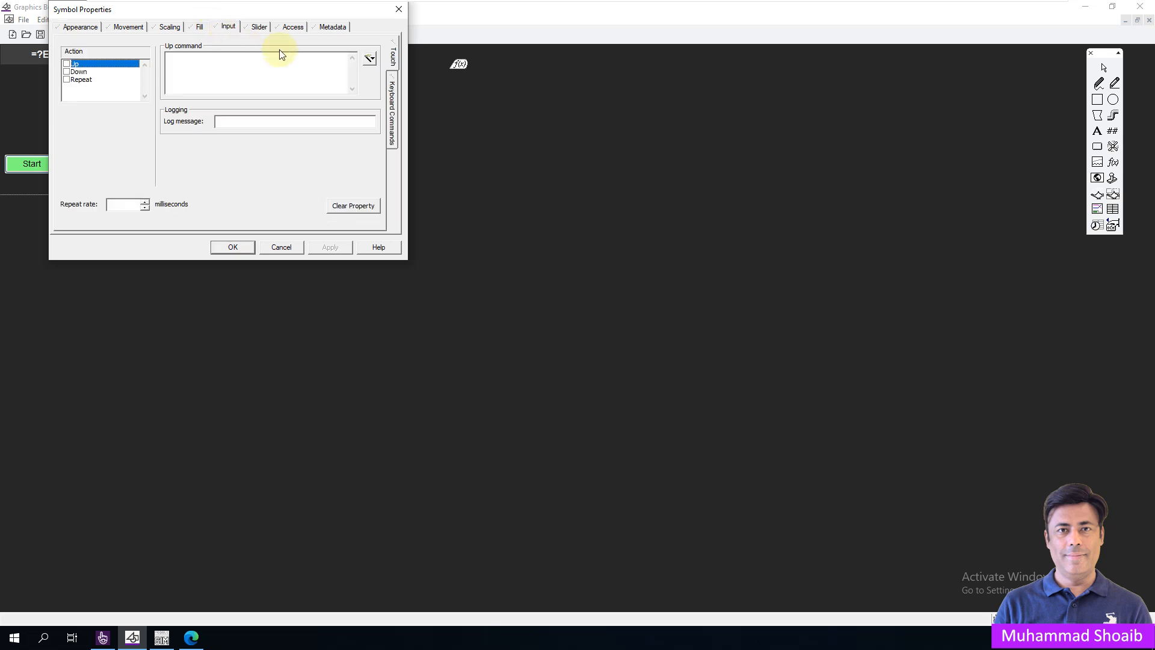
{"action": "left_click", "coordinate": [369, 60]}
{"action": "left_click", "coordinate": [394, 88]}
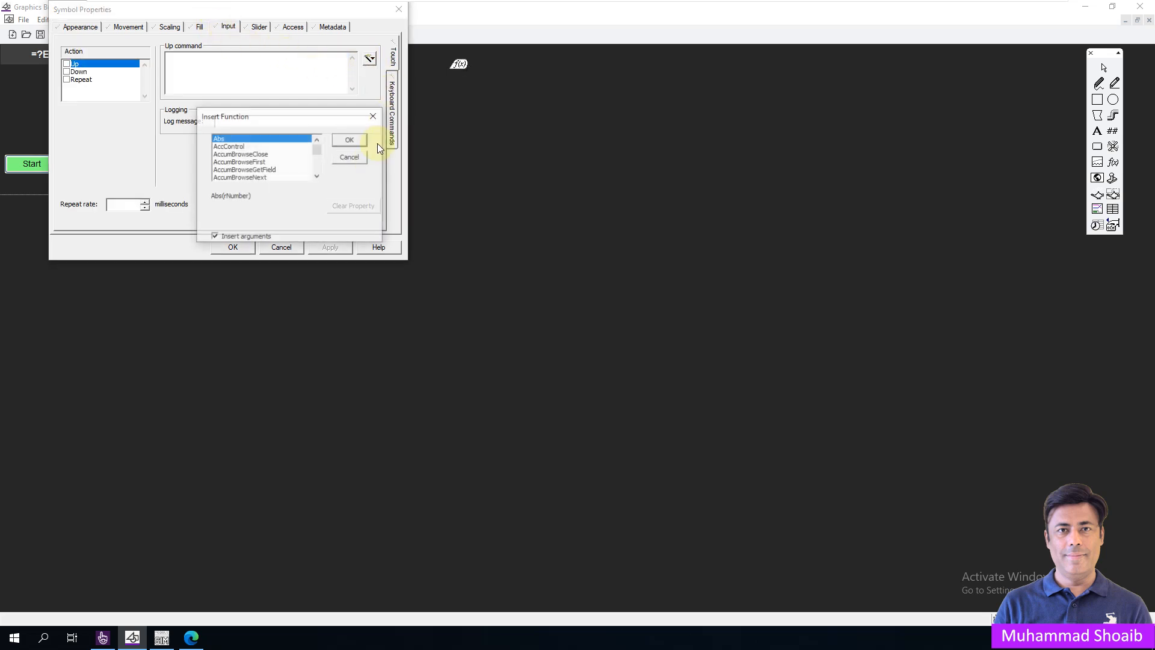
{"action": "left_click", "coordinate": [263, 171]}
{"action": "type", "text": "wi"}
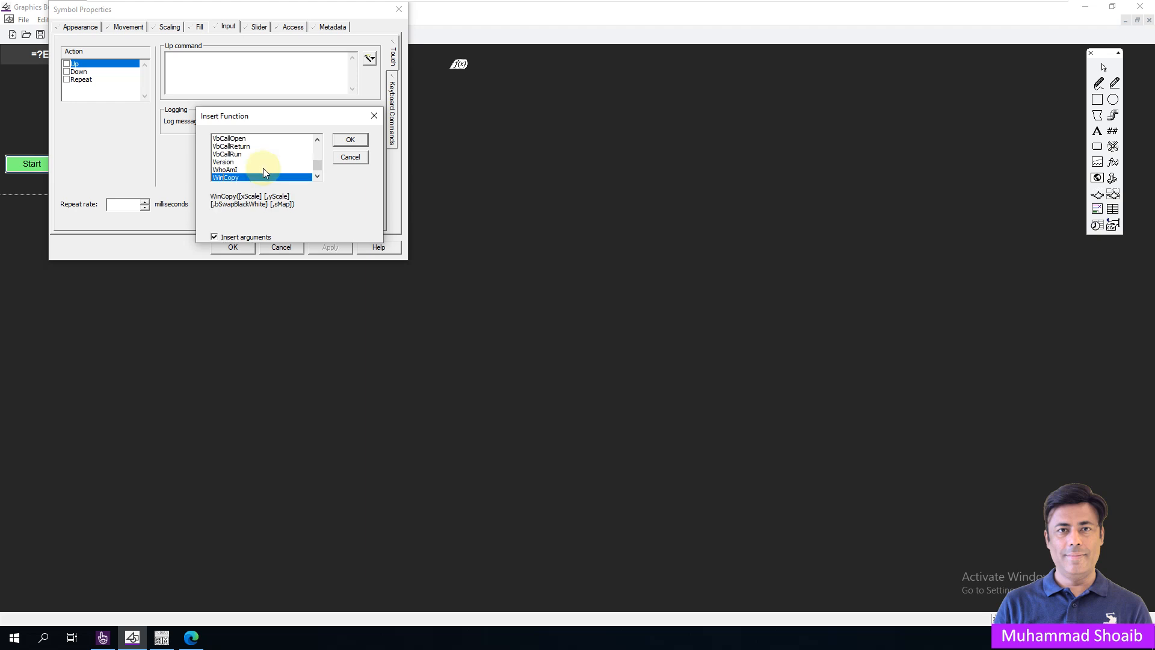
{"action": "scroll", "coordinate": [284, 169], "scroll_direction": "down", "scroll_amount": 1}
{"action": "scroll", "coordinate": [285, 172], "scroll_direction": "down", "scroll_amount": 1}
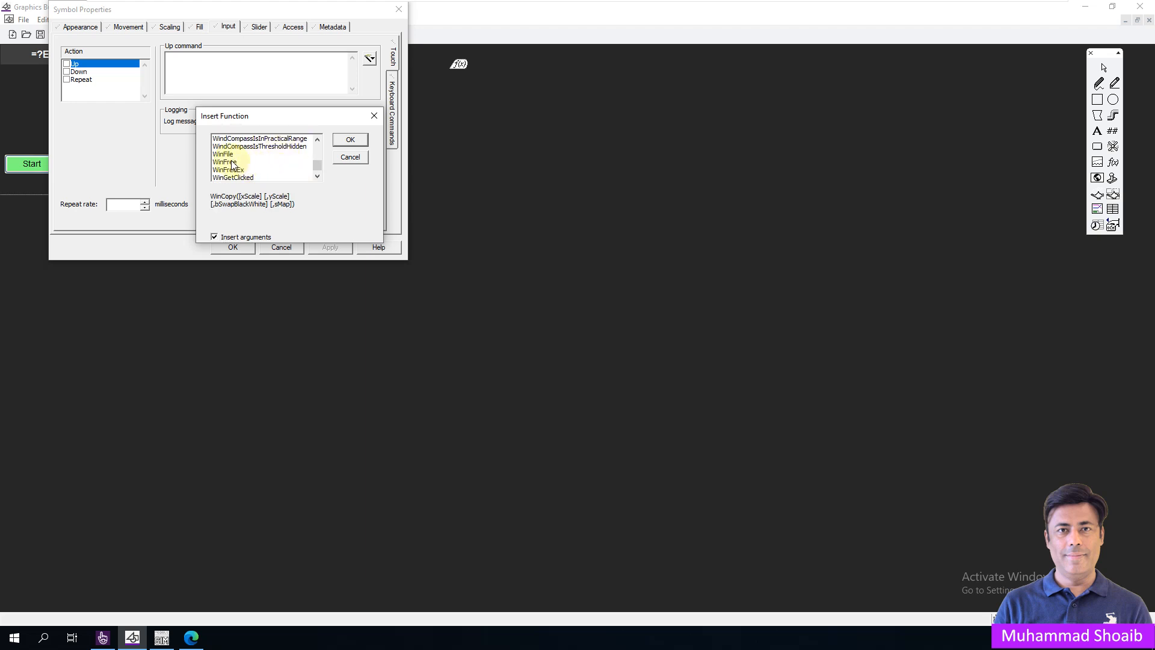
{"action": "left_click", "coordinate": [240, 162]}
{"action": "left_click", "coordinate": [342, 139]}
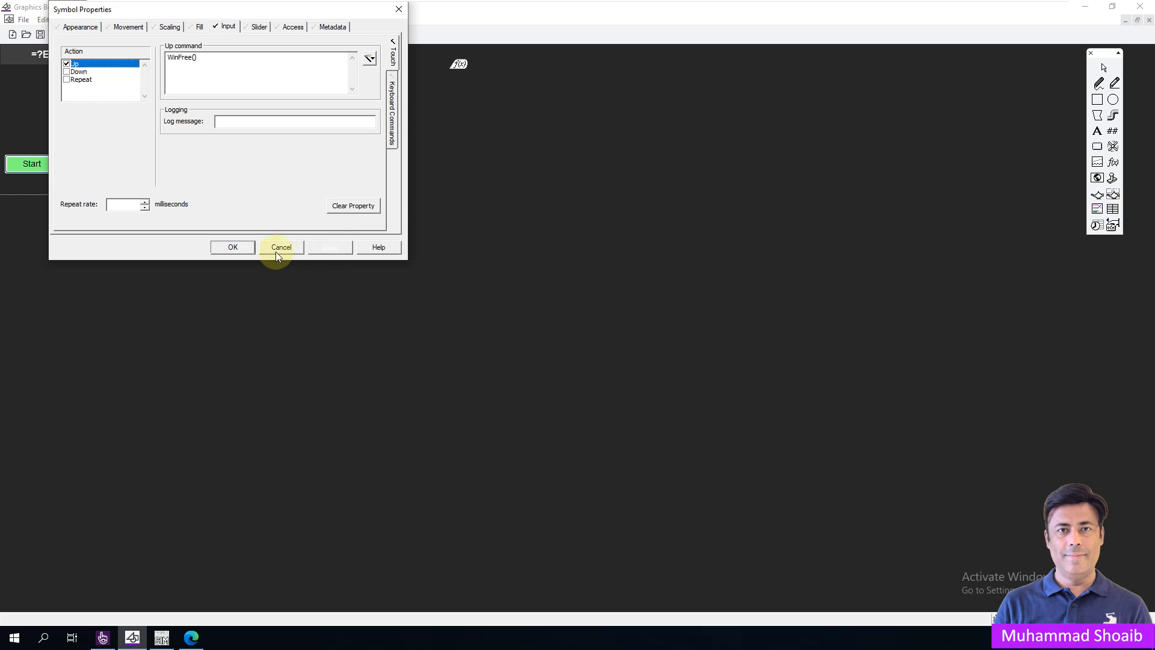
{"action": "left_click", "coordinate": [232, 246]}
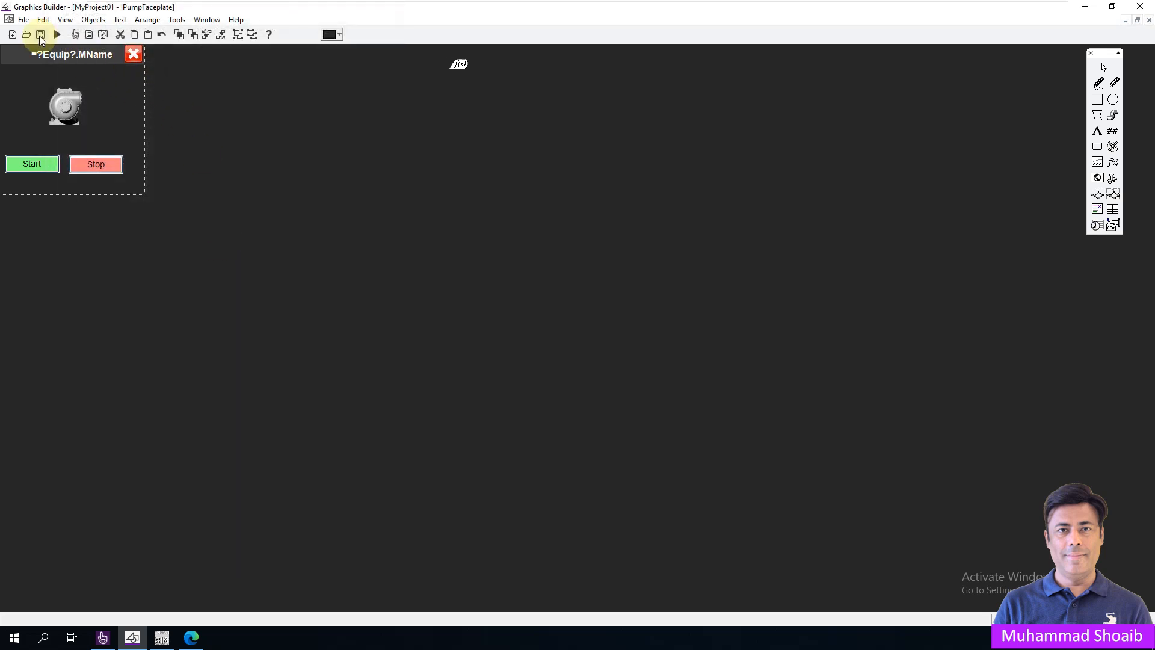
Update the graphics pages in the active and included projects
{"action": "left_click", "coordinate": [176, 20]}
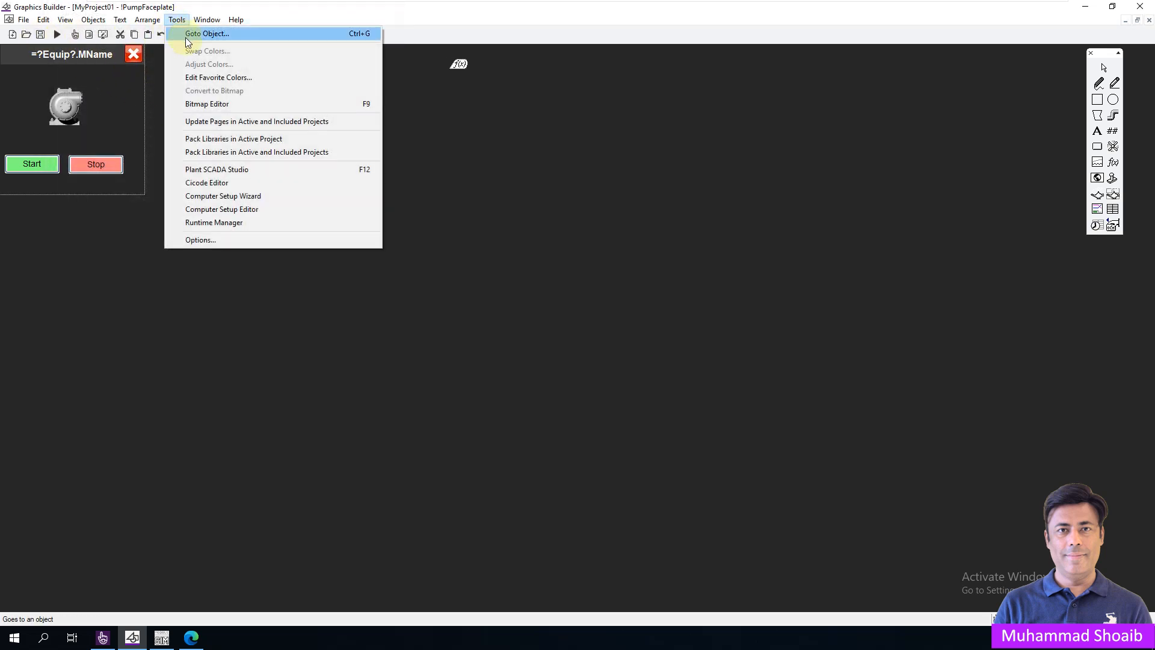
{"action": "left_click", "coordinate": [227, 121]}
{"action": "left_click", "coordinate": [603, 388]}
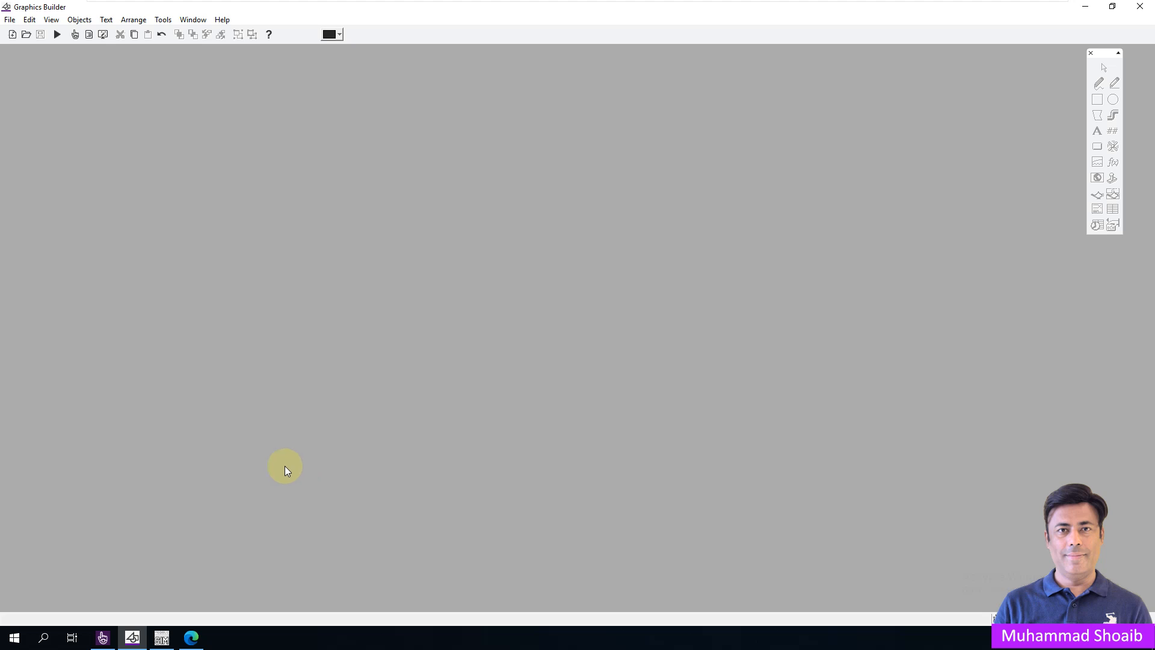
In Plant SCADA Studio, review the MName item of the Motor equipment type and the MName variable tags of both motors
{"action": "left_click", "coordinate": [102, 637]}
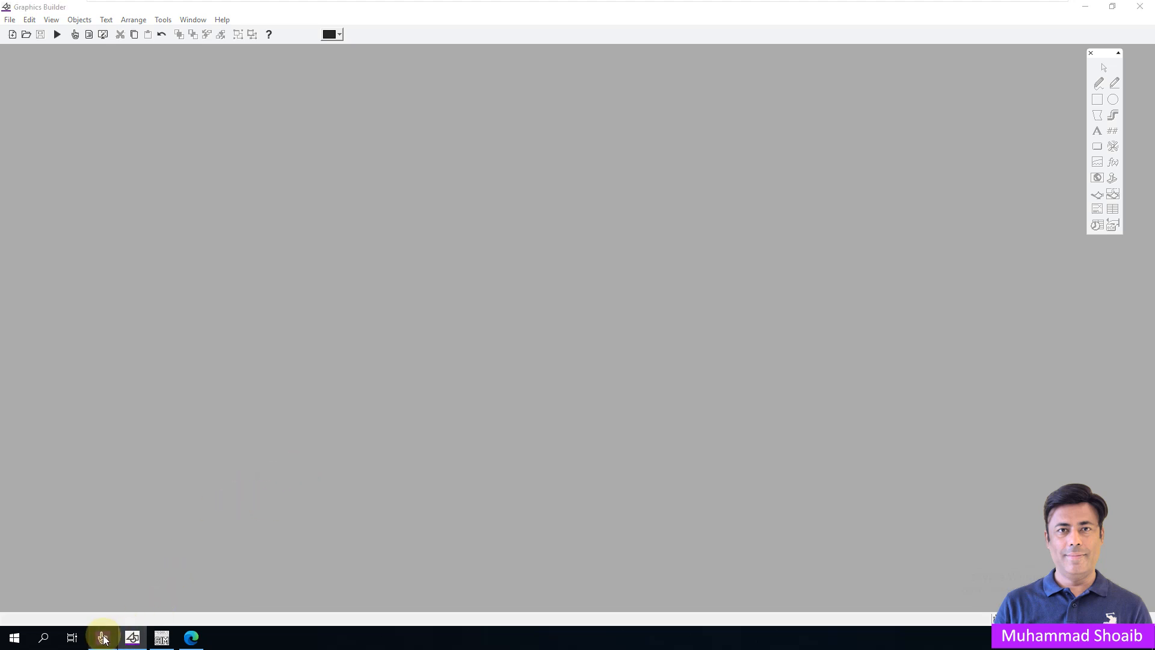
{"action": "left_click", "coordinate": [12, 101]}
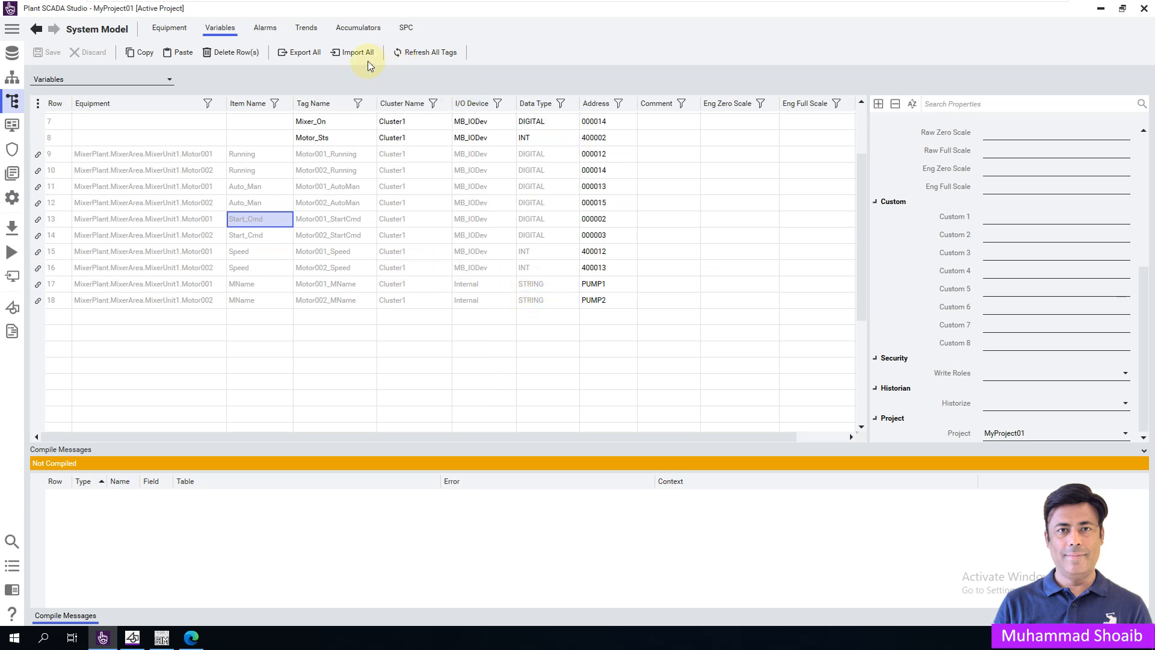
{"action": "left_click", "coordinate": [170, 28]}
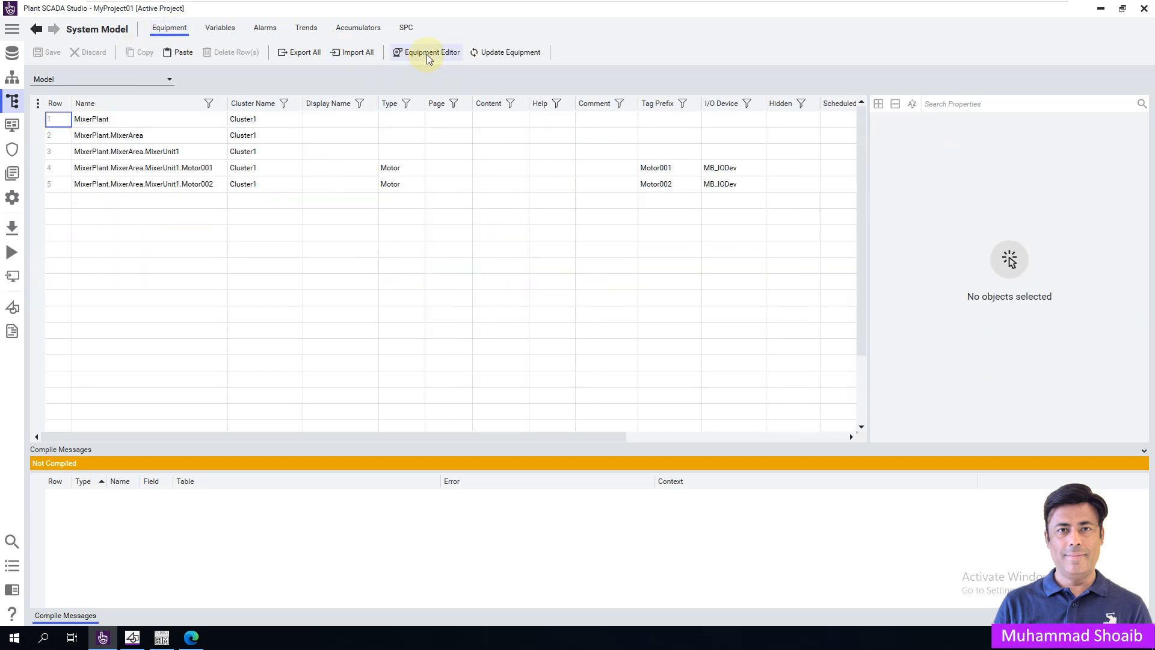
{"action": "left_click", "coordinate": [426, 53]}
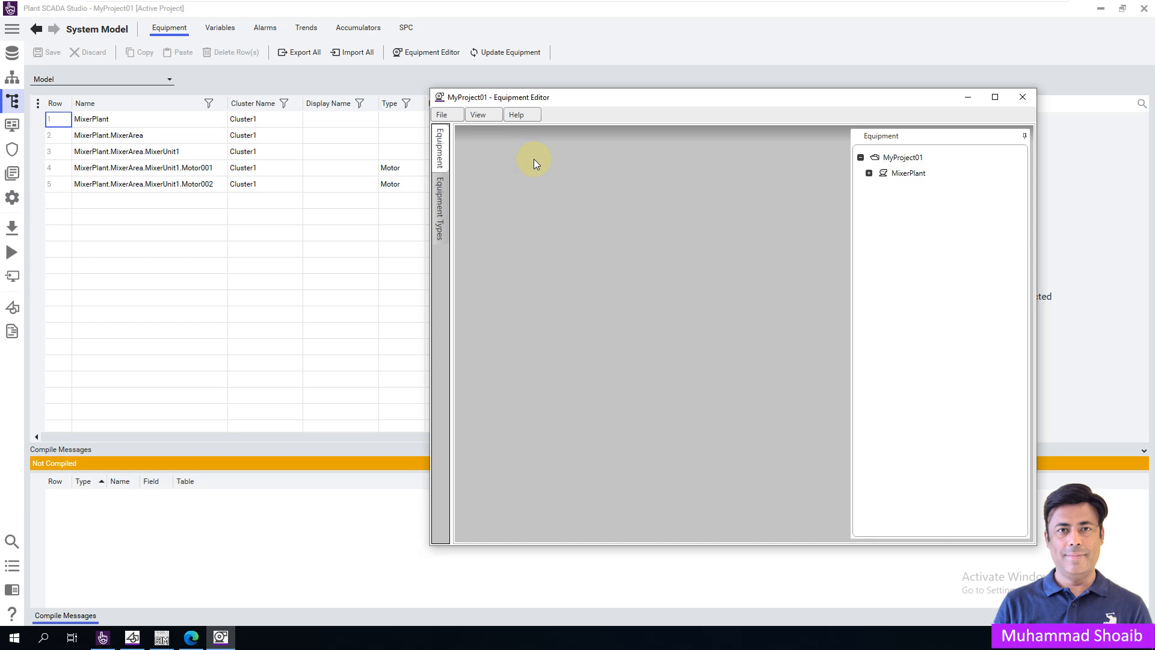
{"action": "left_click", "coordinate": [440, 224]}
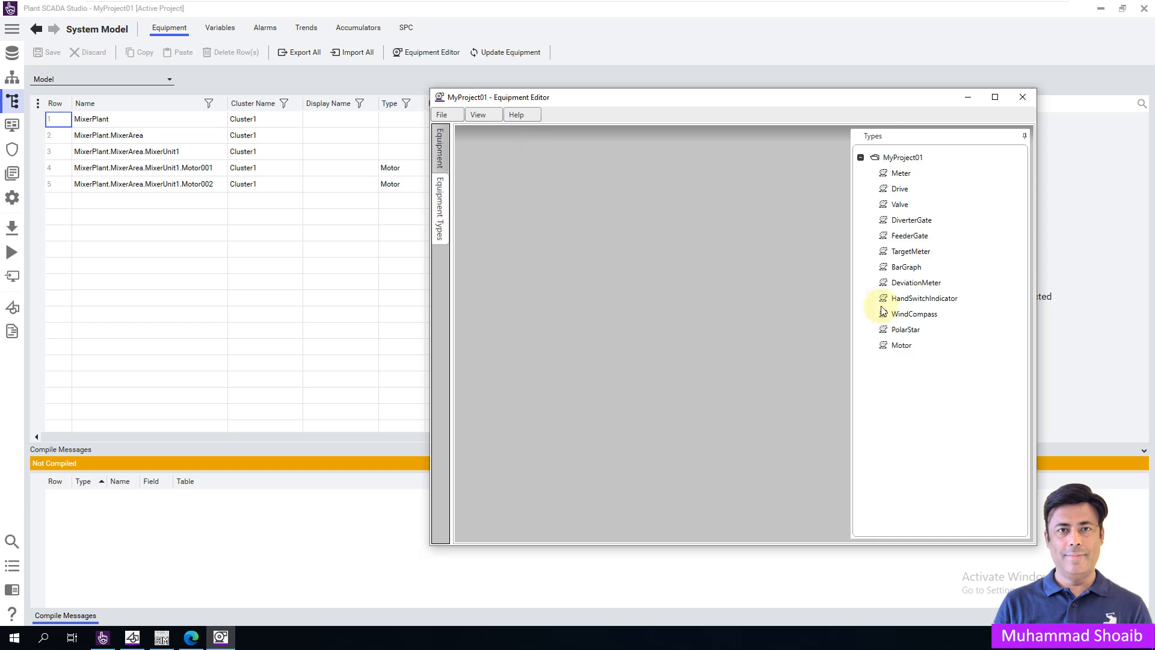
{"action": "double_click", "coordinate": [905, 347]}
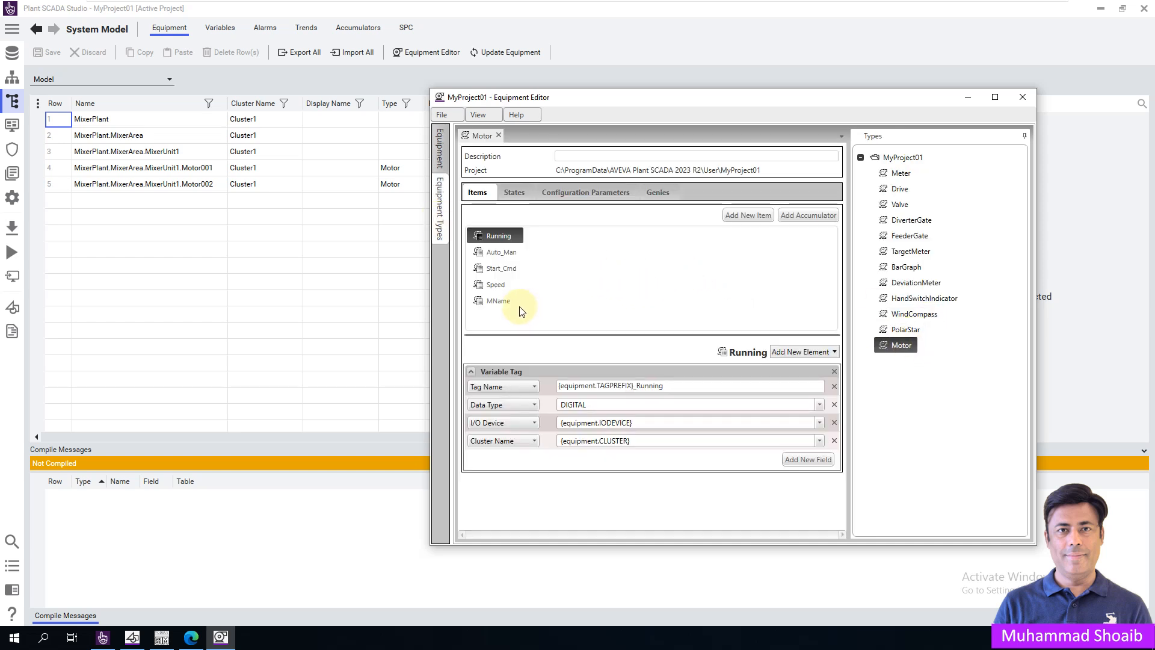
{"action": "left_click", "coordinate": [499, 302]}
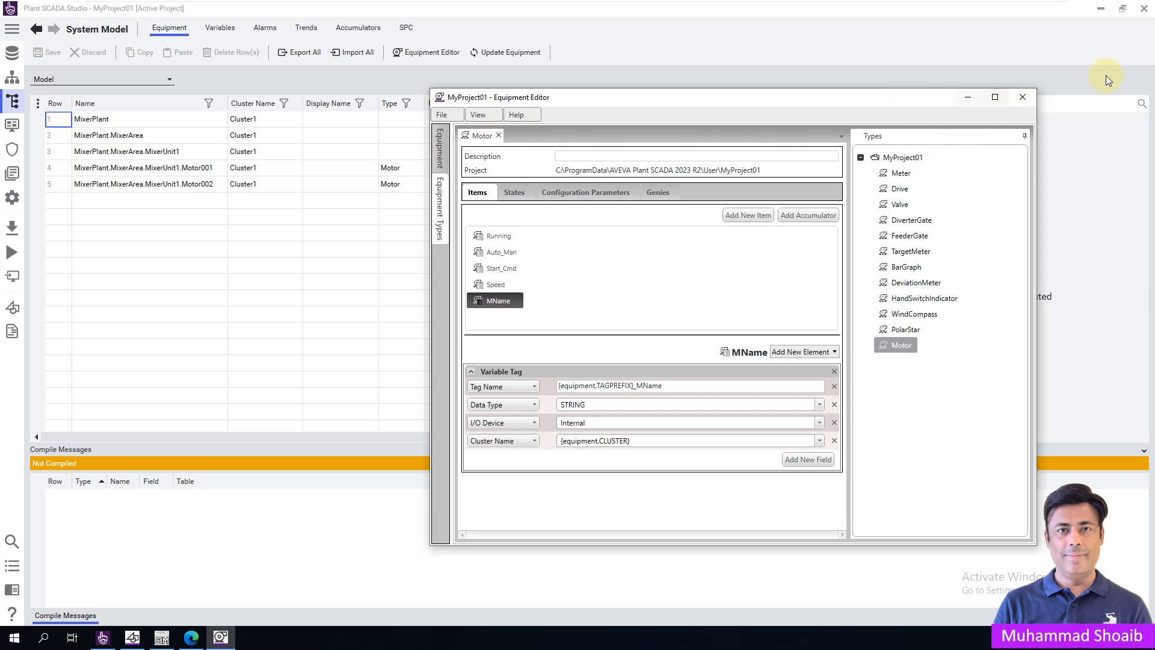
{"action": "left_click", "coordinate": [1024, 98]}
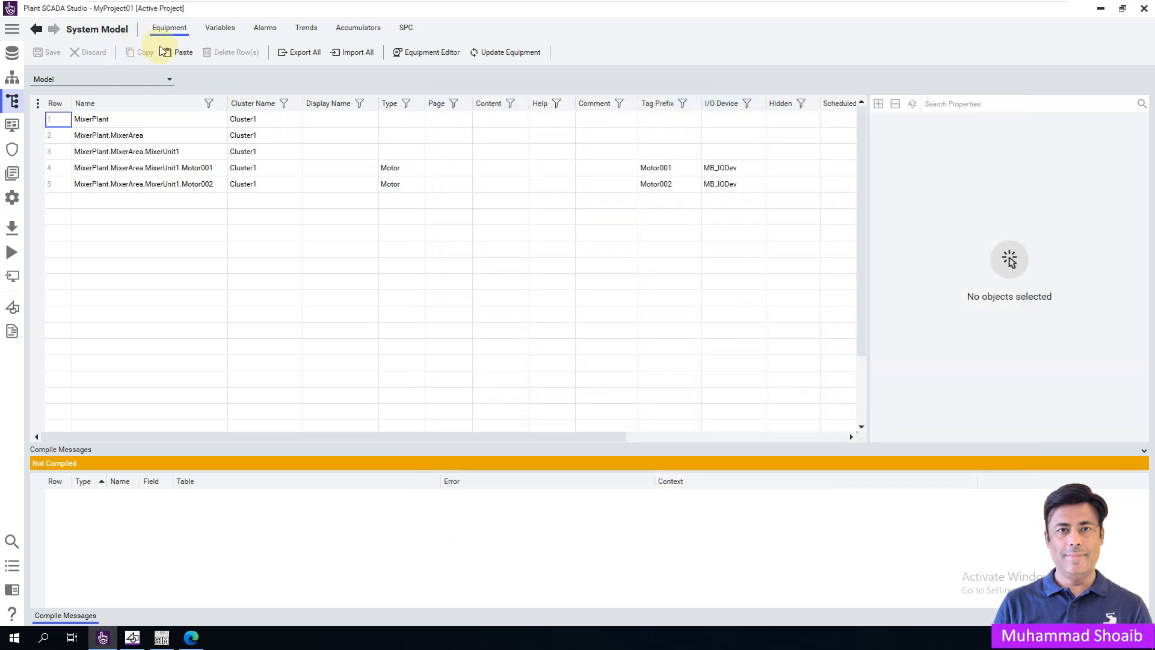
{"action": "left_click", "coordinate": [217, 31]}
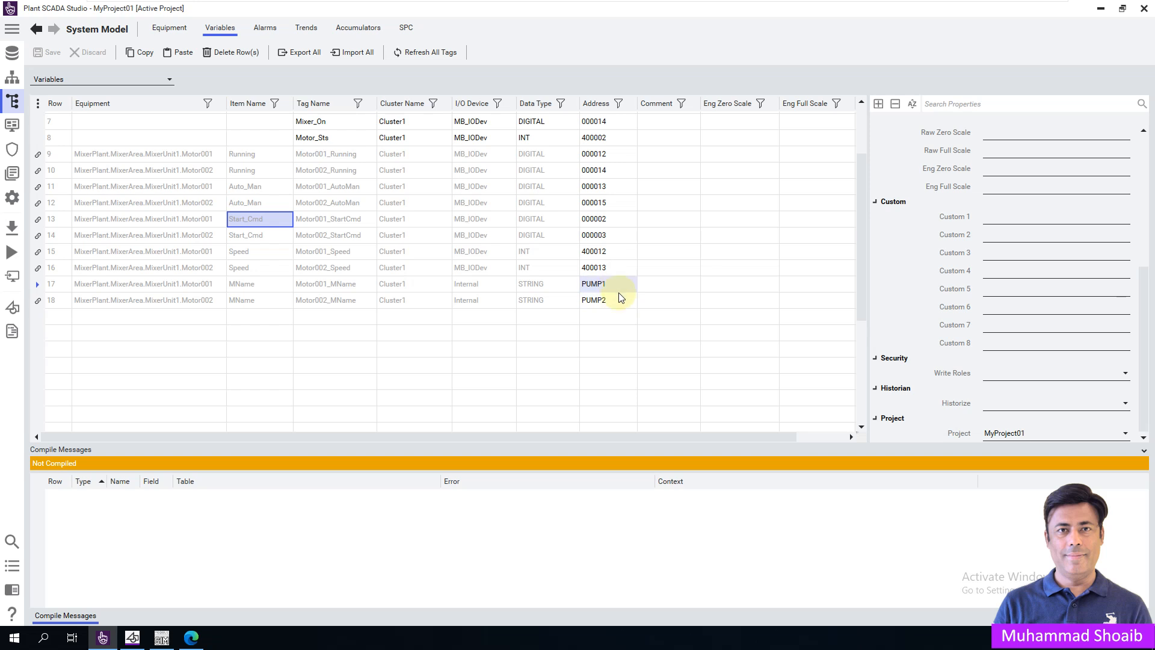
In Graphics Builder, open the Overview page, review its On page entry command that sets Motor001's MName, and close the page unchanged
{"action": "left_click", "coordinate": [140, 637]}
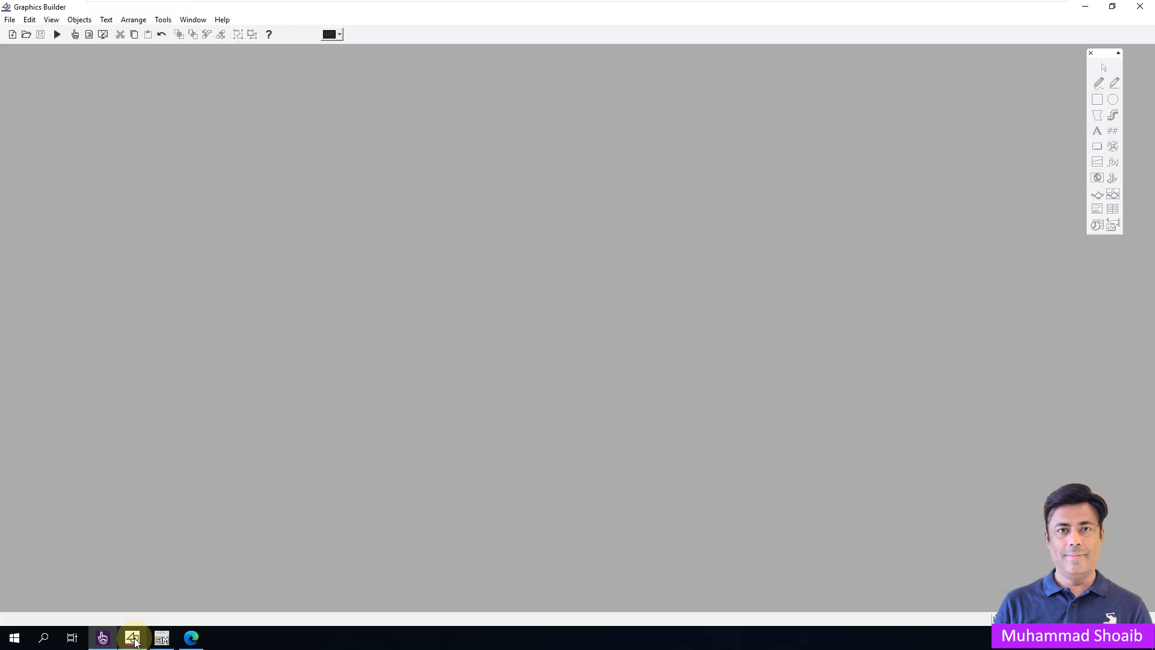
{"action": "left_click", "coordinate": [28, 35]}
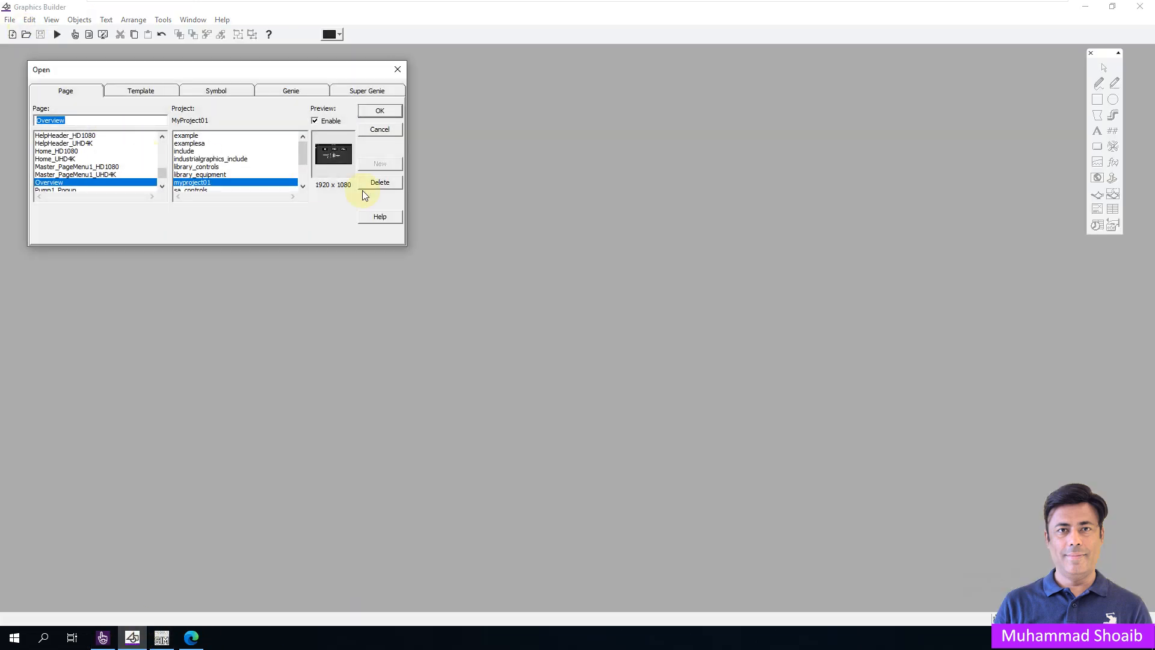
{"action": "left_click", "coordinate": [380, 111]}
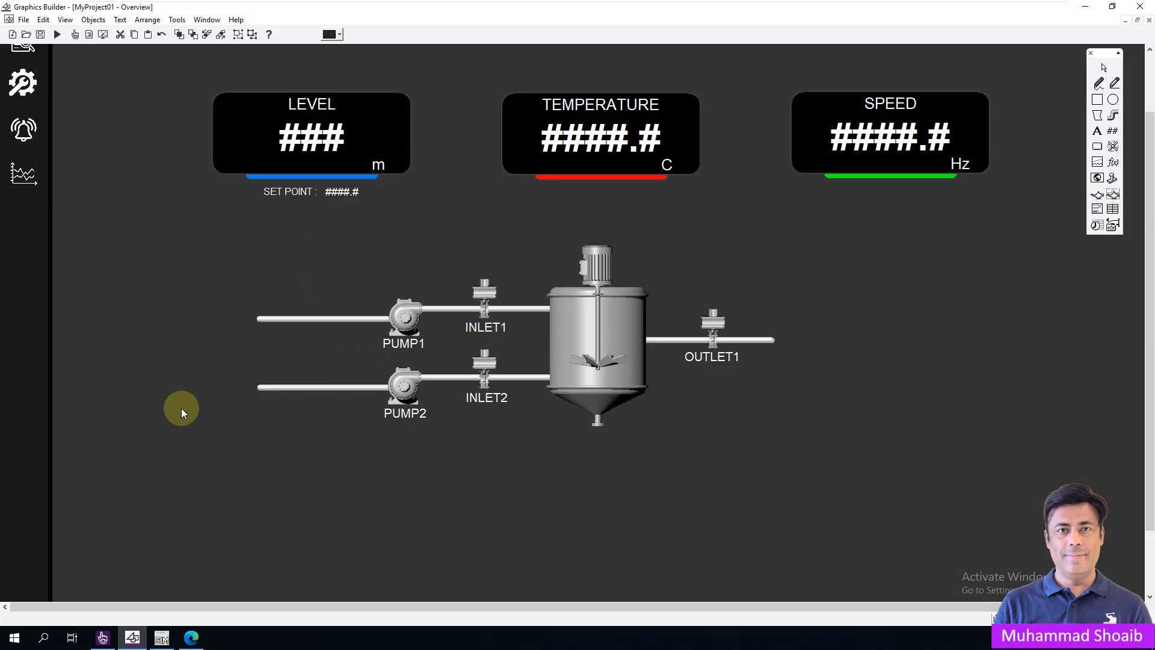
{"action": "right_click", "coordinate": [147, 379]}
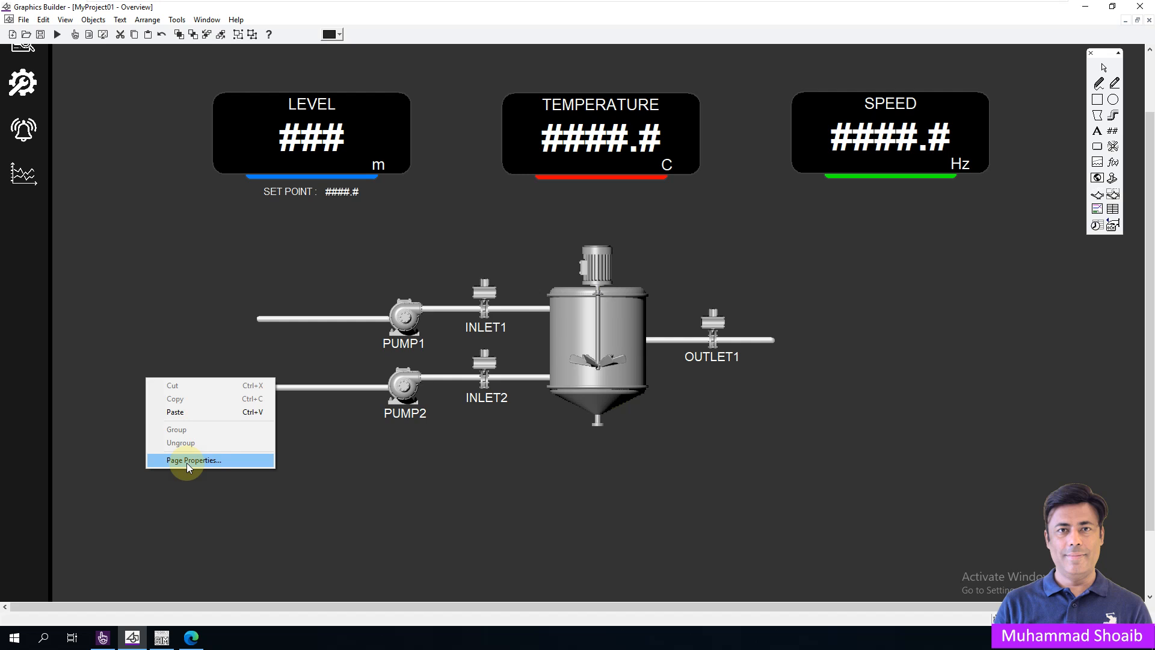
{"action": "left_click", "coordinate": [231, 458]}
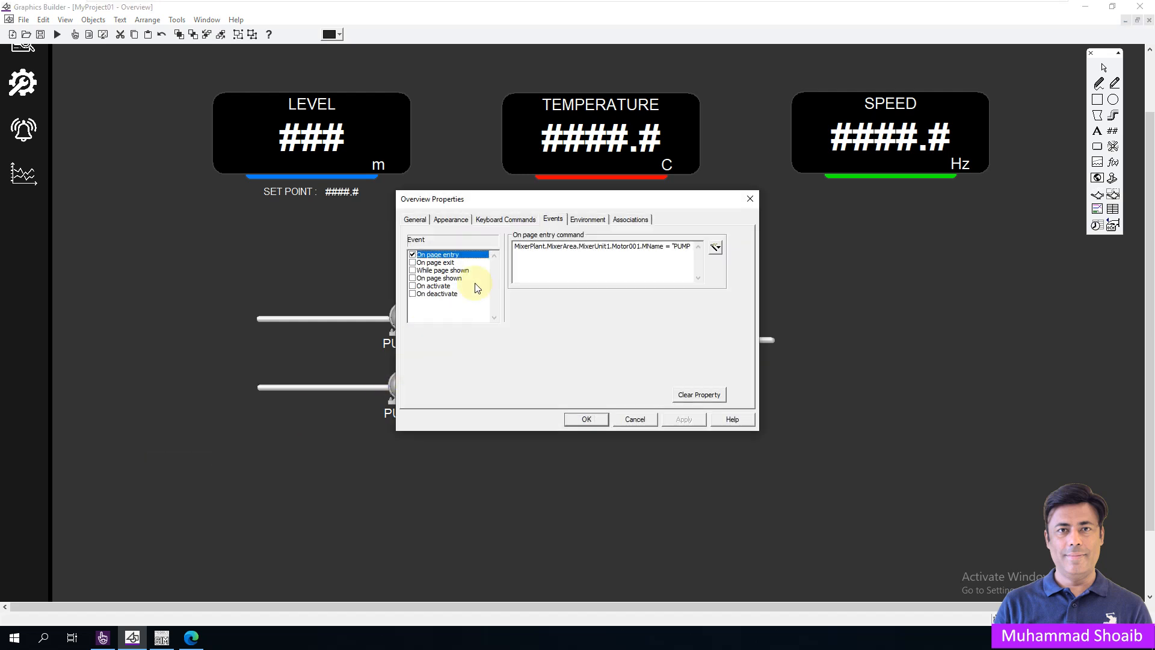
{"action": "left_click", "coordinate": [554, 263]}
{"action": "left_click_drag", "start_coordinate": [664, 247], "coordinate": [509, 244]}
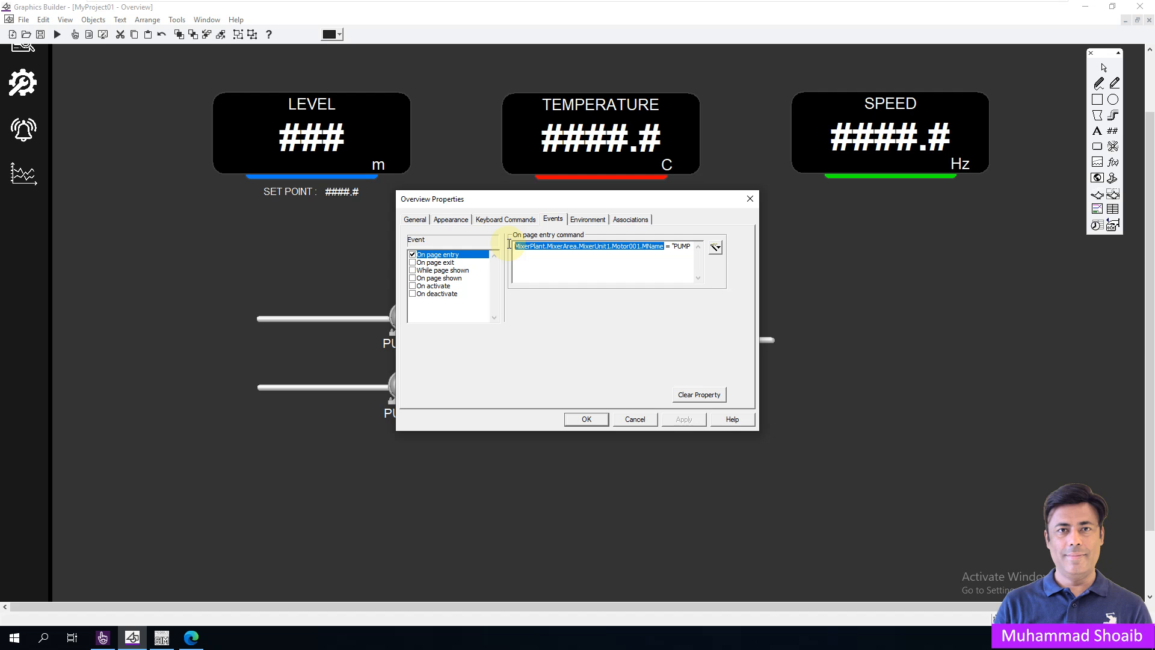
{"action": "left_click_drag", "start_coordinate": [671, 246], "coordinate": [692, 247]}
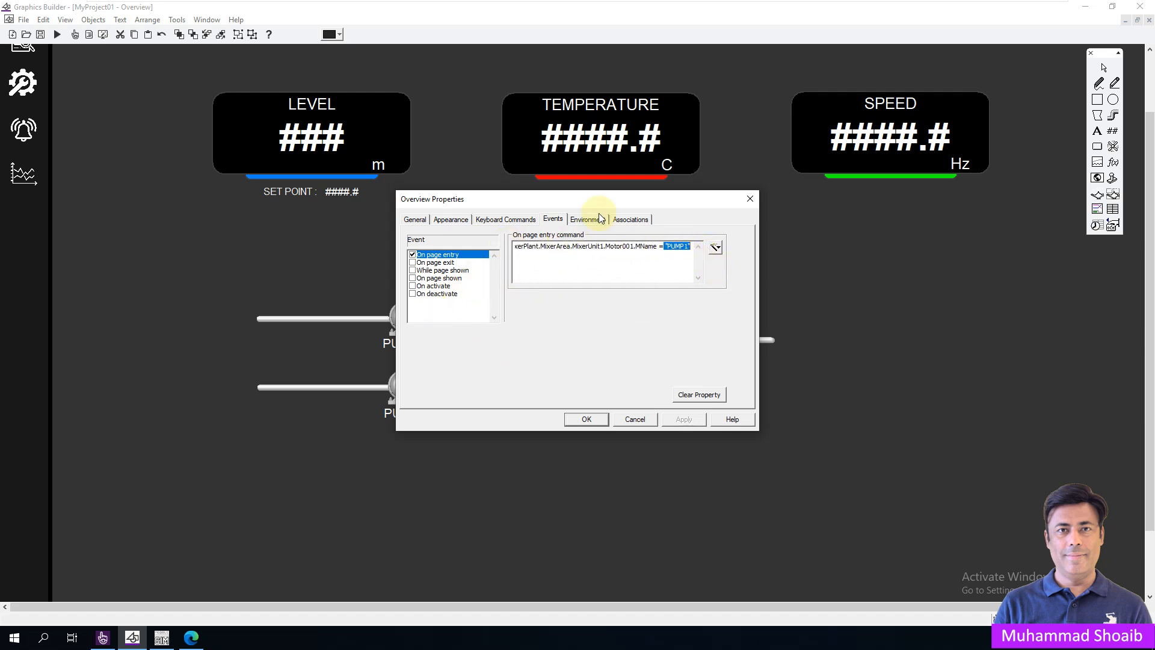
{"action": "left_click", "coordinate": [635, 419]}
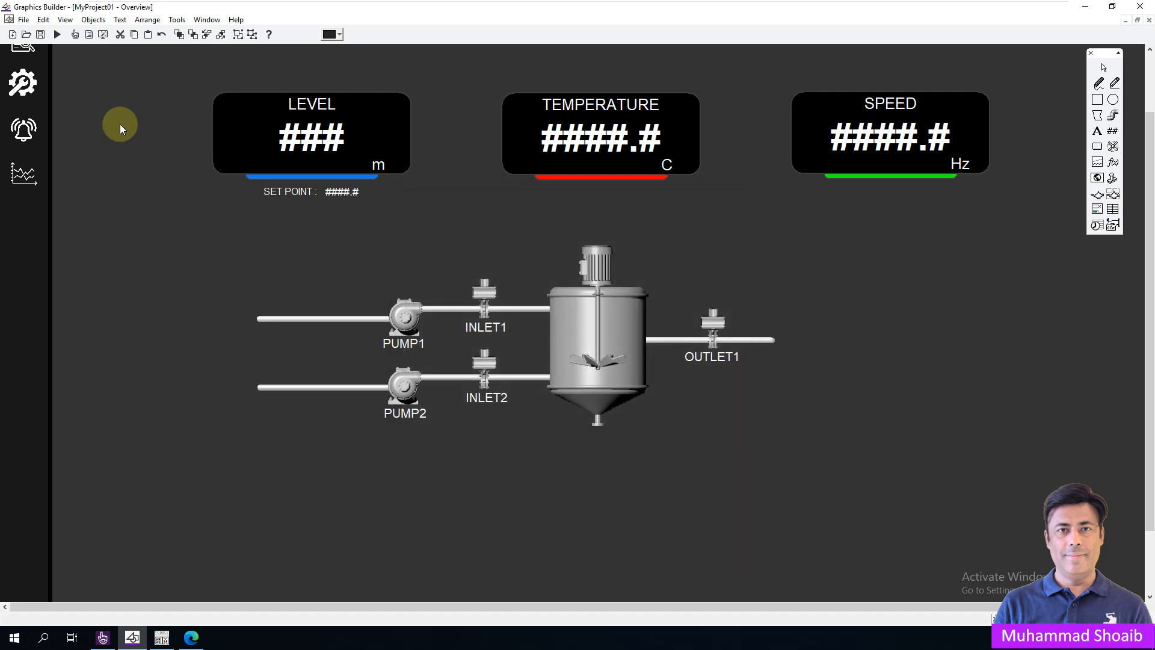
{"action": "left_click", "coordinate": [24, 20]}
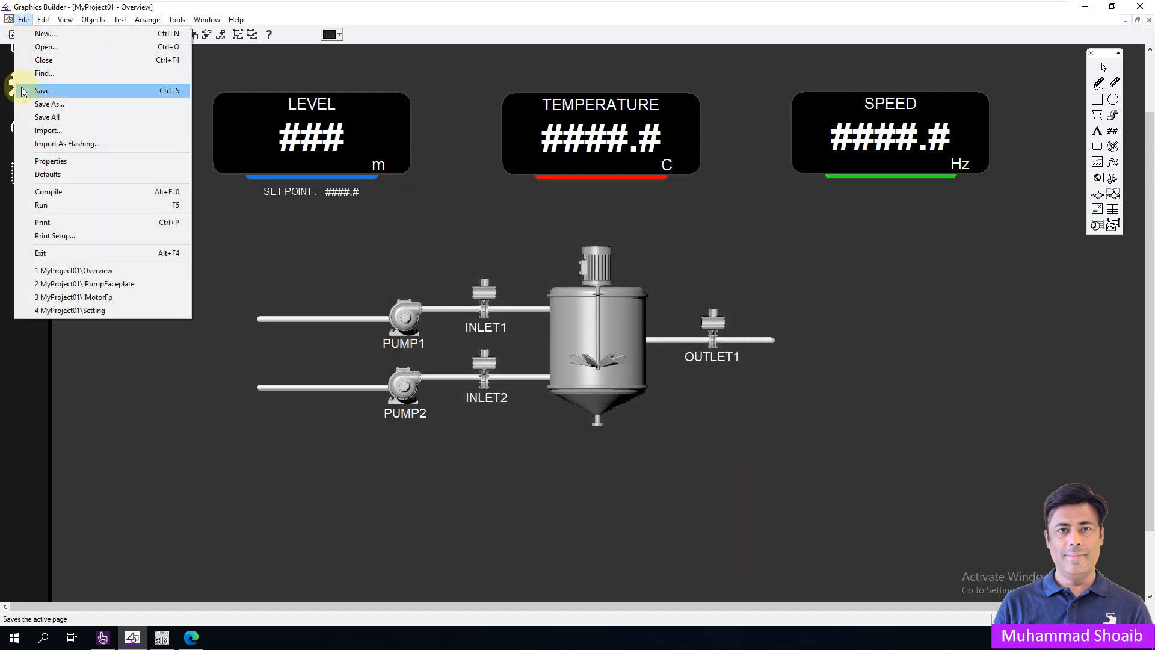
{"action": "left_click", "coordinate": [44, 60]}
Compile MyProject01 in Plant SCADA Studio and start the runtime in Demo Mode
{"action": "left_click", "coordinate": [102, 637]}
{"action": "left_click", "coordinate": [12, 227]}
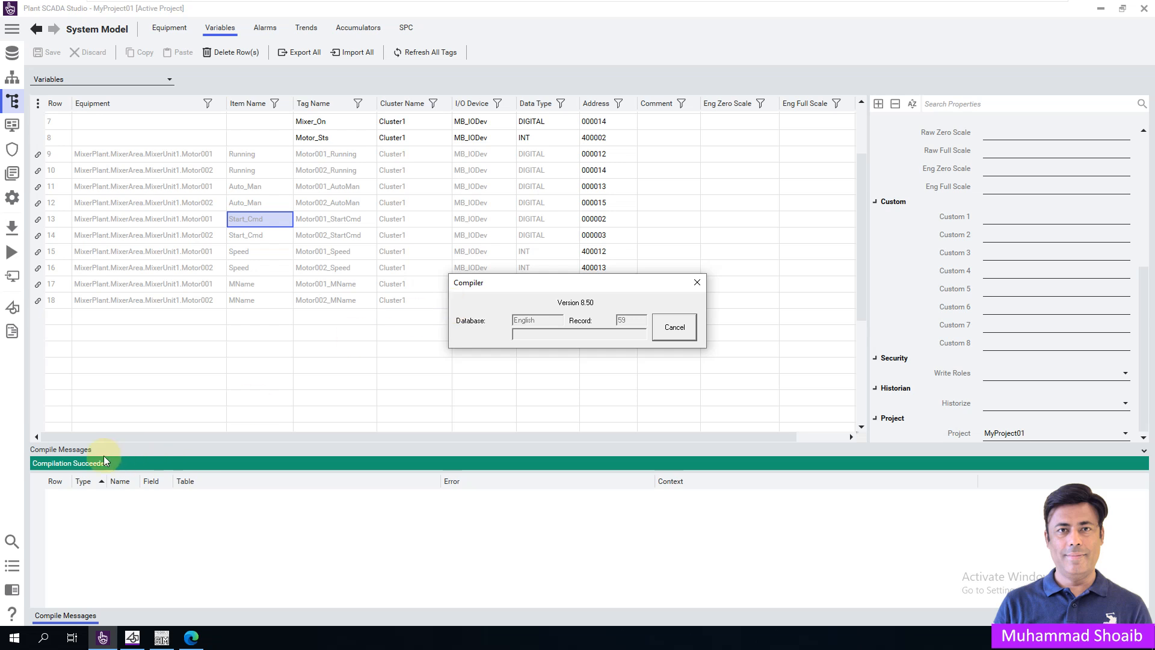
{"action": "left_click", "coordinate": [11, 254]}
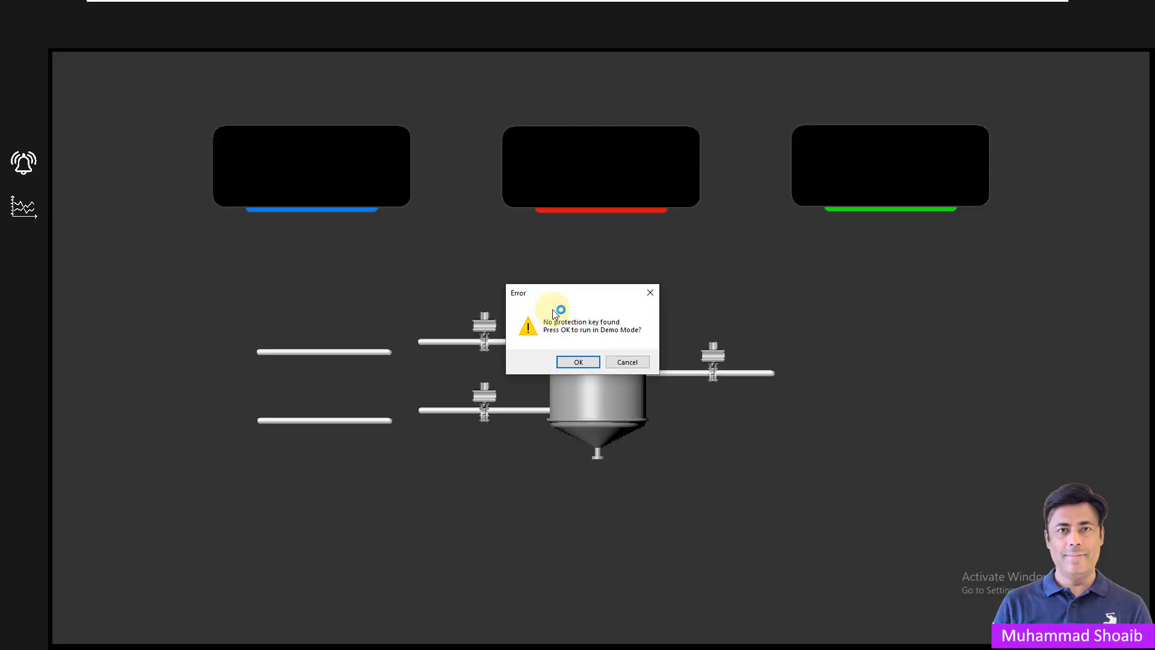
{"action": "left_click", "coordinate": [577, 361]}
Open the PUMP1 faceplate in the runtime, test its close symbol, and open the faceplate again
{"action": "left_click", "coordinate": [405, 350]}
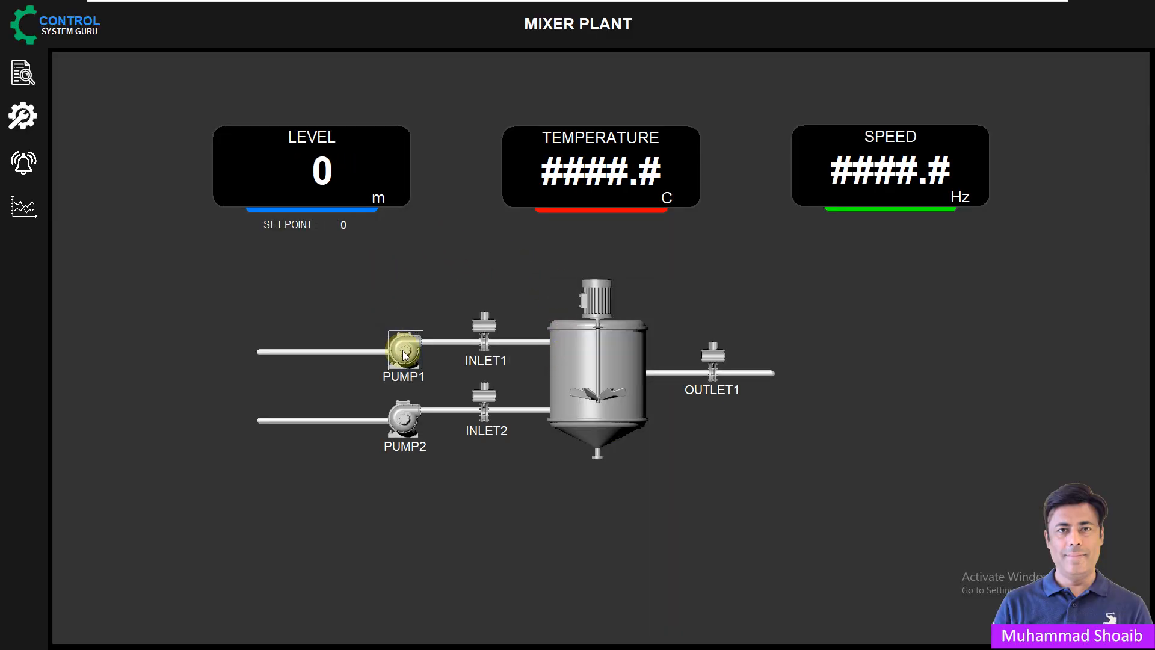
{"action": "left_click", "coordinate": [199, 88]}
{"action": "left_click", "coordinate": [420, 363]}
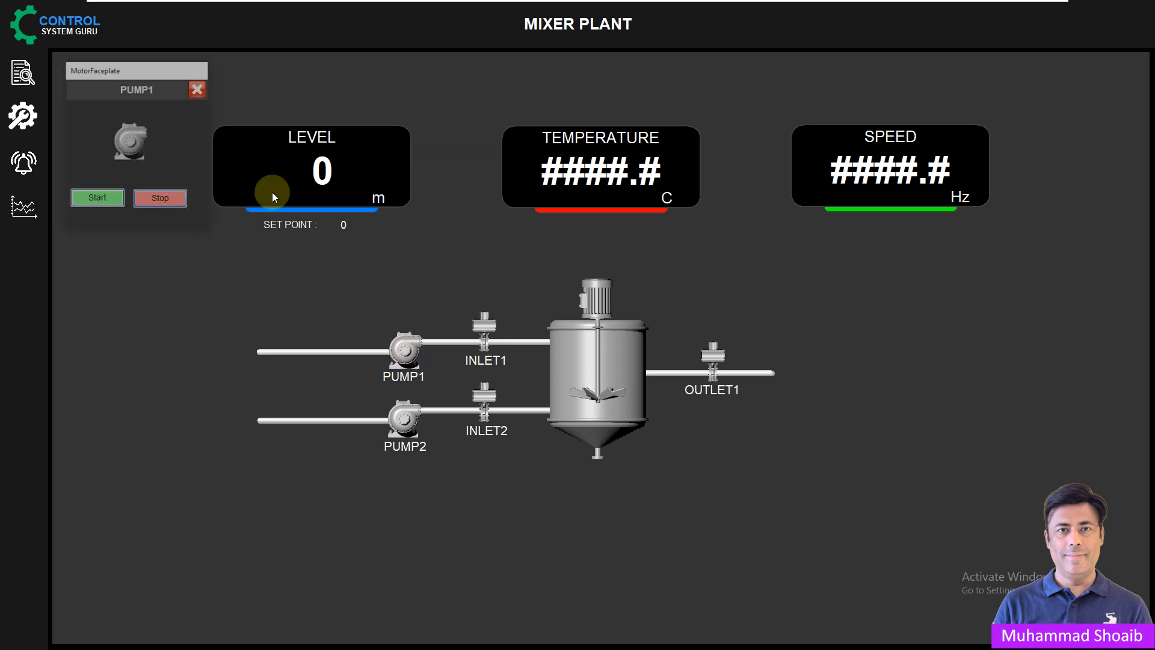
Move the PUMP1 faceplate below the LEVEL display, test its Start command, and close the faceplate
{"action": "left_click_drag", "start_coordinate": [155, 90], "coordinate": [245, 277]}
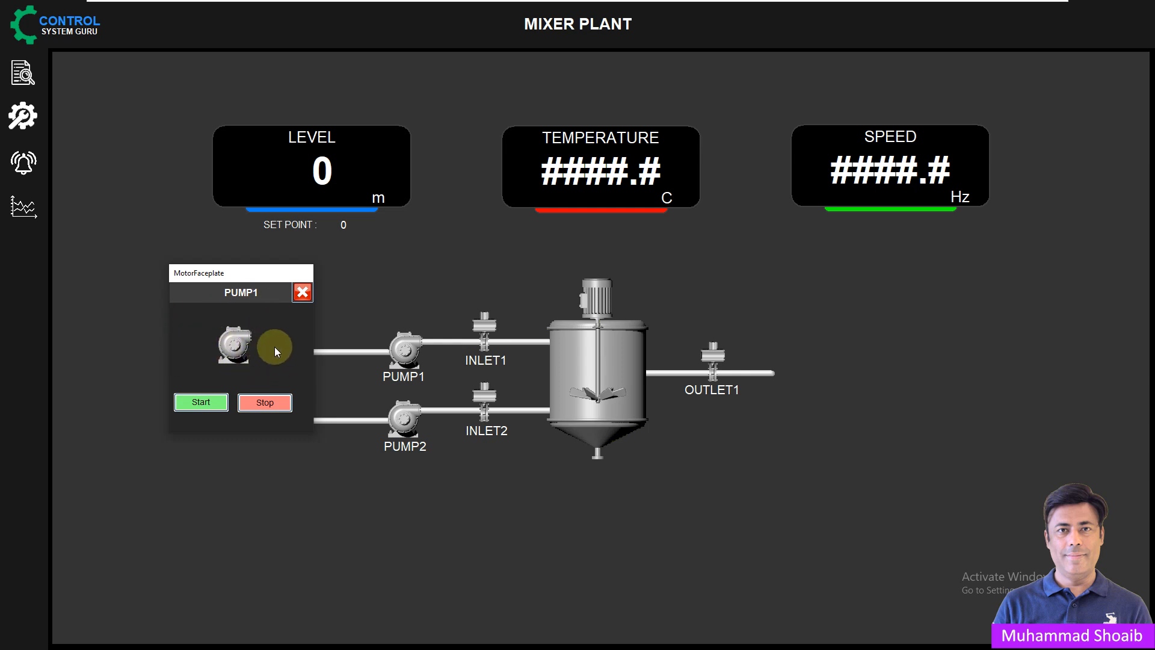
{"action": "left_click", "coordinate": [202, 401]}
{"action": "left_click", "coordinate": [303, 292]}
Bring up the Runtime Manager and shut down all runtime processes
{"action": "key", "text": "super"}
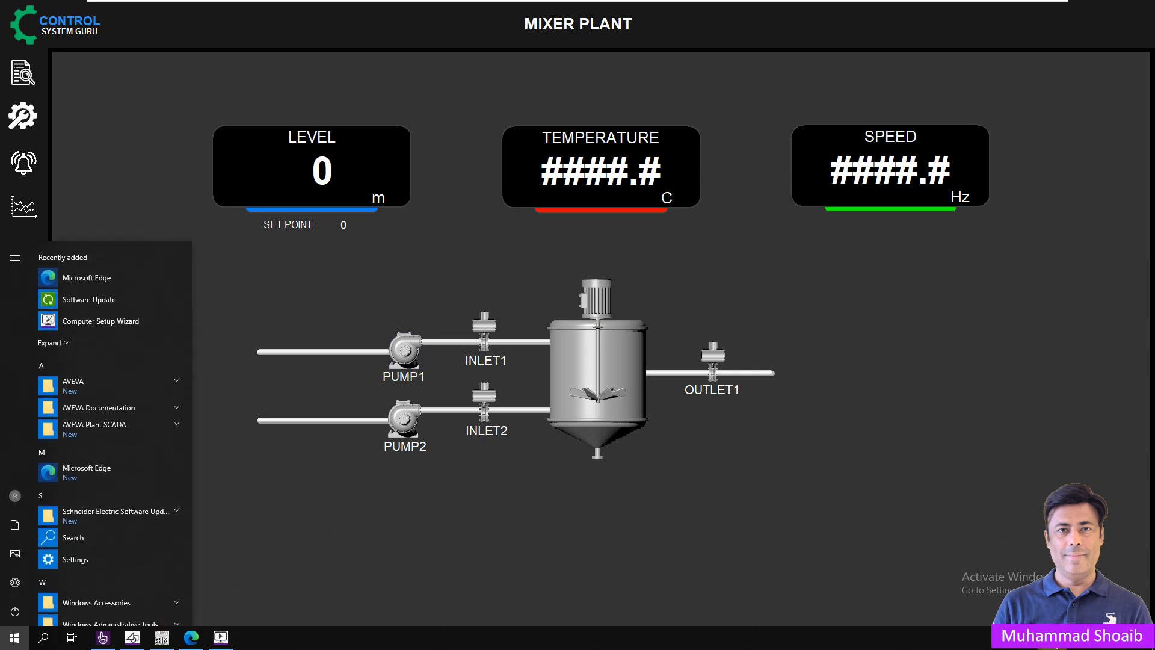
{"action": "double_click", "coordinate": [1052, 637]}
{"action": "left_click", "coordinate": [525, 350]}
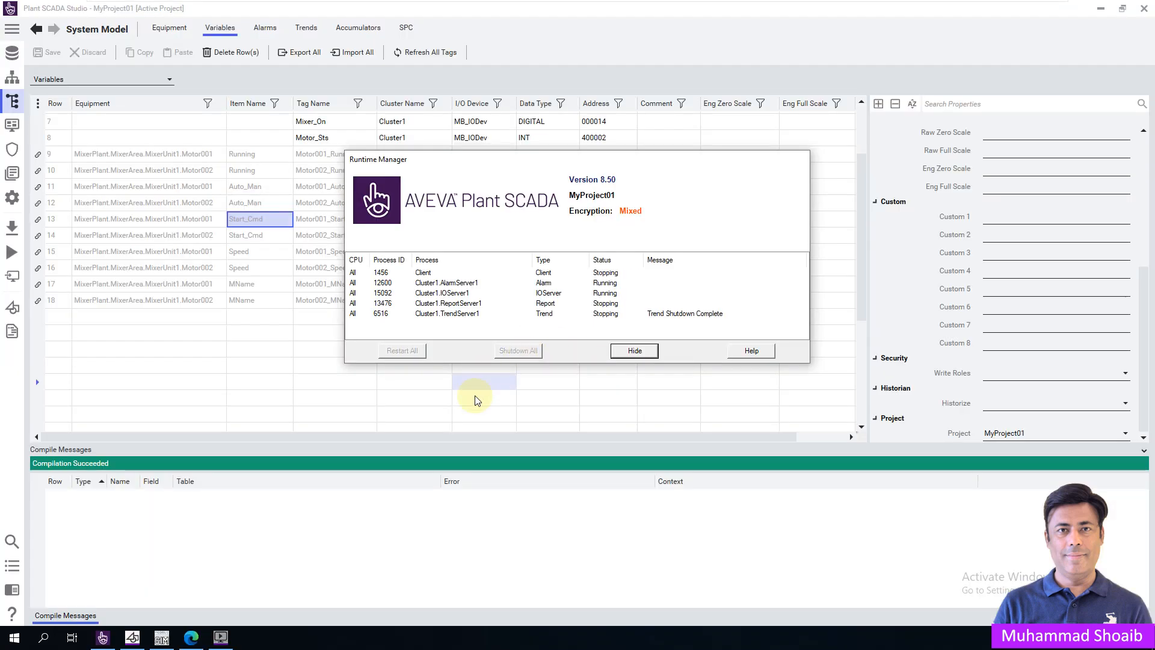
Switch to Graphics Builder and open the Overview page of MyProject01
{"action": "left_click", "coordinate": [133, 638]}
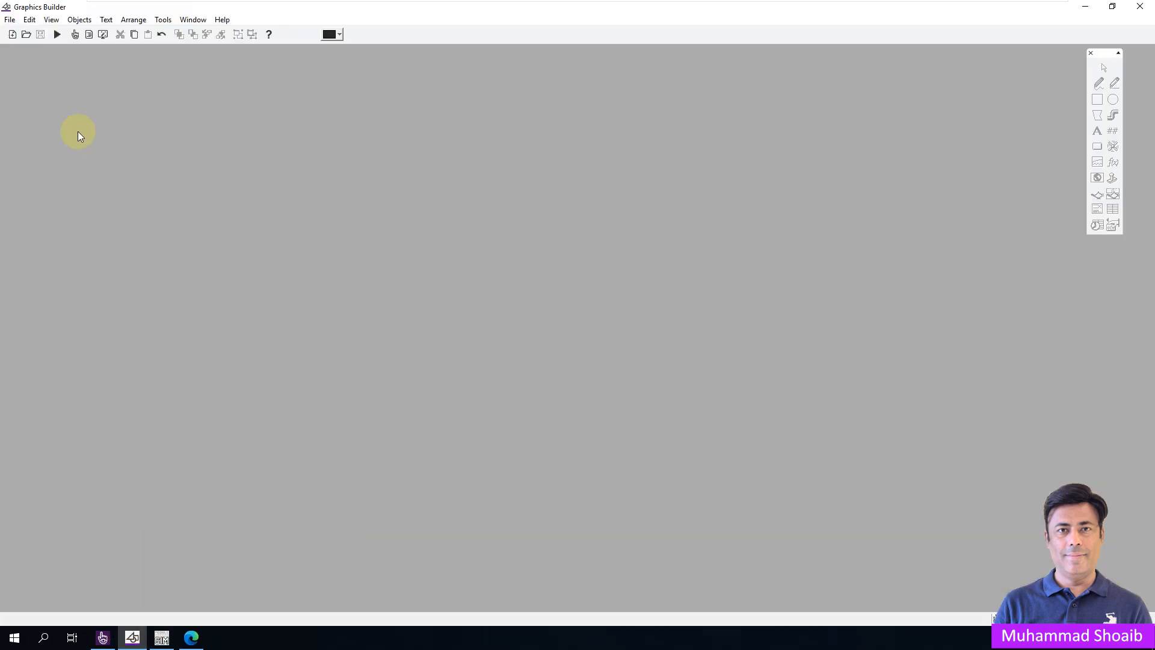
{"action": "left_click", "coordinate": [27, 35]}
{"action": "left_click", "coordinate": [379, 112]}
{"action": "left_click", "coordinate": [406, 323]}
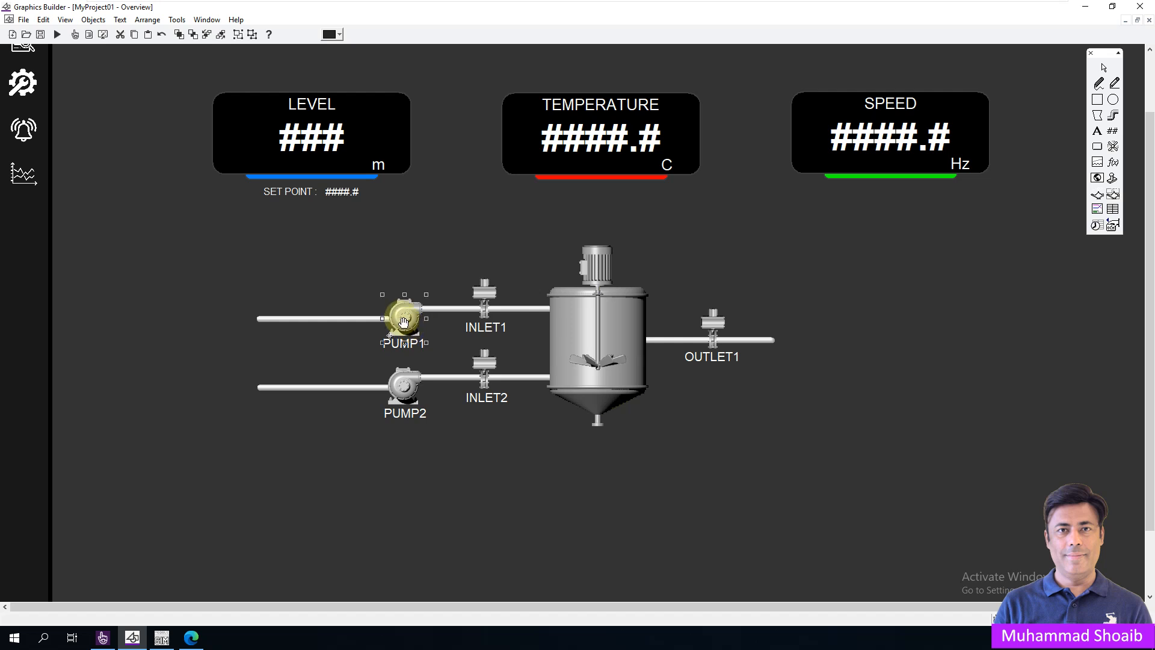
Replace the existing PUMP2 symbol with a copy of the PUMP1 symbol, aligned with the lower pipe
{"action": "right_click", "coordinate": [401, 317]}
{"action": "left_click", "coordinate": [425, 339]}
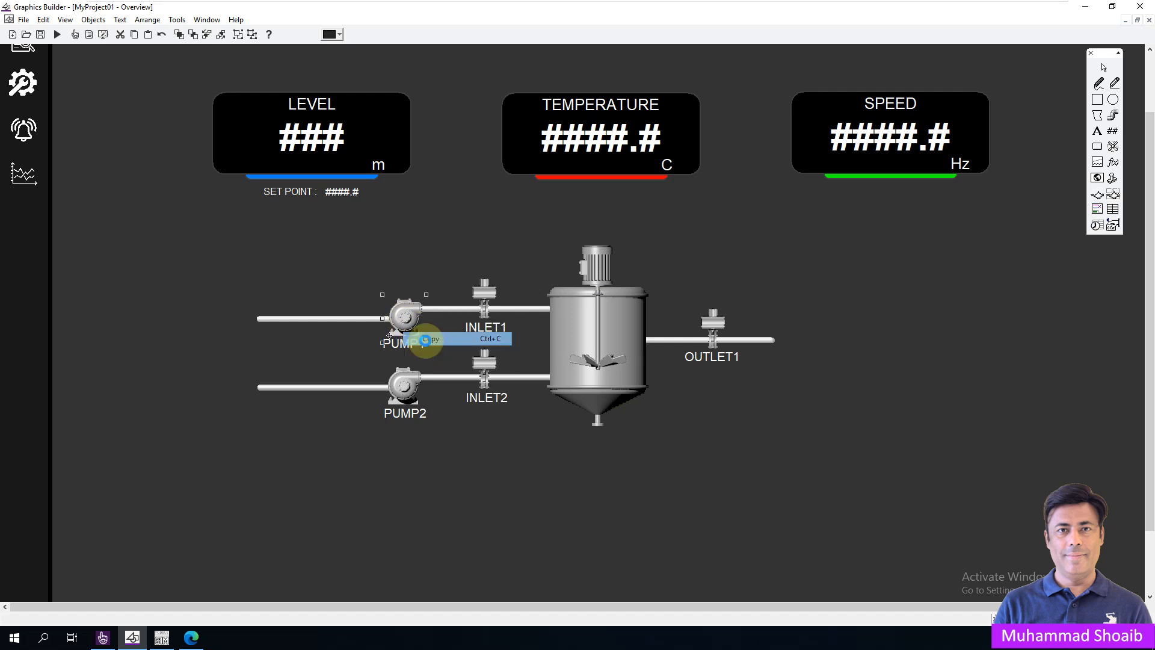
{"action": "key", "text": "ctrl+v"}
{"action": "left_click_drag", "start_coordinate": [420, 324], "coordinate": [452, 415]}
{"action": "left_click", "coordinate": [403, 384]}
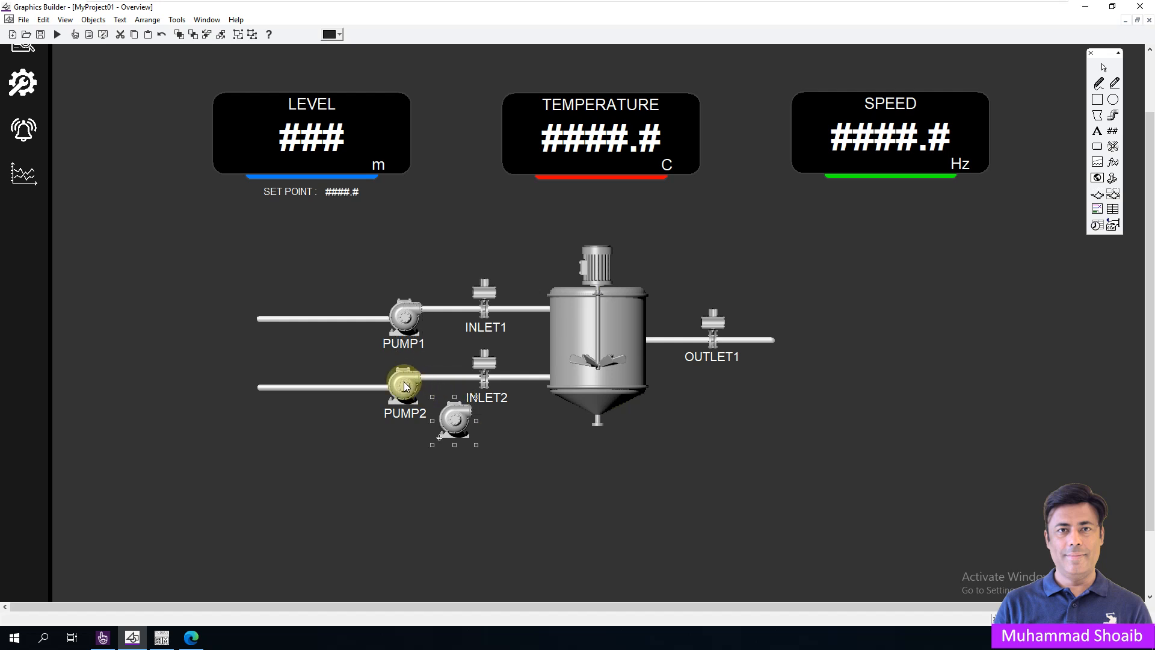
{"action": "key", "text": "Delete"}
{"action": "left_click_drag", "start_coordinate": [455, 419], "coordinate": [404, 390]}
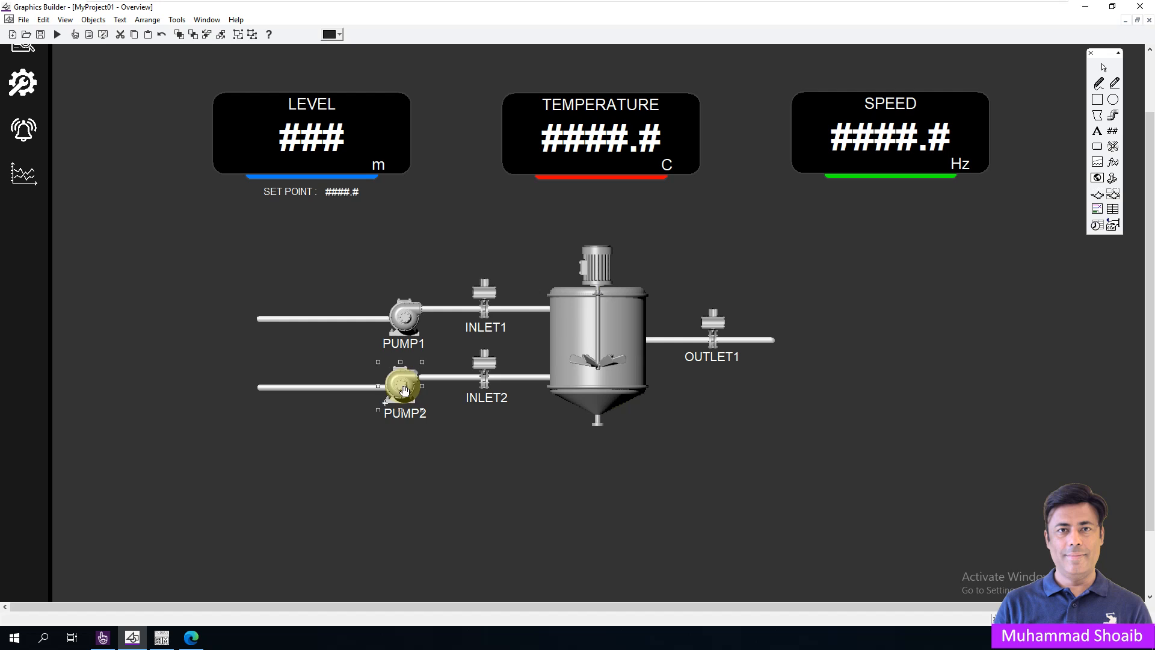
{"action": "key", "text": "Left"}
{"action": "key", "text": "Right"}
{"action": "key", "text": "Right"}
{"action": "key", "text": "Right"}
{"action": "key", "text": "Right"}
{"action": "key", "text": "Right"}
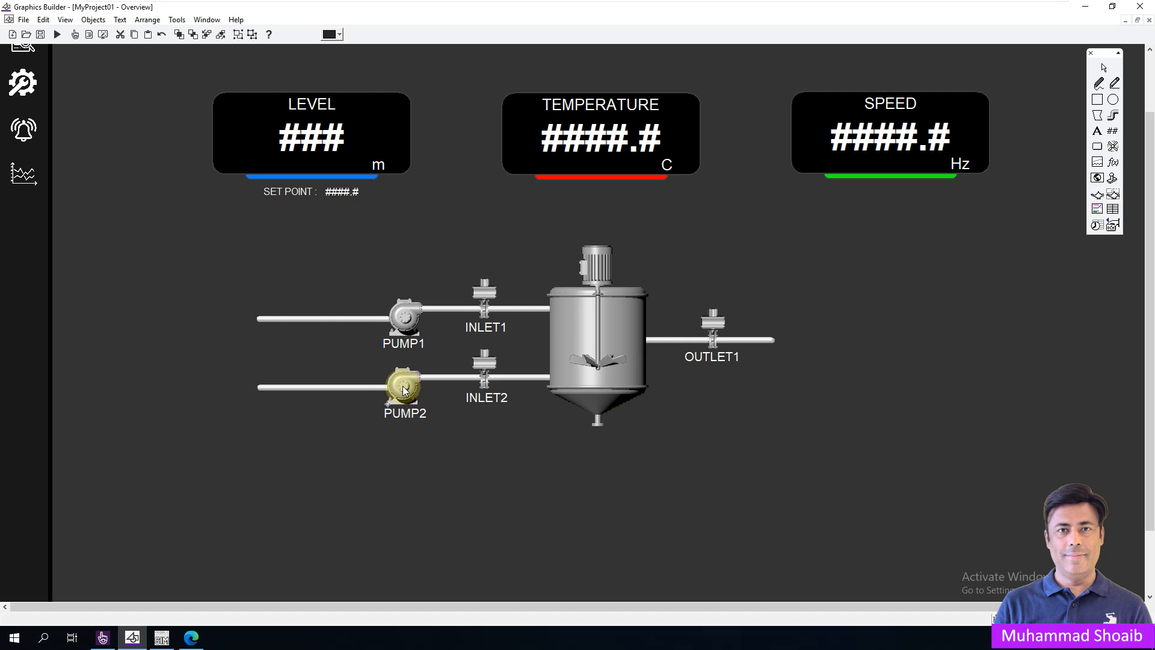
Set the PUMP2 symbol's ON condition to MixerPlant.MixerArea.MixerUnit1.Motor002.Running or MixerPlant.MixerArea.MixerUnit1.Motor002.Start_Cmd
{"action": "double_click", "coordinate": [404, 389]}
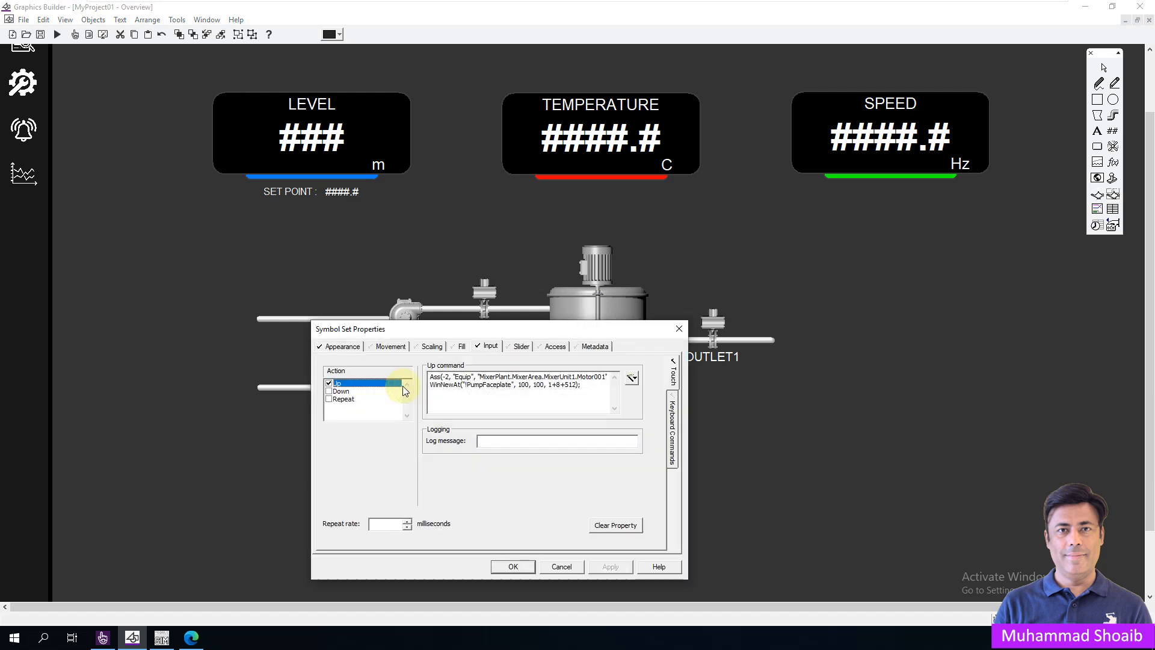
{"action": "left_click", "coordinate": [343, 347]}
{"action": "left_click", "coordinate": [458, 406]}
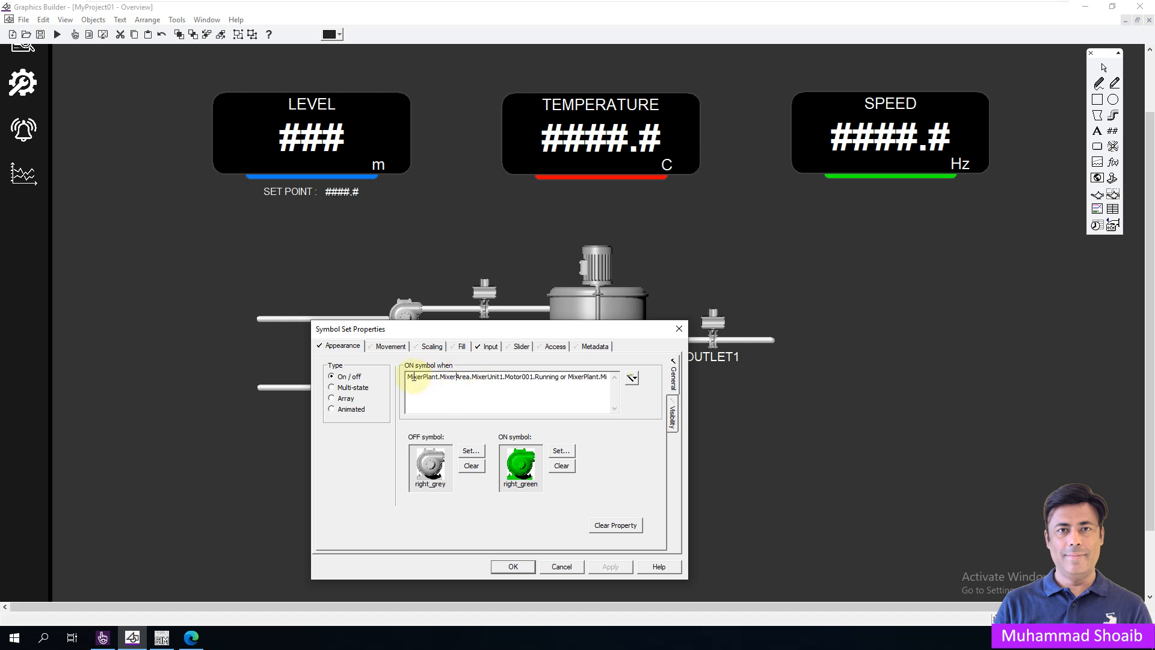
{"action": "left_click_drag", "start_coordinate": [408, 377], "coordinate": [639, 394]}
{"action": "key", "text": "Delete"}
{"action": "left_click", "coordinate": [631, 378]}
{"action": "left_click", "coordinate": [654, 394]}
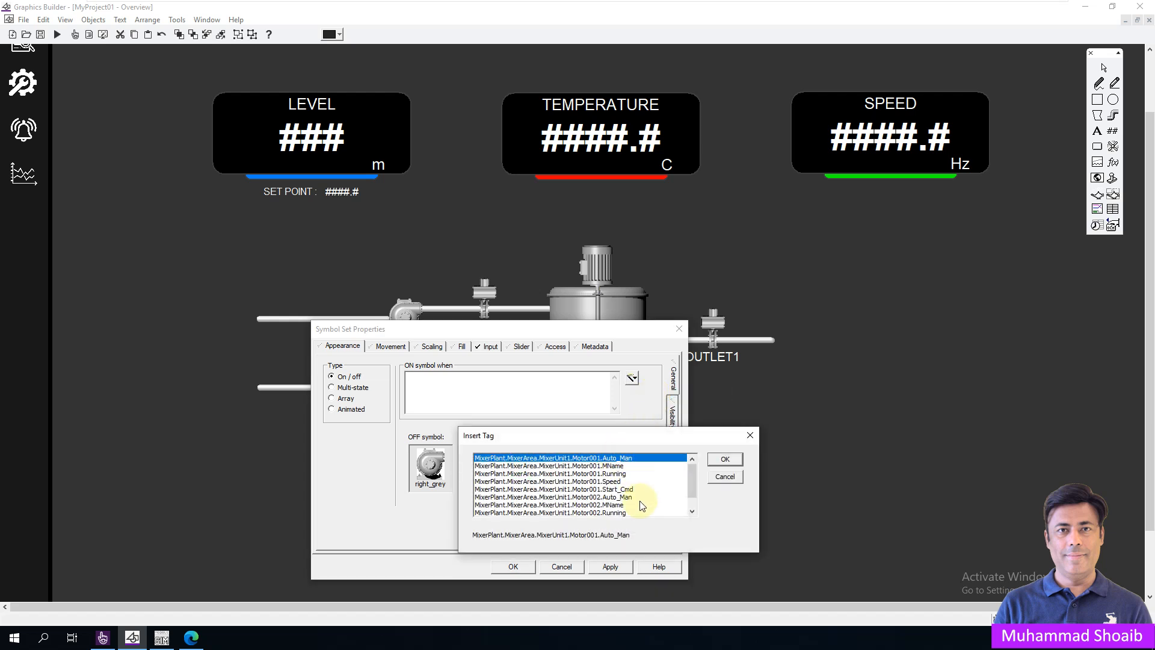
{"action": "left_click", "coordinate": [620, 513]}
{"action": "left_click", "coordinate": [724, 459]}
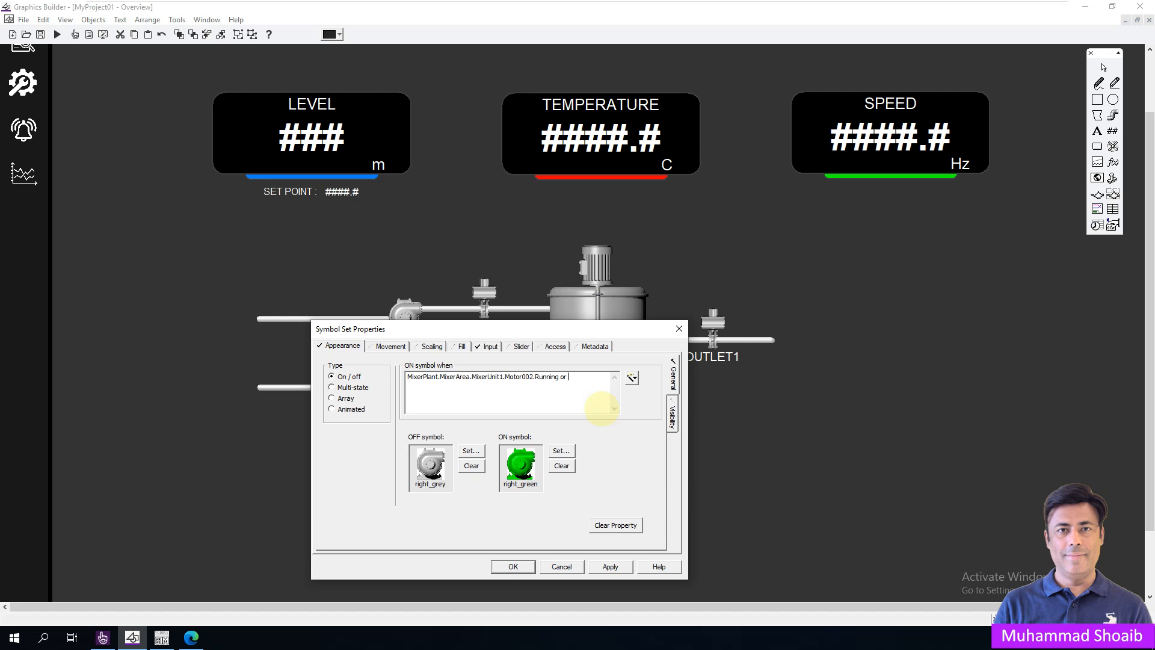
{"action": "left_click", "coordinate": [632, 378]}
{"action": "left_click", "coordinate": [641, 392]}
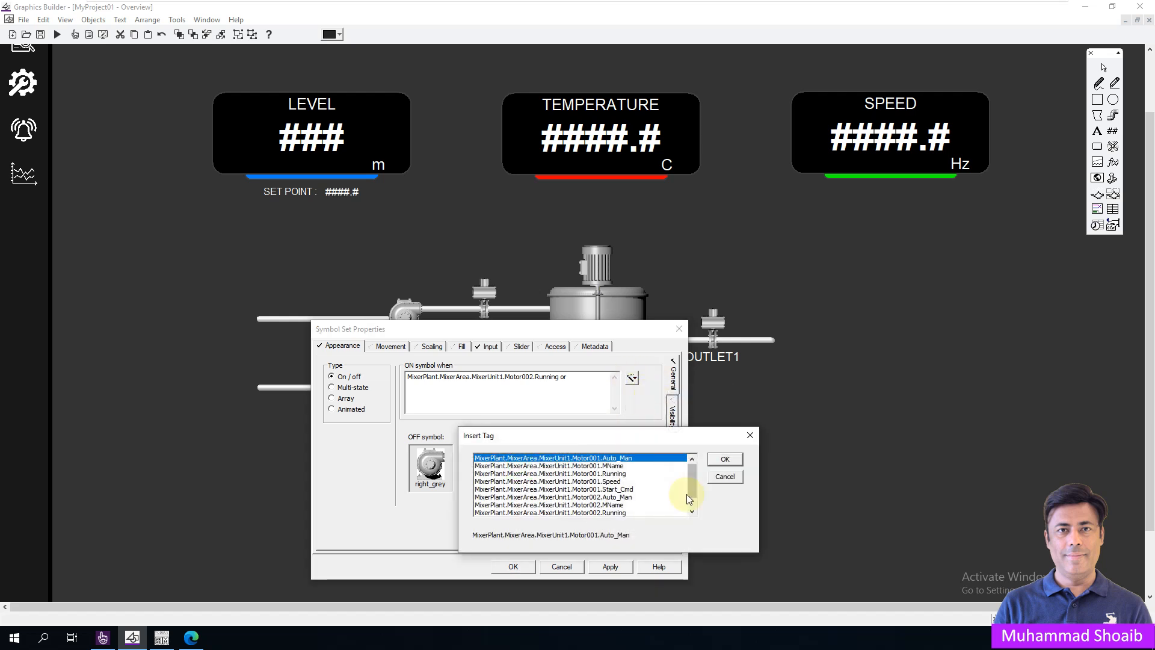
{"action": "left_click_drag", "start_coordinate": [690, 476], "coordinate": [659, 506]}
{"action": "left_click", "coordinate": [621, 513]}
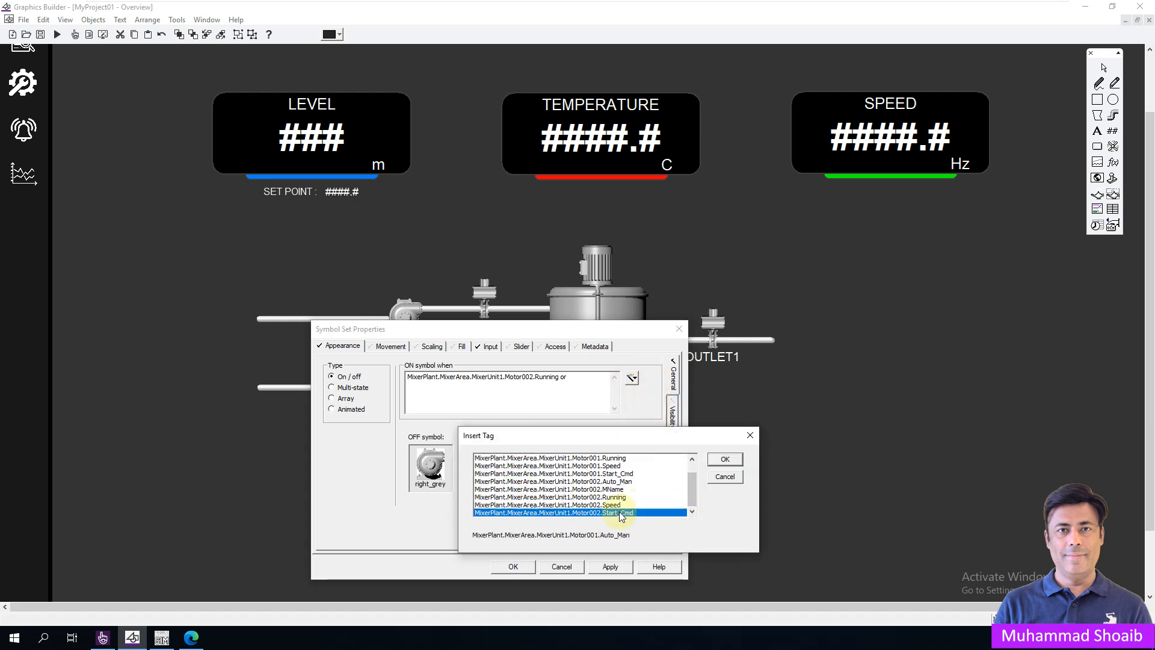
{"action": "left_click", "coordinate": [725, 459]}
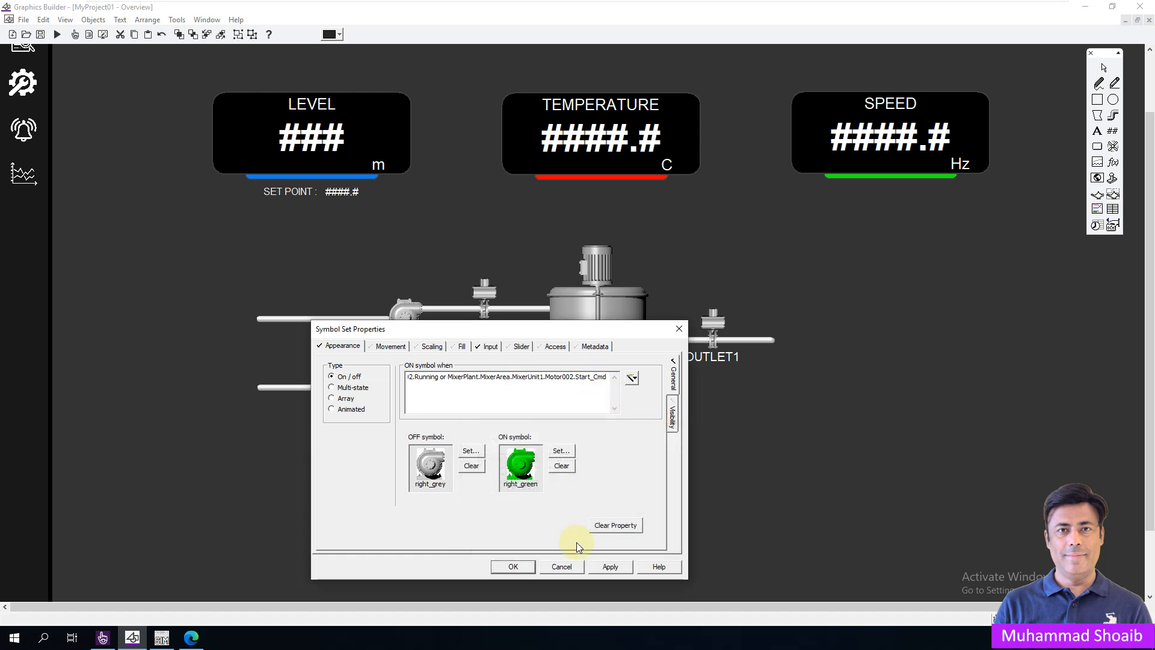
Change the equipment in the PUMP2 symbol's Up command to MixerPlant.MixerArea.MixerUnit1.Motor002 and accept the symbol properties
{"action": "left_click", "coordinate": [486, 346]}
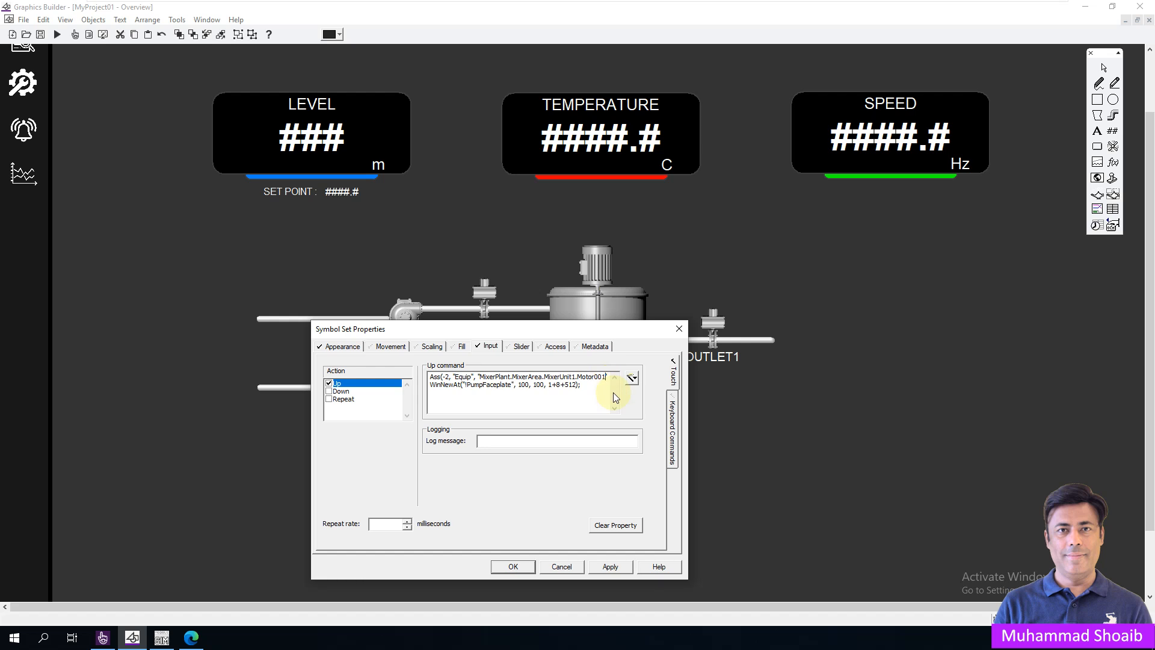
{"action": "key", "text": "BackSpace"}
{"action": "type", "text": "2"}
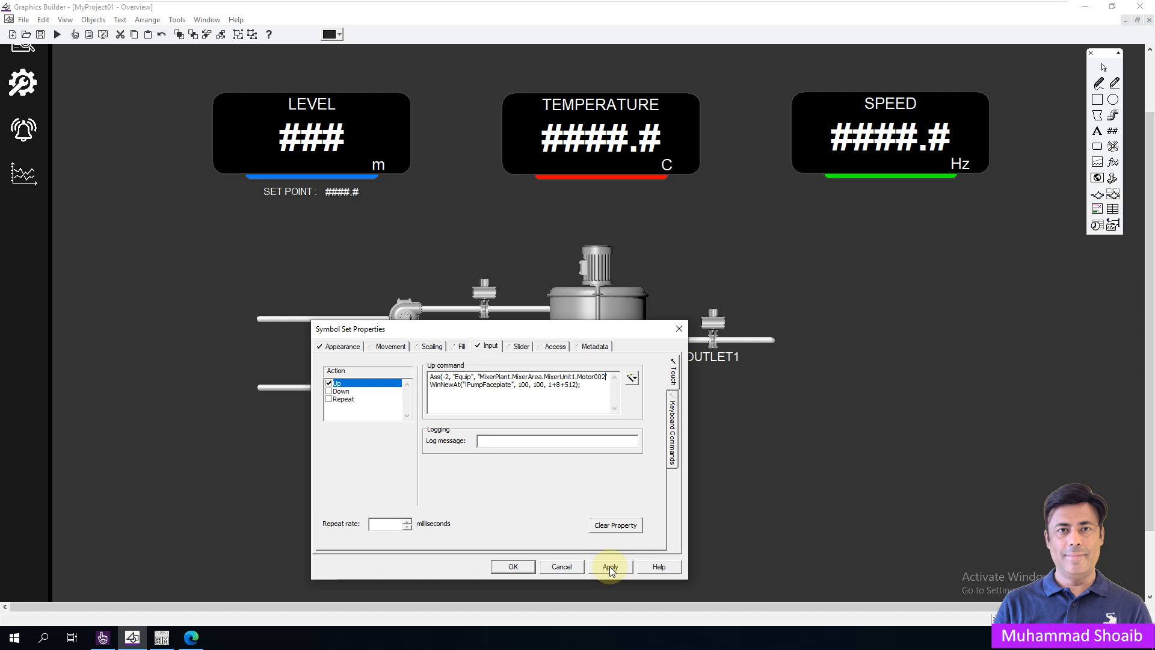
{"action": "left_click", "coordinate": [517, 568]}
Add a second line to the Overview page's On page entry command that sets MixerPlant.MixerArea.MixerUnit1.Motor002.MName to "PUMP2", and apply it
{"action": "right_click", "coordinate": [189, 318]}
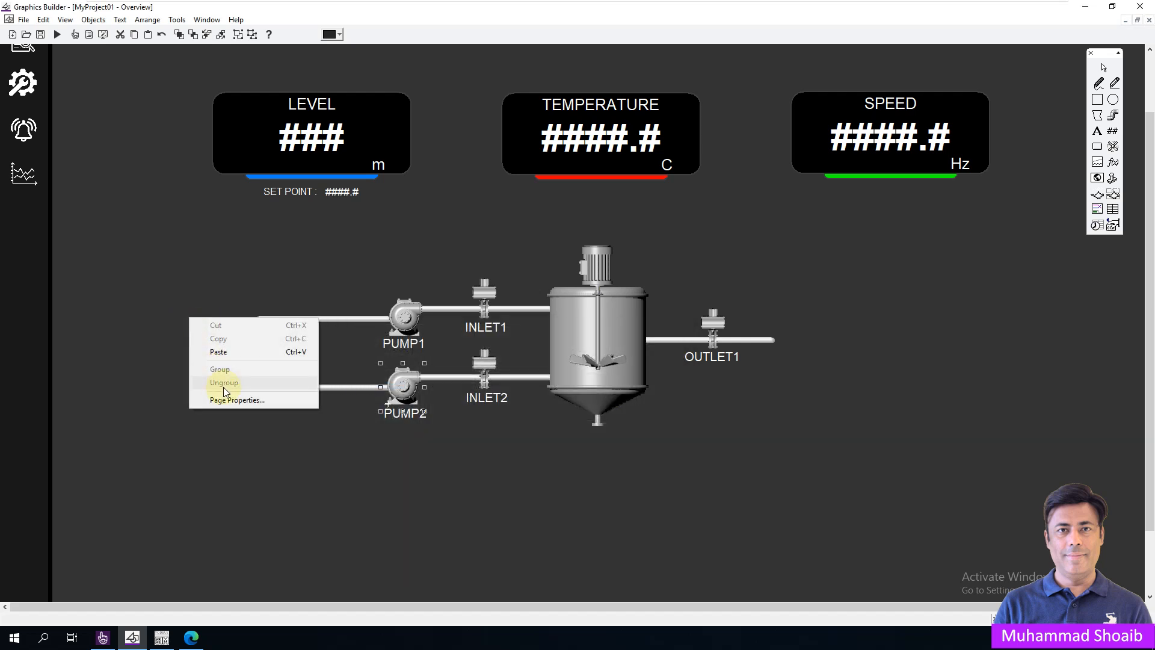
{"action": "left_click", "coordinate": [237, 400]}
{"action": "left_click_drag", "start_coordinate": [515, 247], "coordinate": [753, 248]}
{"action": "key", "text": "ctrl+c"}
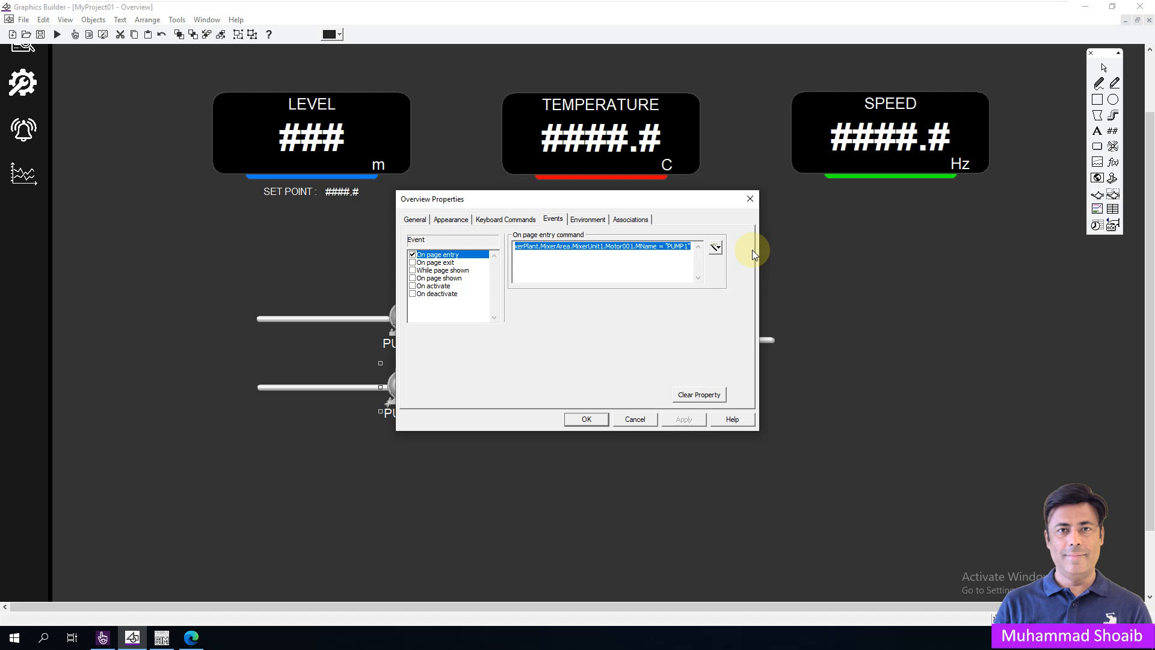
{"action": "key", "text": "Right"}
{"action": "type", "text": ";"}
{"action": "key", "text": "Return"}
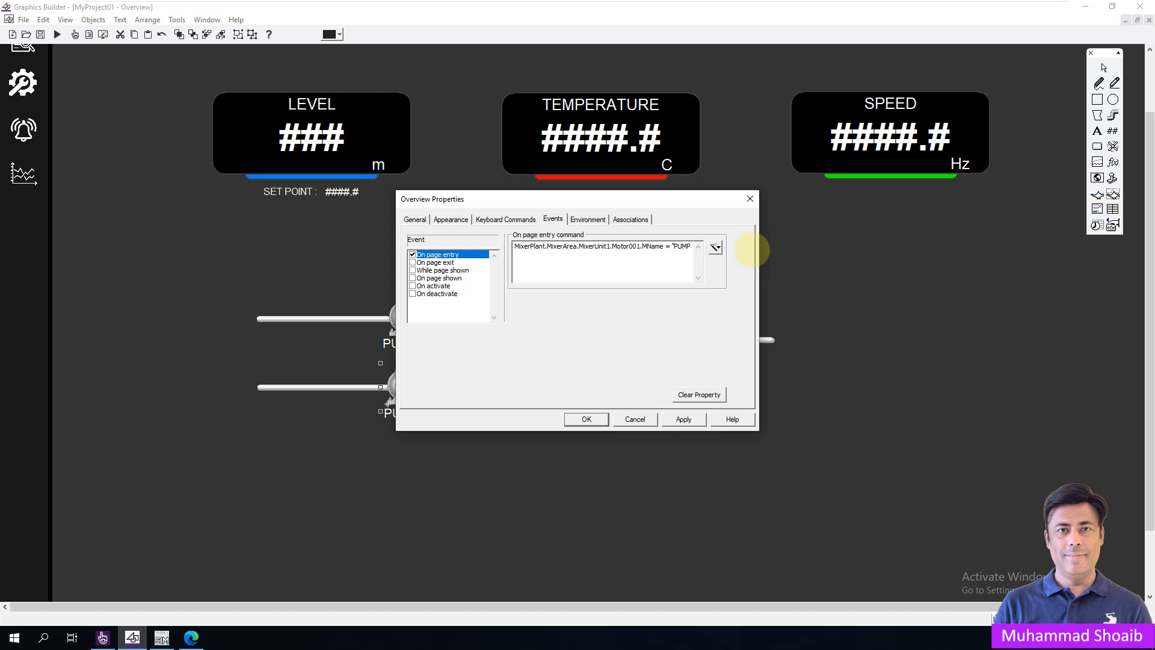
{"action": "key", "text": "ctrl+v"}
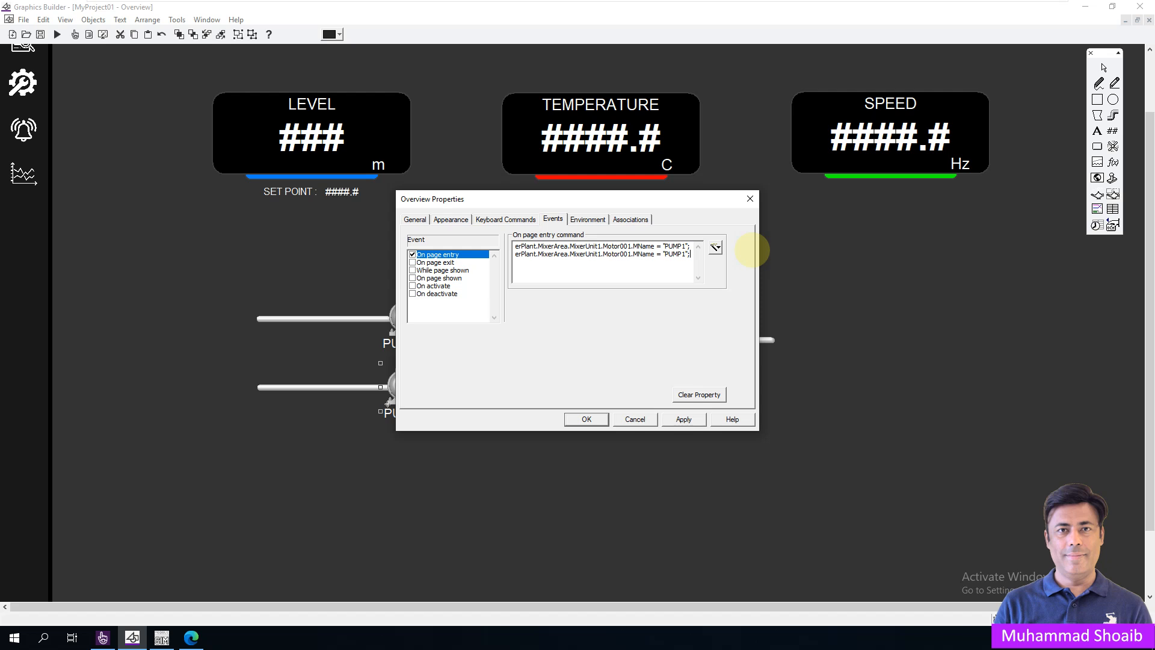
{"action": "key", "text": "BackSpace"}
{"action": "type", "text": "2"}
{"action": "left_click", "coordinate": [683, 422]}
{"action": "left_click", "coordinate": [586, 421]}
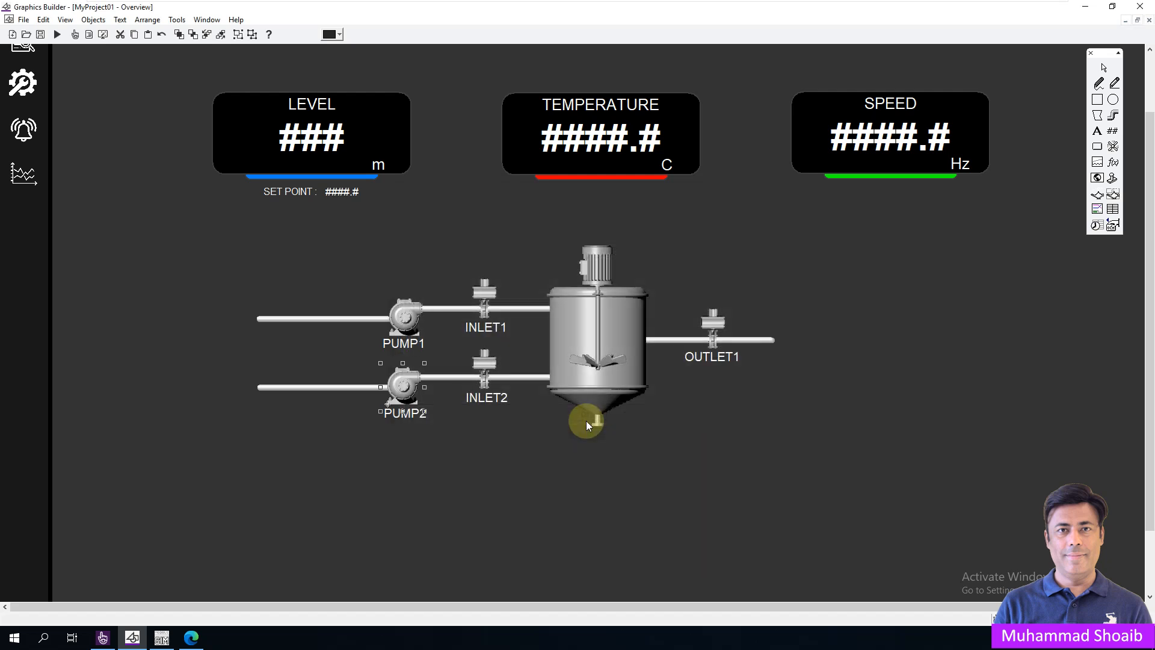
Save the Overview page and close it
{"action": "left_click", "coordinate": [38, 35]}
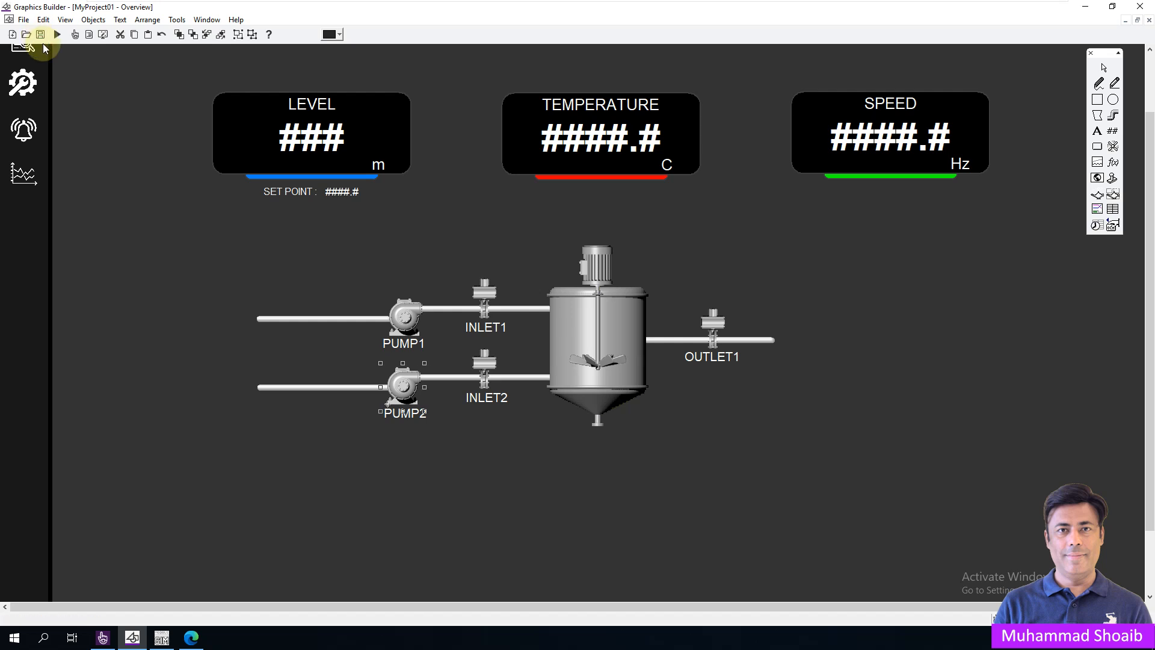
{"action": "left_click", "coordinate": [23, 19]}
{"action": "left_click", "coordinate": [44, 60]}
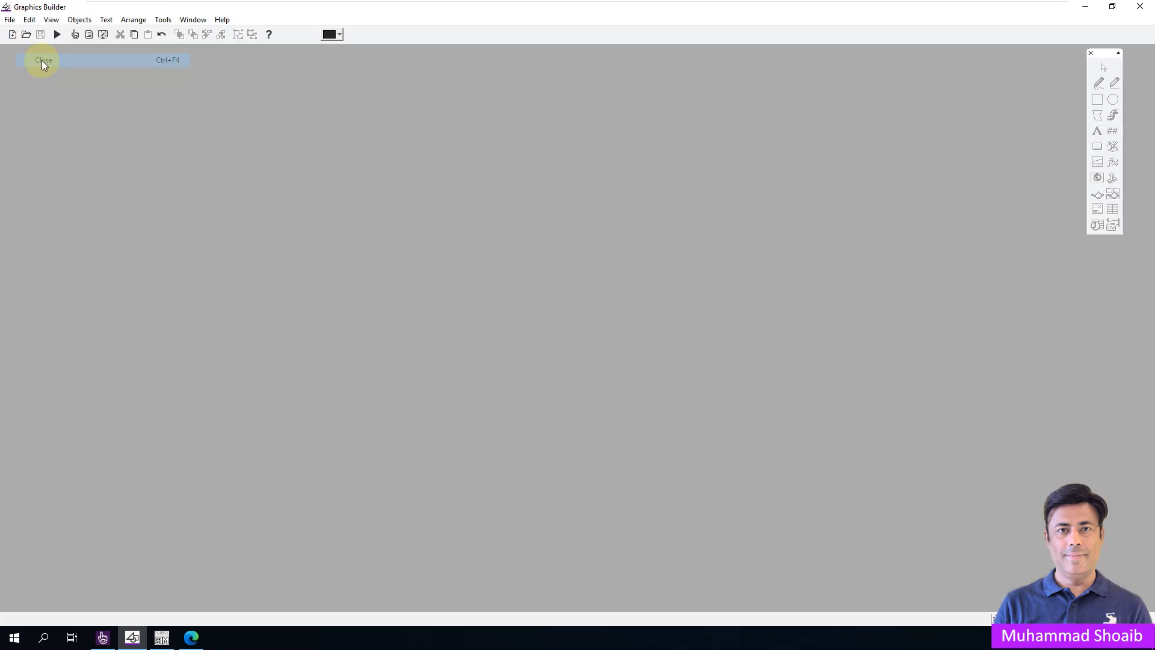
In Plant SCADA Studio, compile MyProject01 and run it in Demo Mode
{"action": "left_click", "coordinate": [103, 637]}
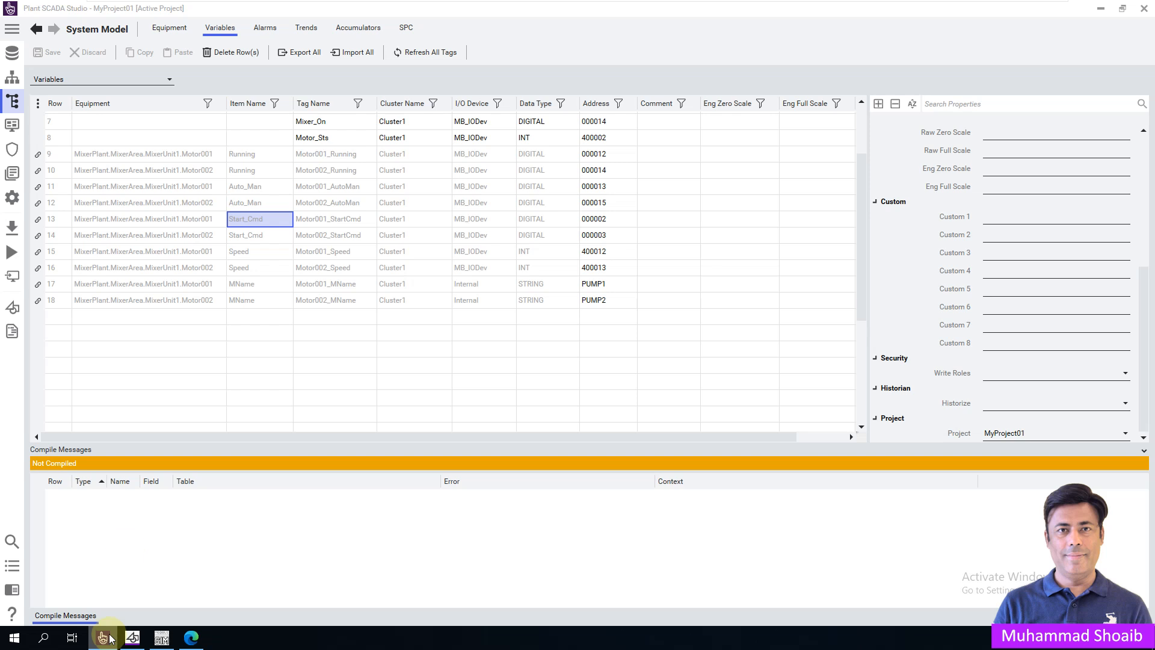
{"action": "left_click", "coordinate": [11, 228]}
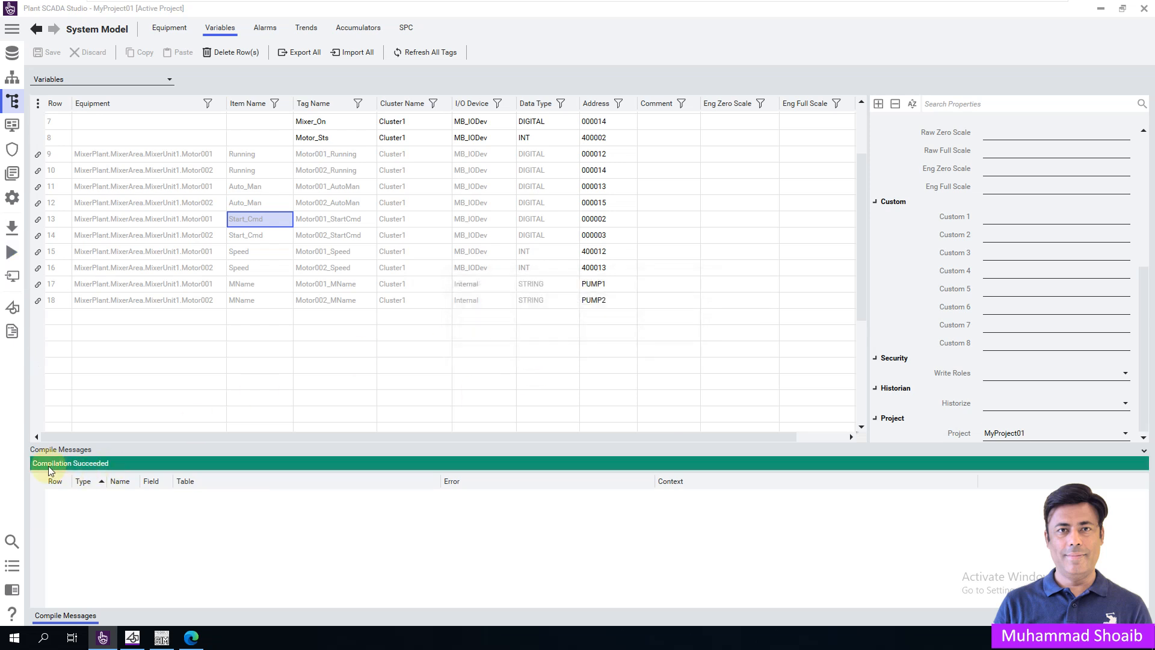
{"action": "left_click", "coordinate": [12, 252]}
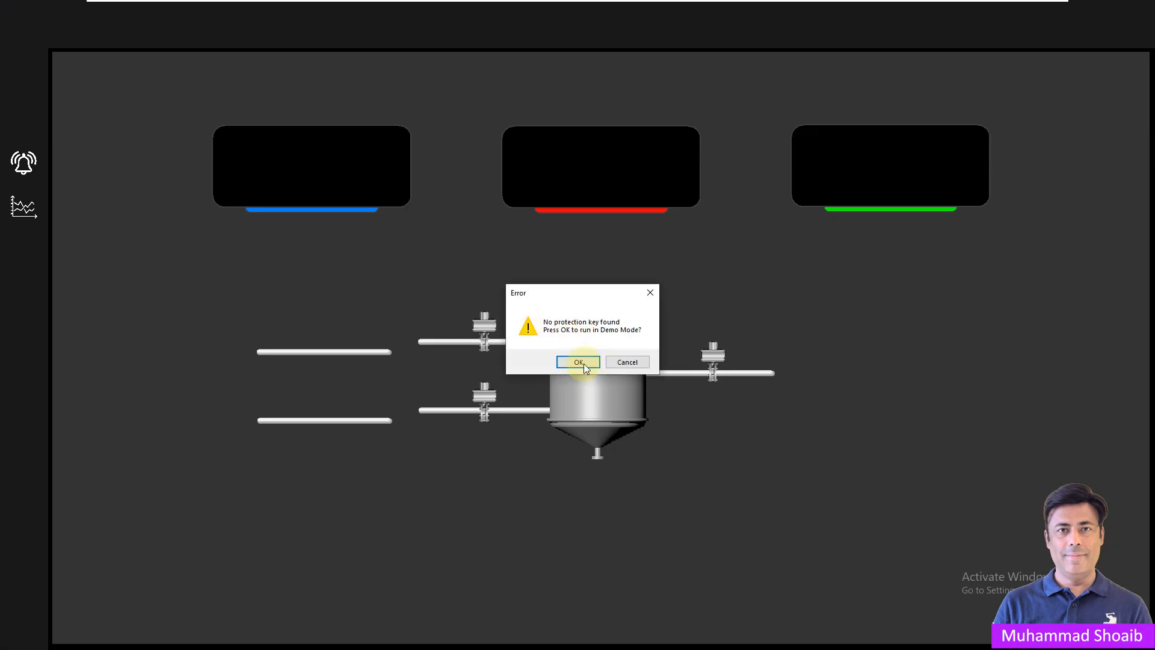
{"action": "left_click", "coordinate": [578, 361]}
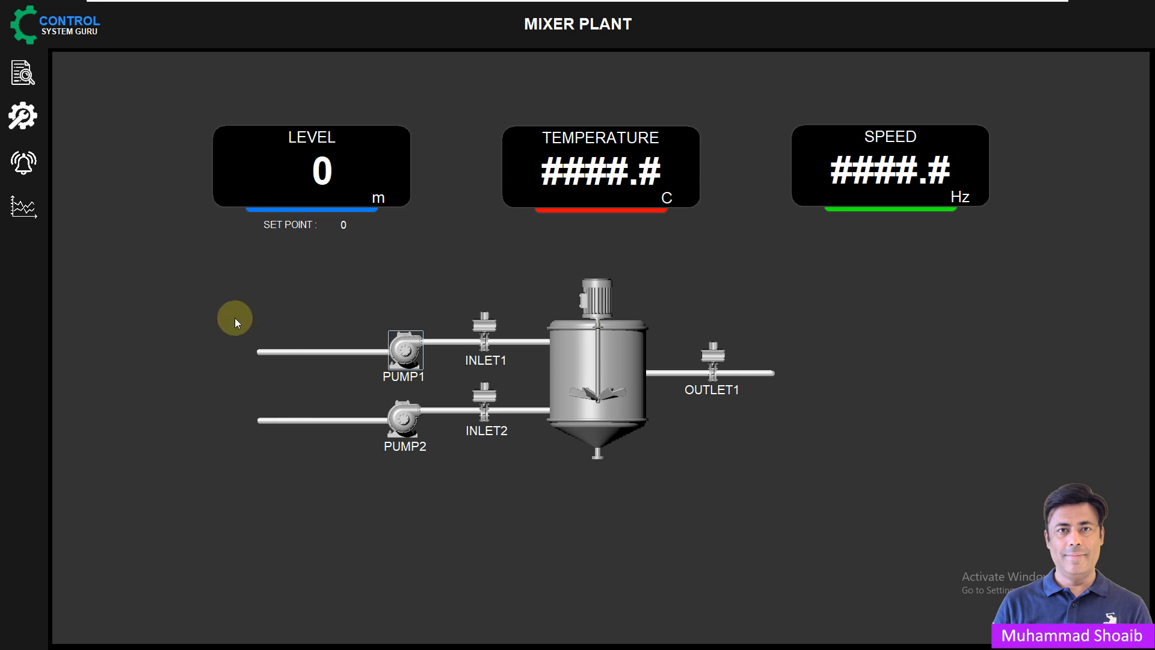
Open the PUMP1 faceplate, start, stop and restart the pump from it, and close the faceplate
{"action": "left_click", "coordinate": [404, 350]}
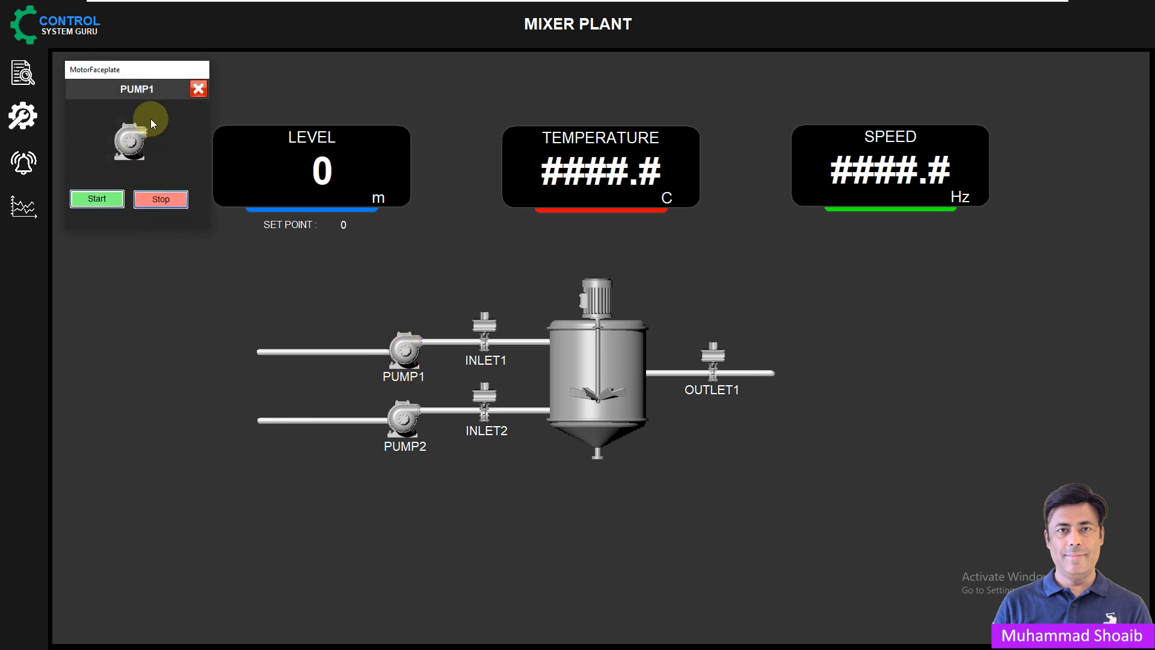
{"action": "left_click", "coordinate": [95, 198]}
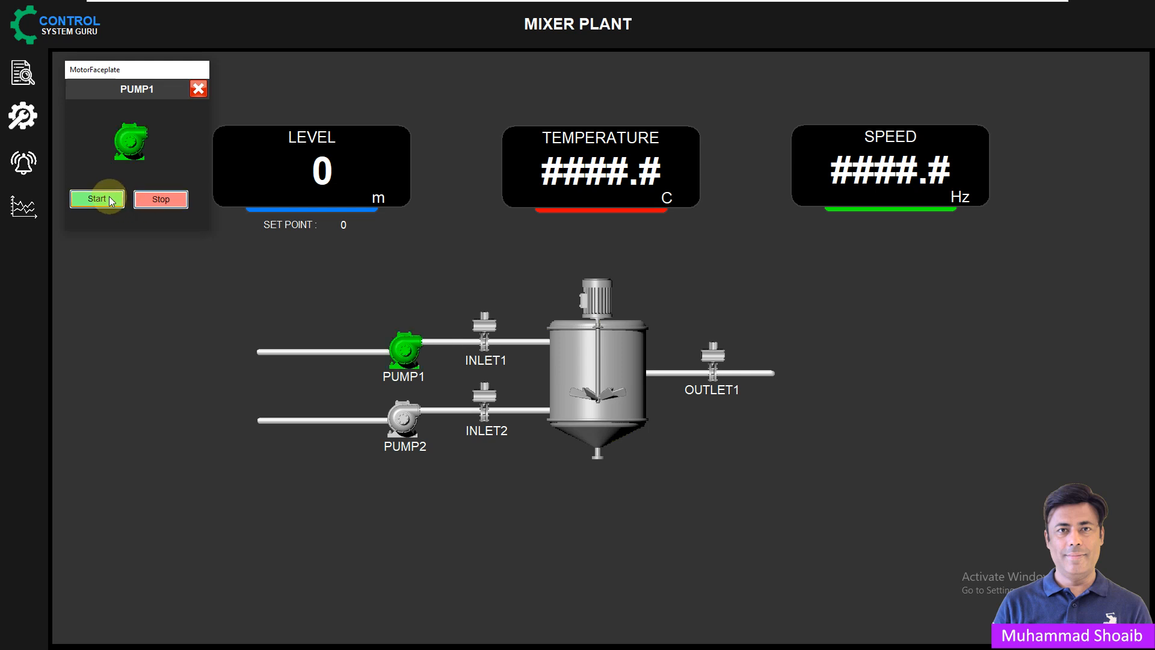
{"action": "left_click", "coordinate": [162, 201]}
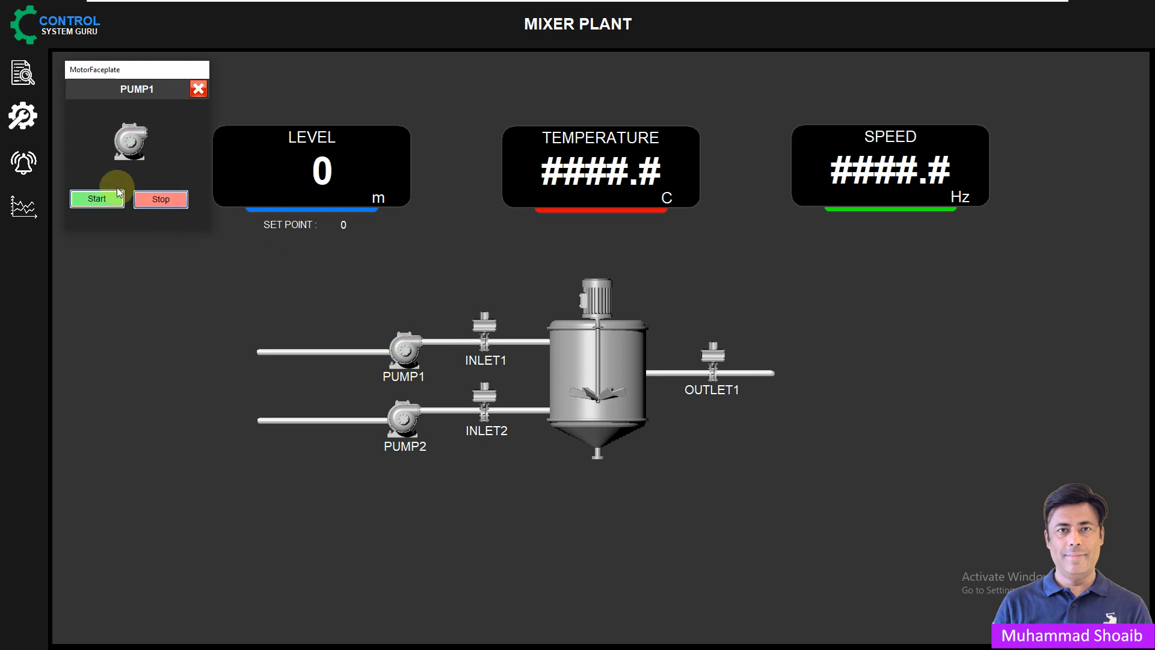
{"action": "left_click", "coordinate": [96, 199]}
{"action": "left_click", "coordinate": [198, 89]}
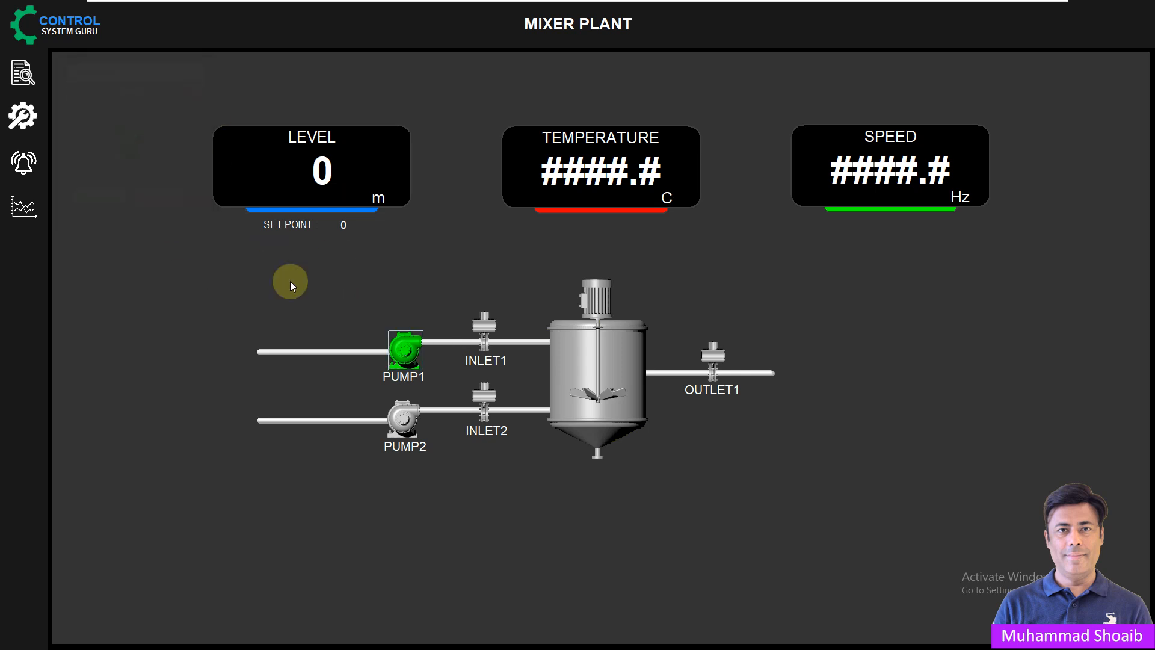
Open the PUMP2 faceplate, move it below the LEVEL display, and start, stop and restart the pump
{"action": "left_click", "coordinate": [399, 421]}
{"action": "left_click_drag", "start_coordinate": [146, 89], "coordinate": [158, 264]}
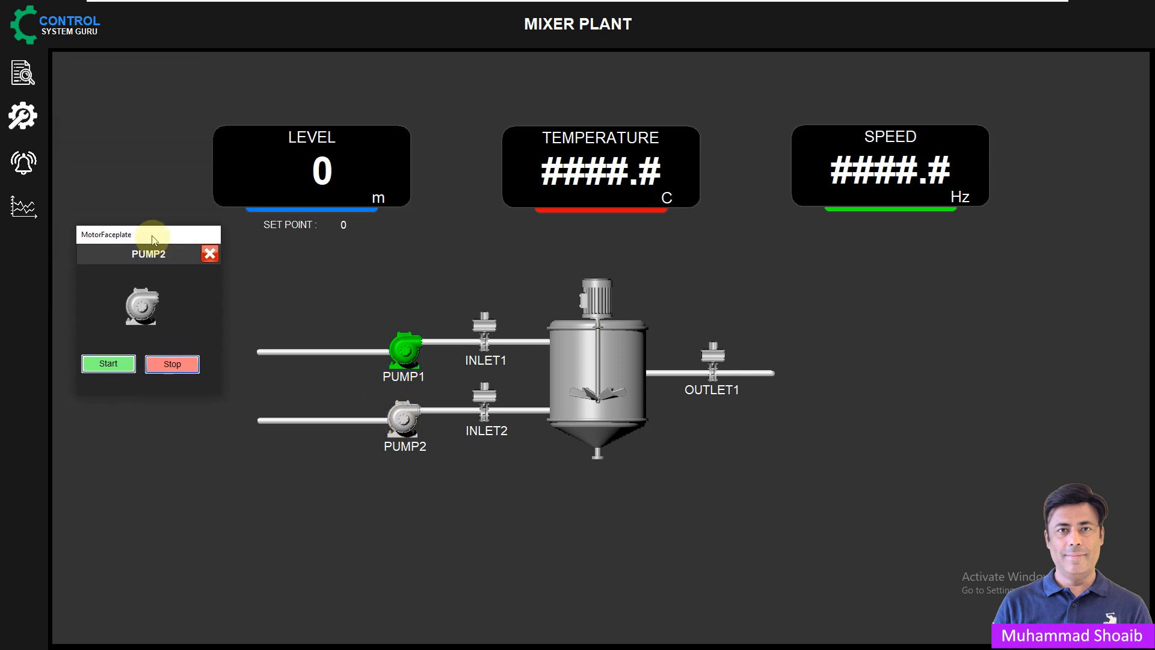
{"action": "left_click", "coordinate": [108, 374]}
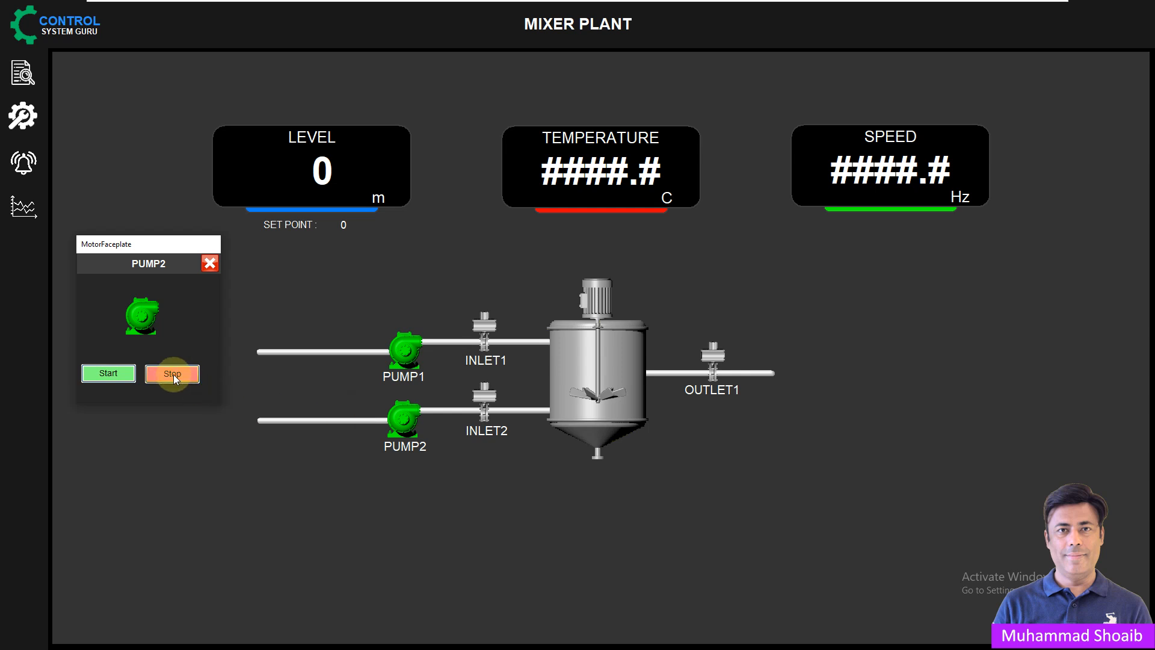
{"action": "left_click", "coordinate": [173, 374]}
{"action": "left_click", "coordinate": [111, 375]}
Check the pump start commands in ModSim32's coil status list and return to the PUMP2 faceplate in the runtime
{"action": "key", "text": "super"}
{"action": "left_click", "coordinate": [162, 637]}
{"action": "left_click", "coordinate": [944, 392]}
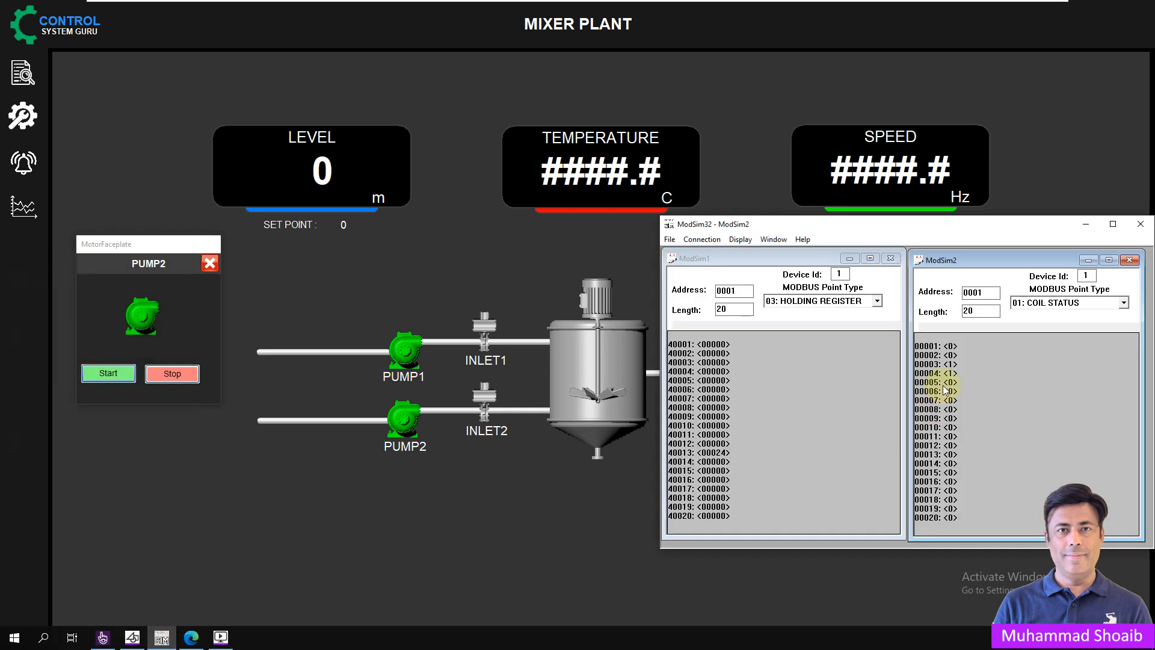
{"action": "double_click", "coordinate": [948, 373]}
{"action": "left_click", "coordinate": [213, 272]}
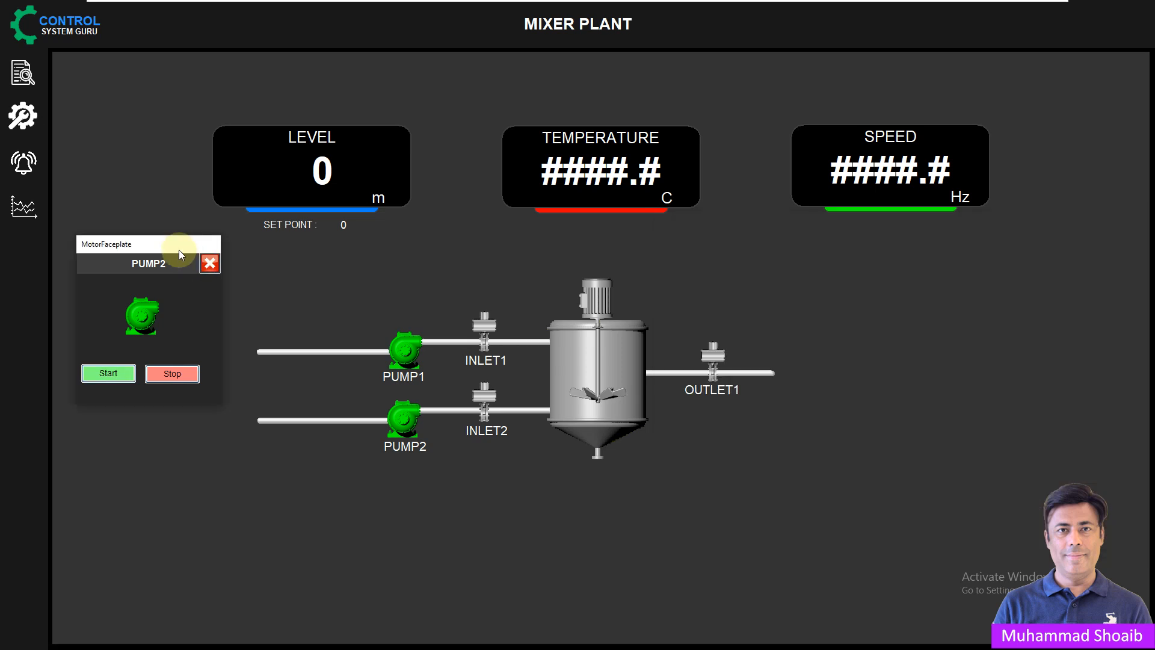